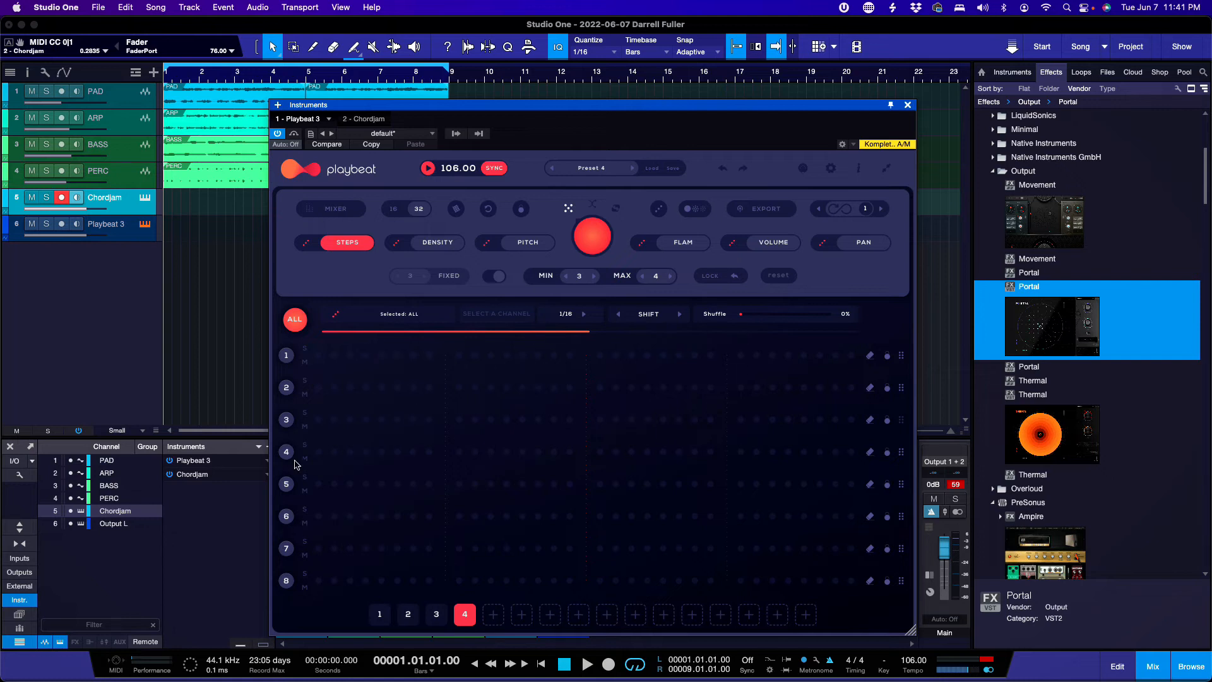
click(286, 356)
click(286, 387)
click(286, 419)
click(285, 456)
click(286, 356)
click(295, 319)
click(387, 320)
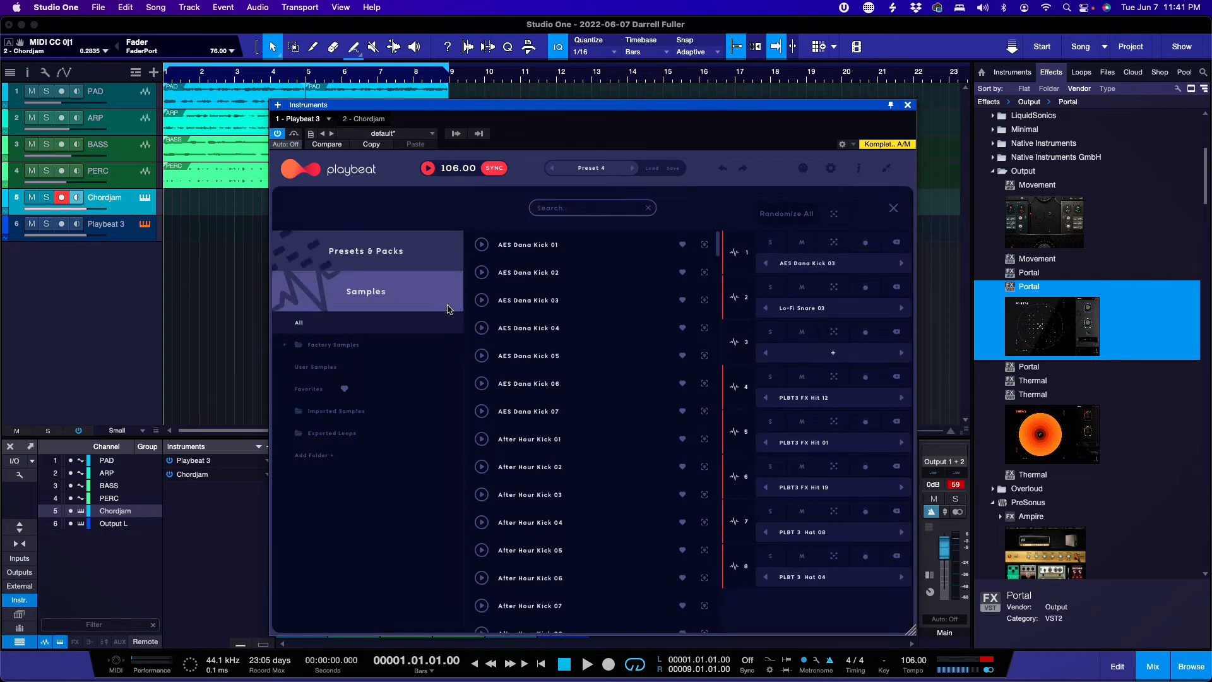
click(893, 209)
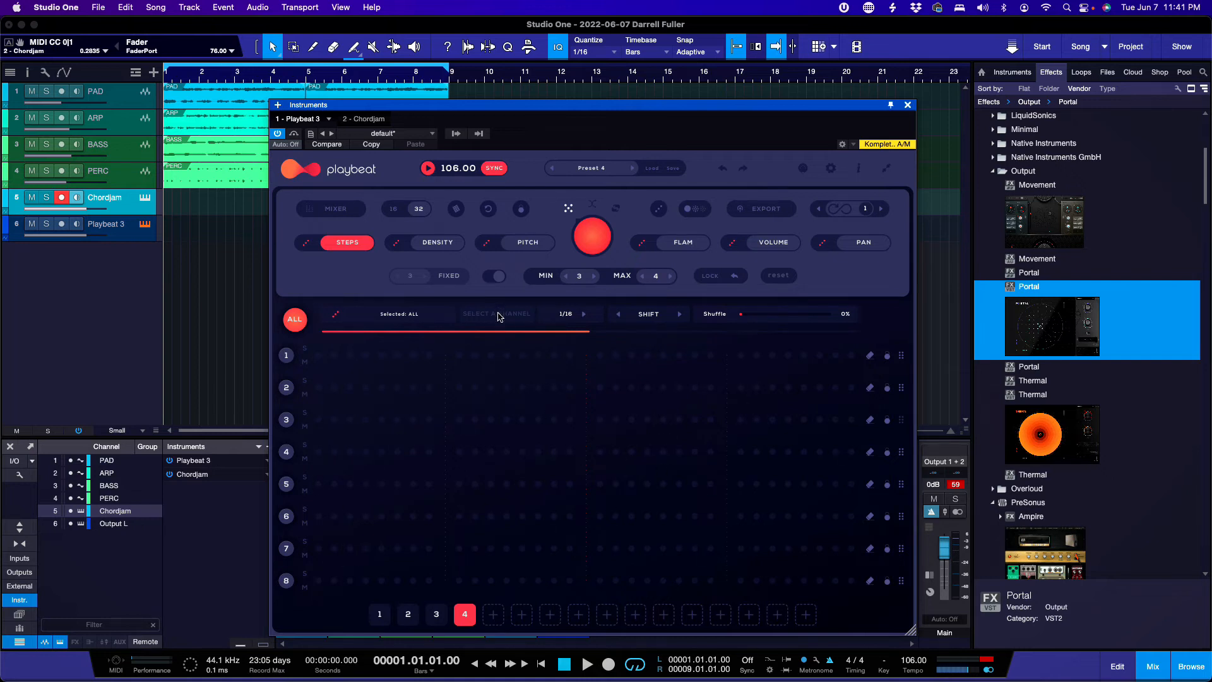
click(568, 316)
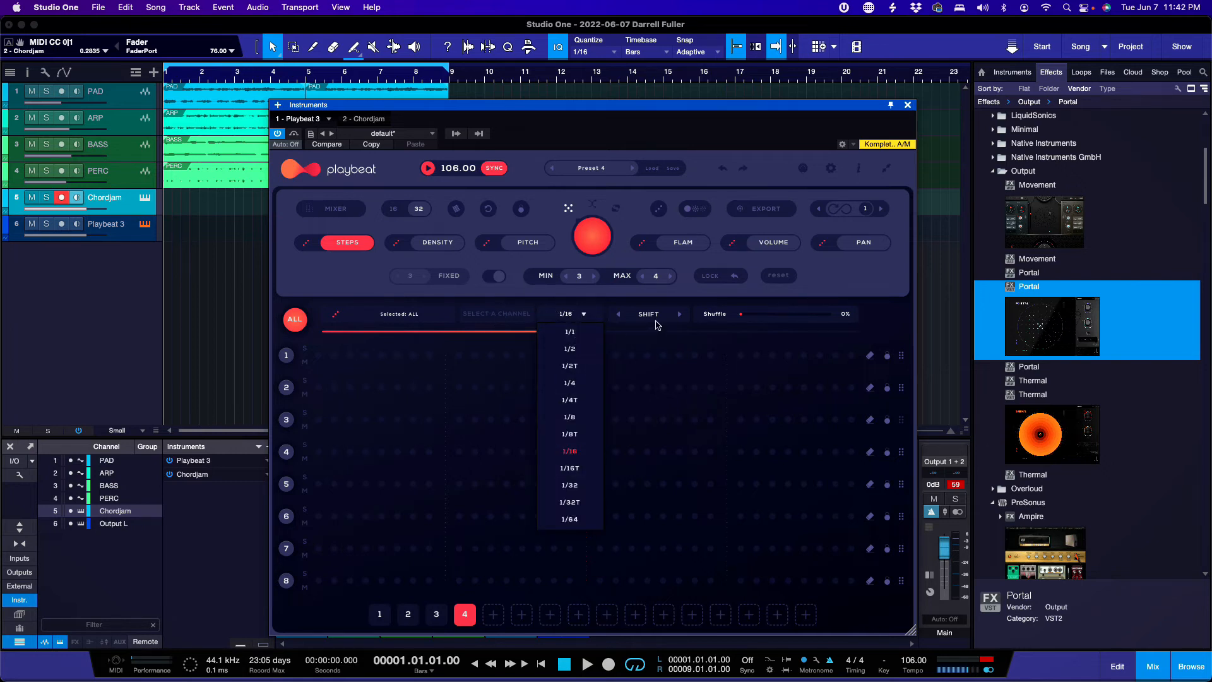
Step: Keep the 1/16 rate, set shuffle to 2%, and drag the pattern length to full and back to half
click(654, 319)
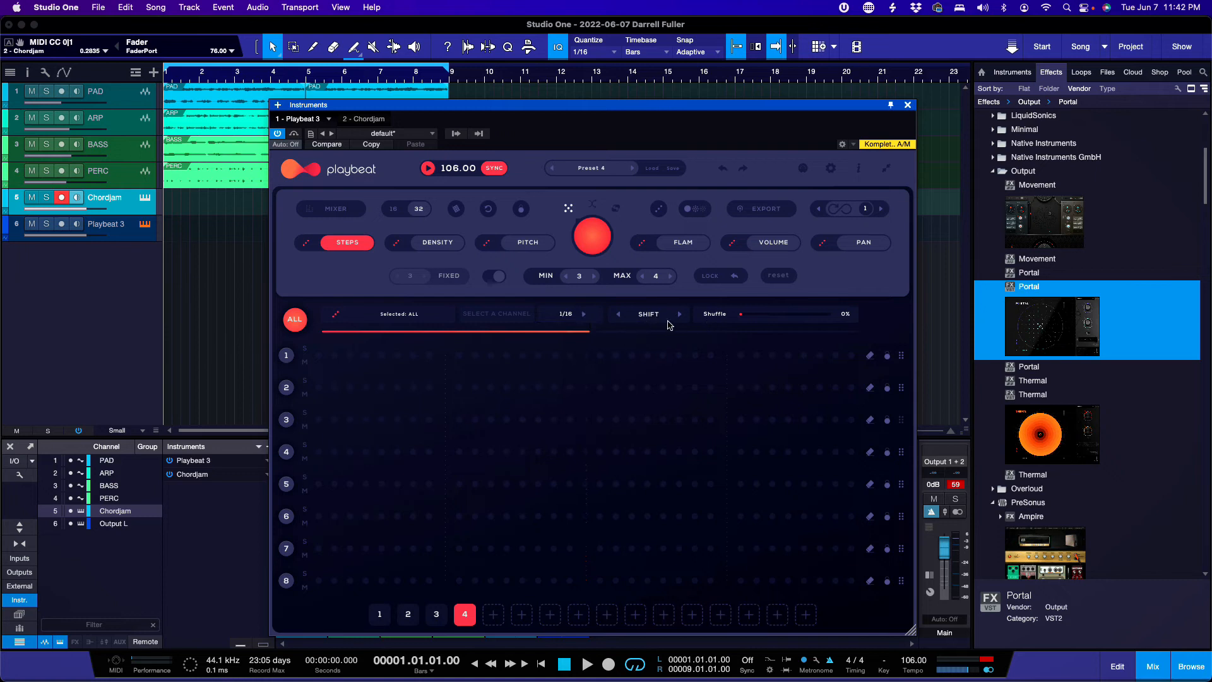
mouse_move(741, 318)
mouse_down()
mouse_move(793, 316)
mouse_move(739, 317)
mouse_up()
drag(589, 332, 878, 342)
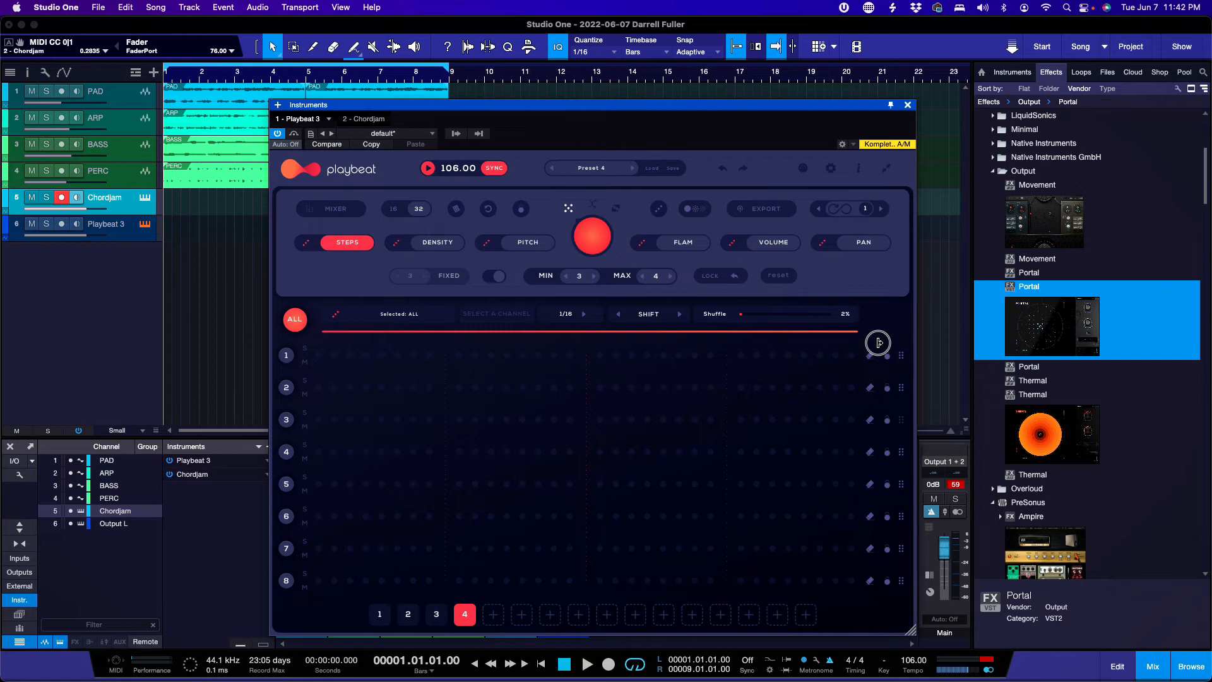
drag(879, 342, 869, 340)
drag(858, 333, 587, 342)
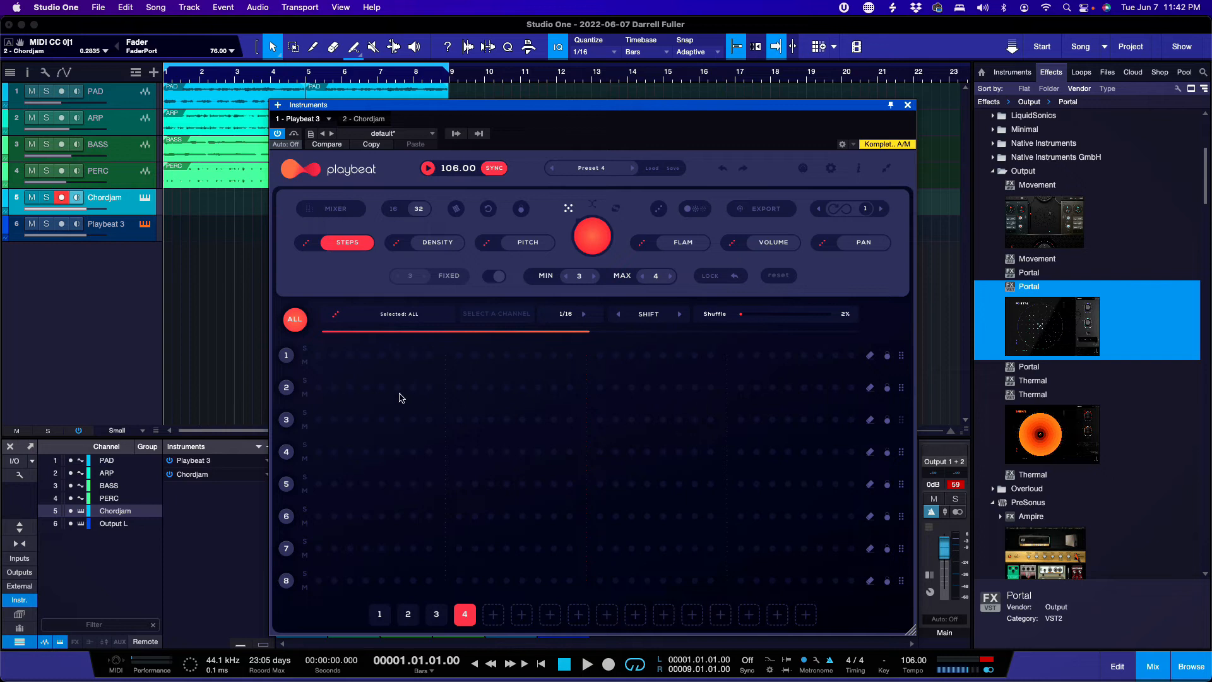
click(287, 357)
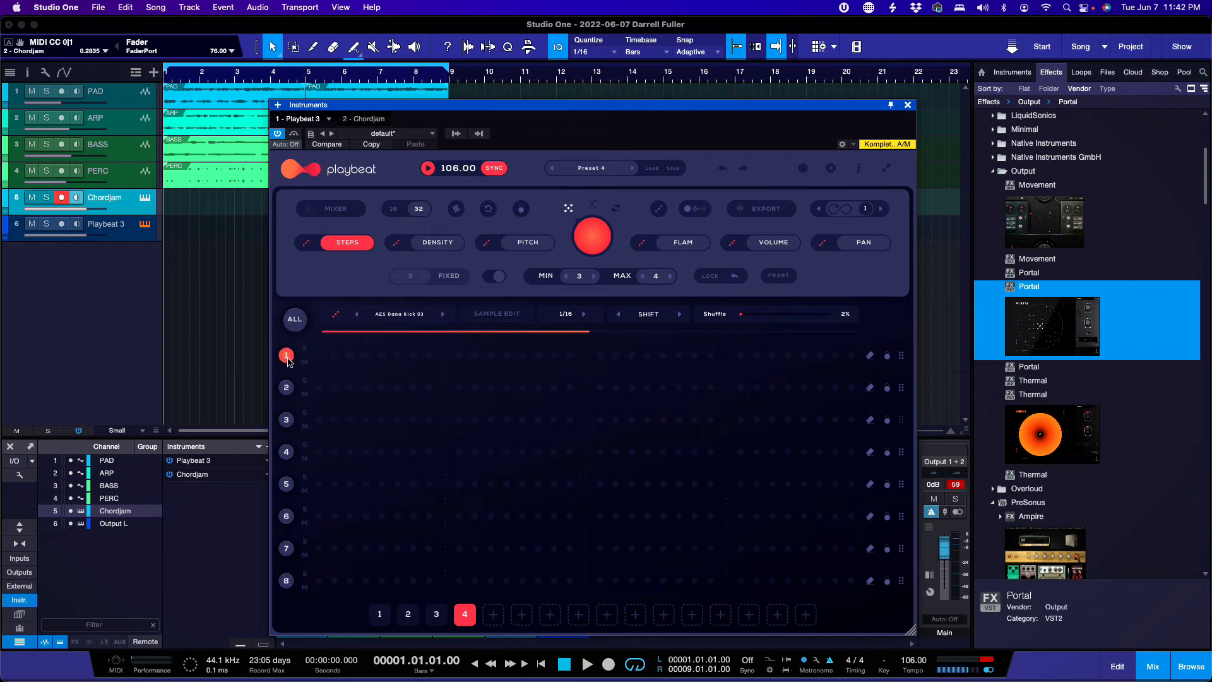
click(285, 388)
click(285, 420)
click(286, 452)
click(287, 357)
click(287, 389)
click(286, 355)
click(295, 320)
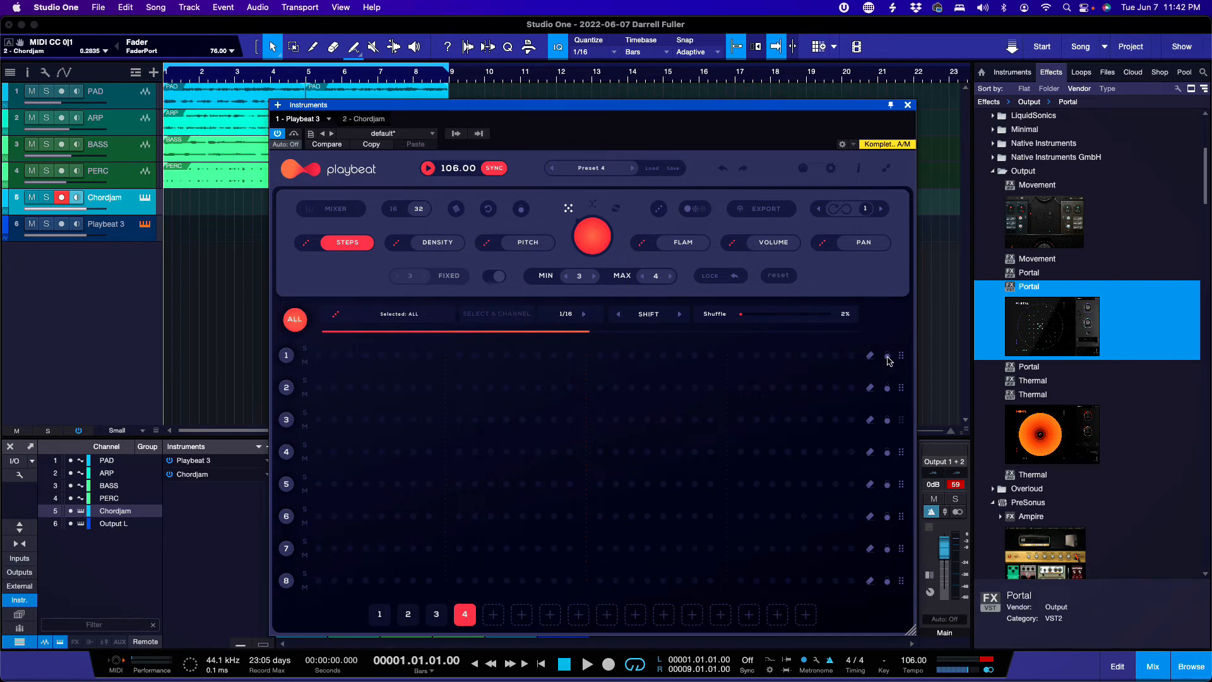
mouse_move(900, 357)
mouse_down()
mouse_move(901, 387)
mouse_move(900, 355)
mouse_up()
click(850, 355)
click(869, 355)
click(803, 169)
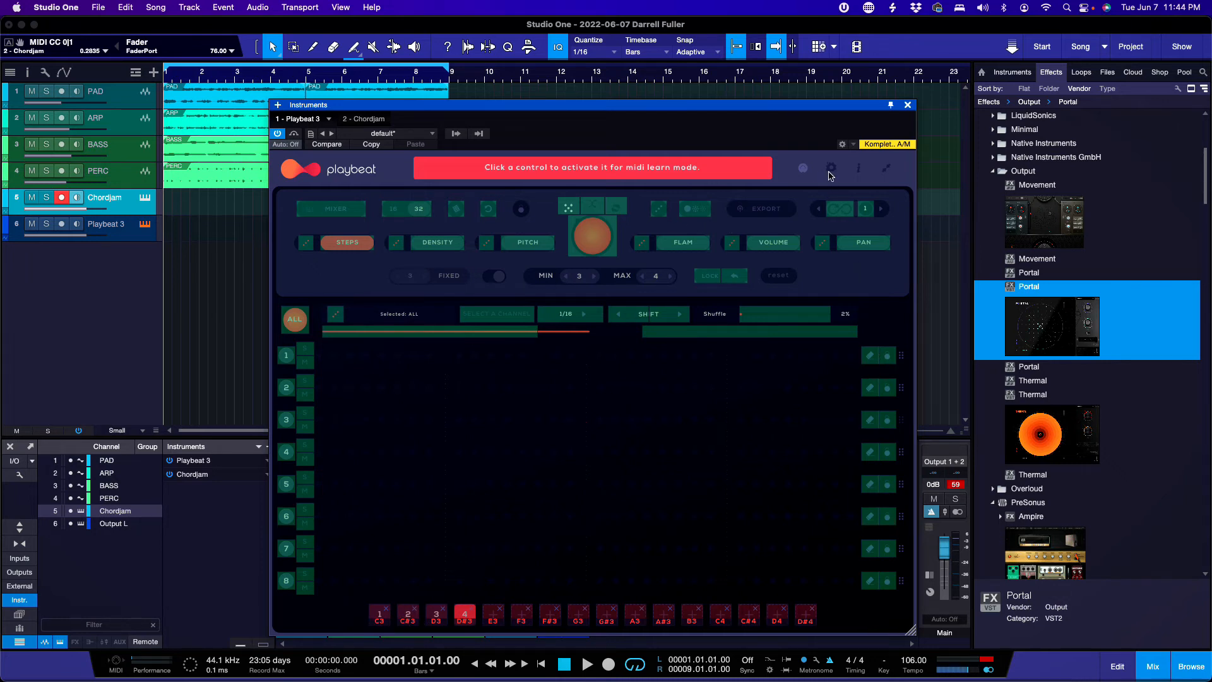
click(803, 169)
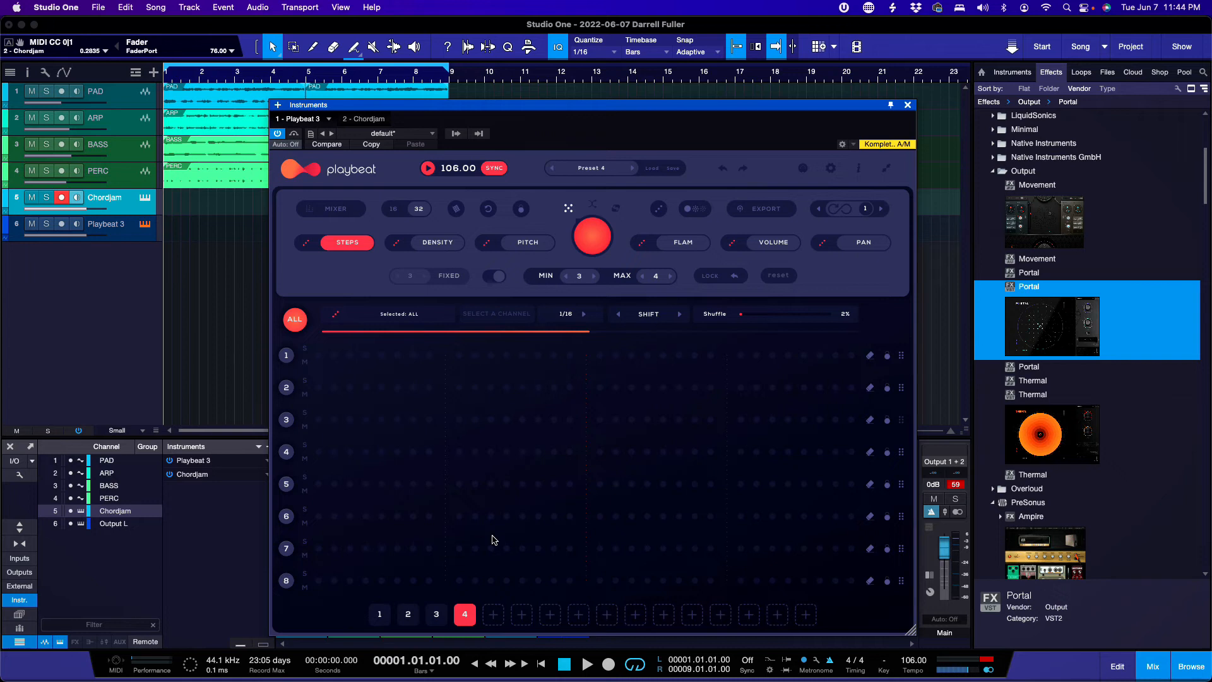
Step: Record-arm Playbeat 3, switch to pattern 4, and clear rows 1 and 2
click(123, 232)
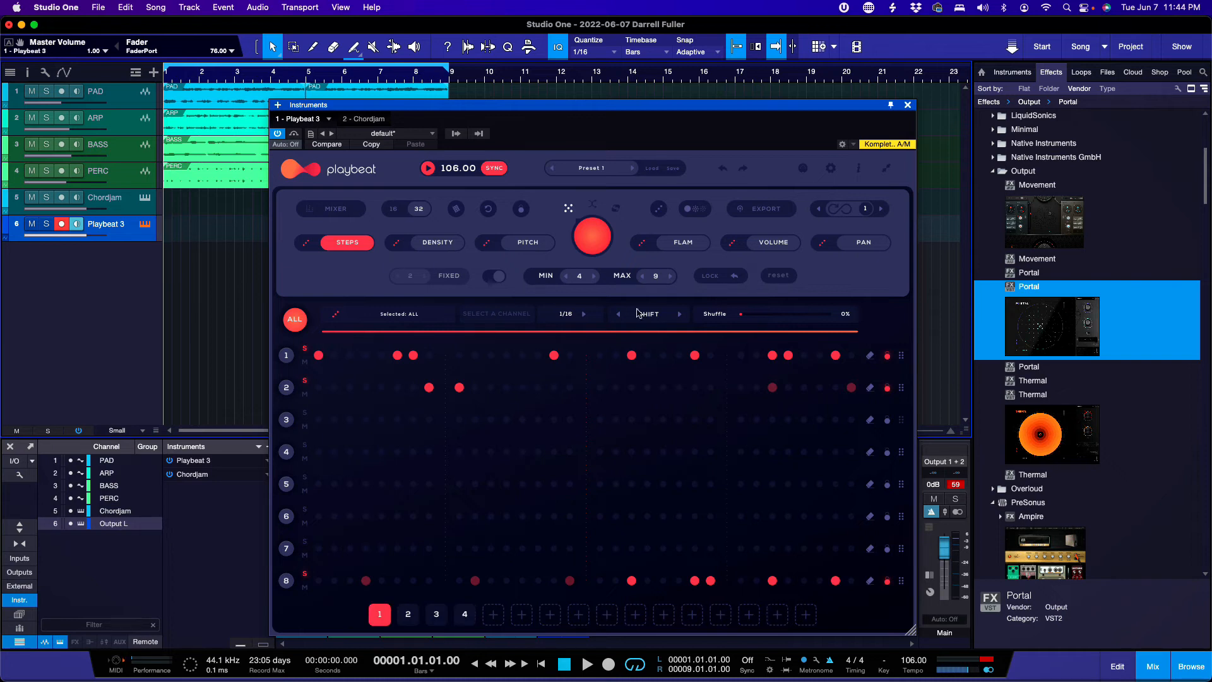
click(471, 618)
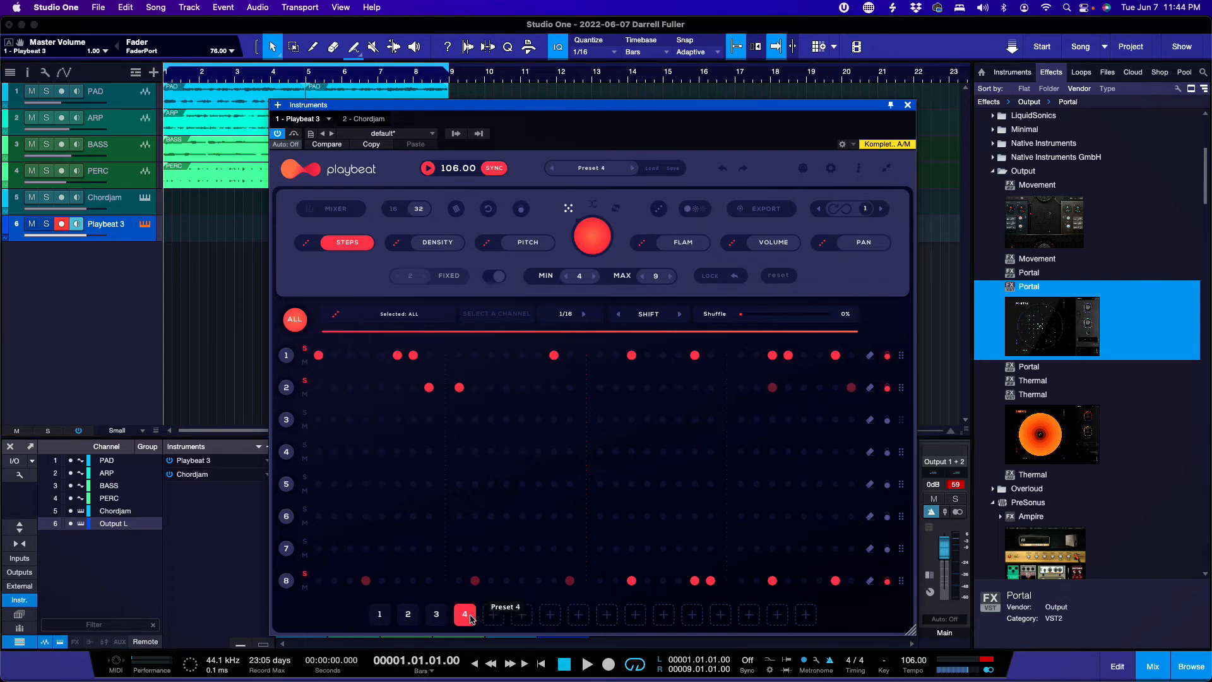
click(871, 356)
click(870, 392)
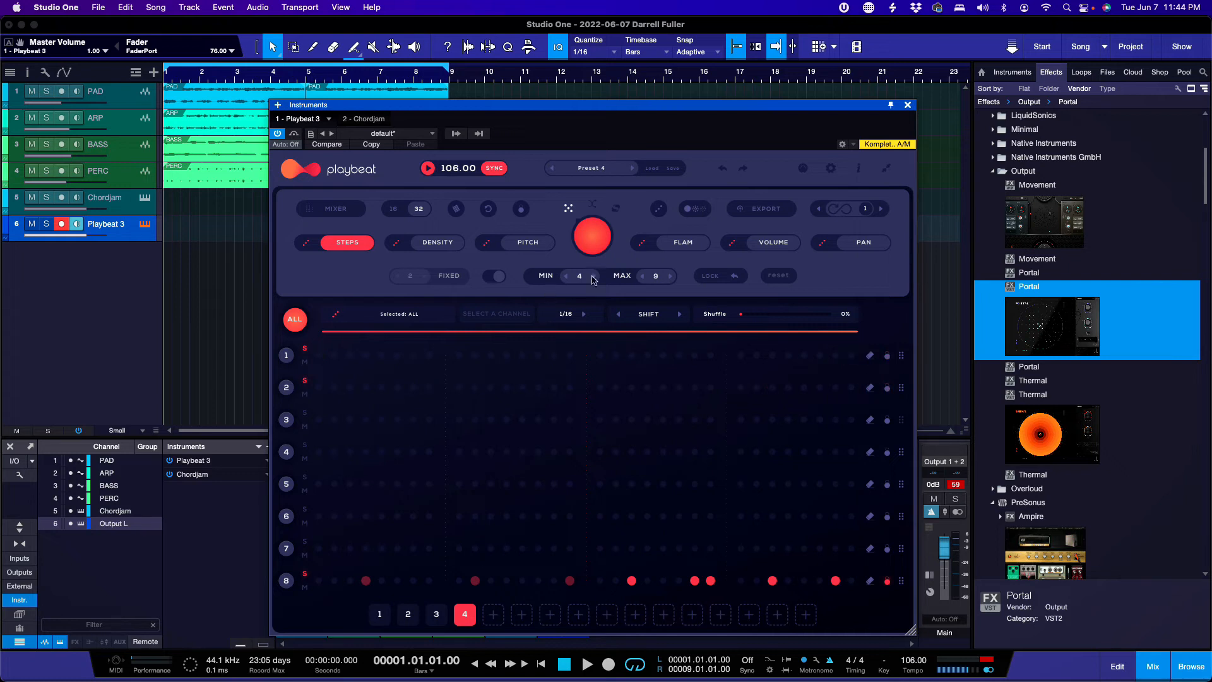
Step: Undo both row clears and show the Remix Pads
click(722, 168)
click(722, 167)
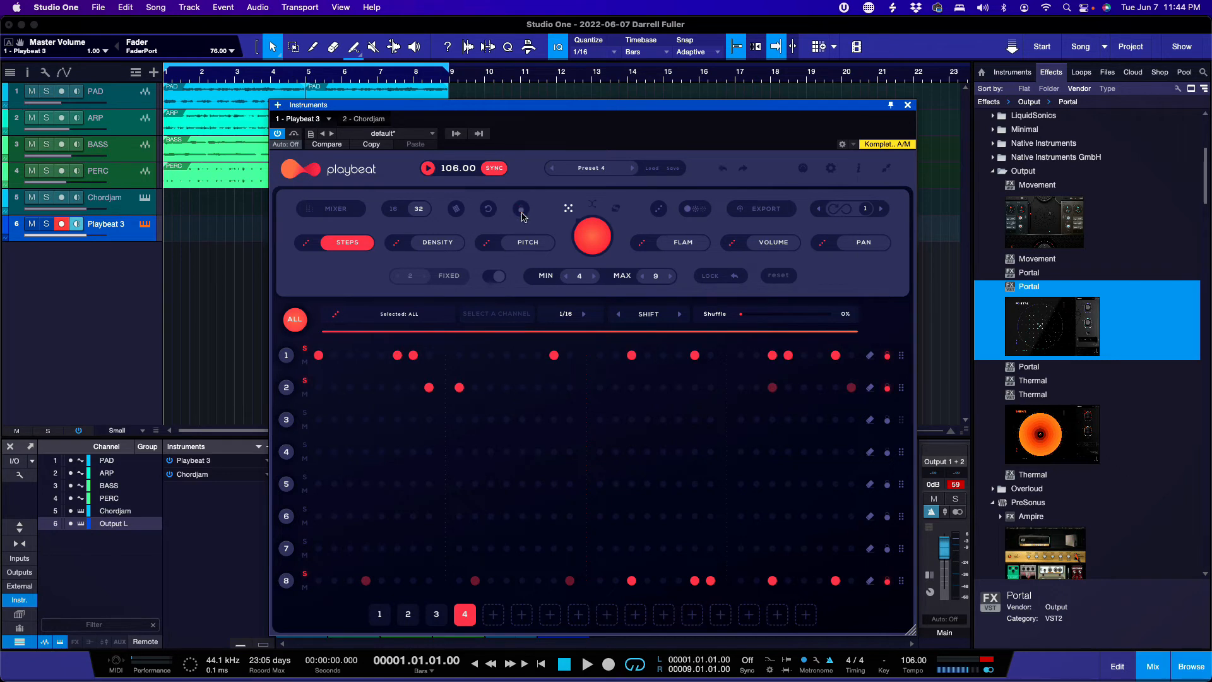
click(456, 209)
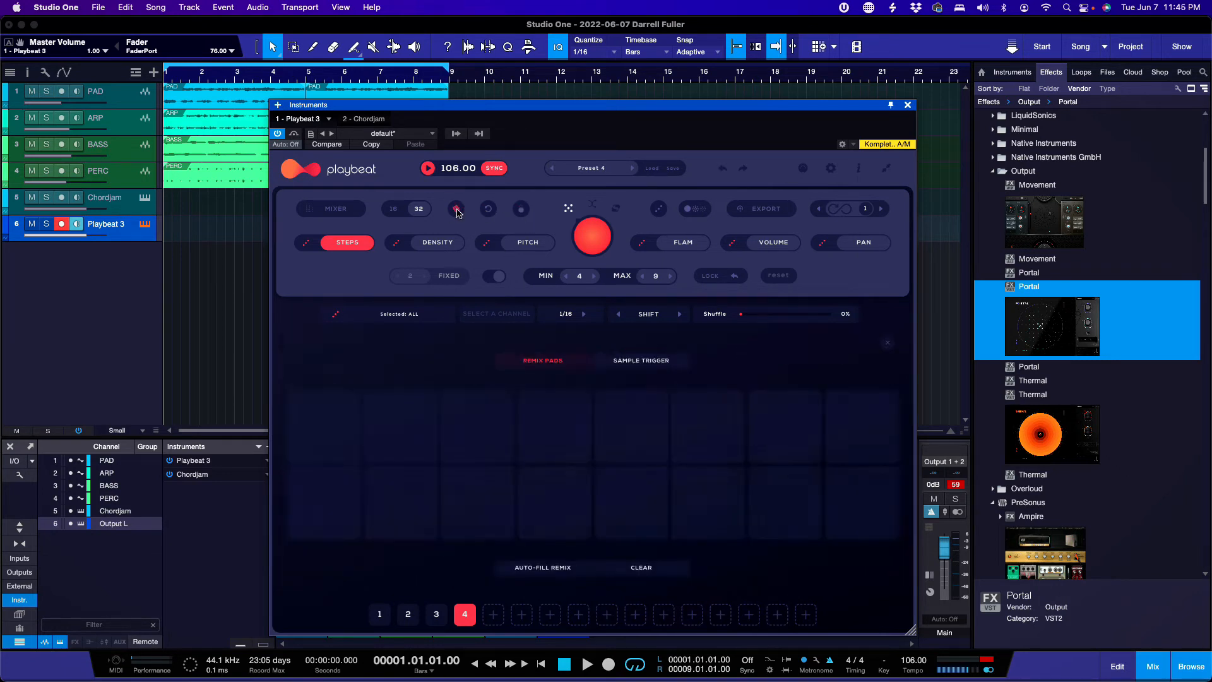
Step: Toggle Remix Pads off, on and off to pattern 4's step grid, then toggle the round toolbar button
click(456, 209)
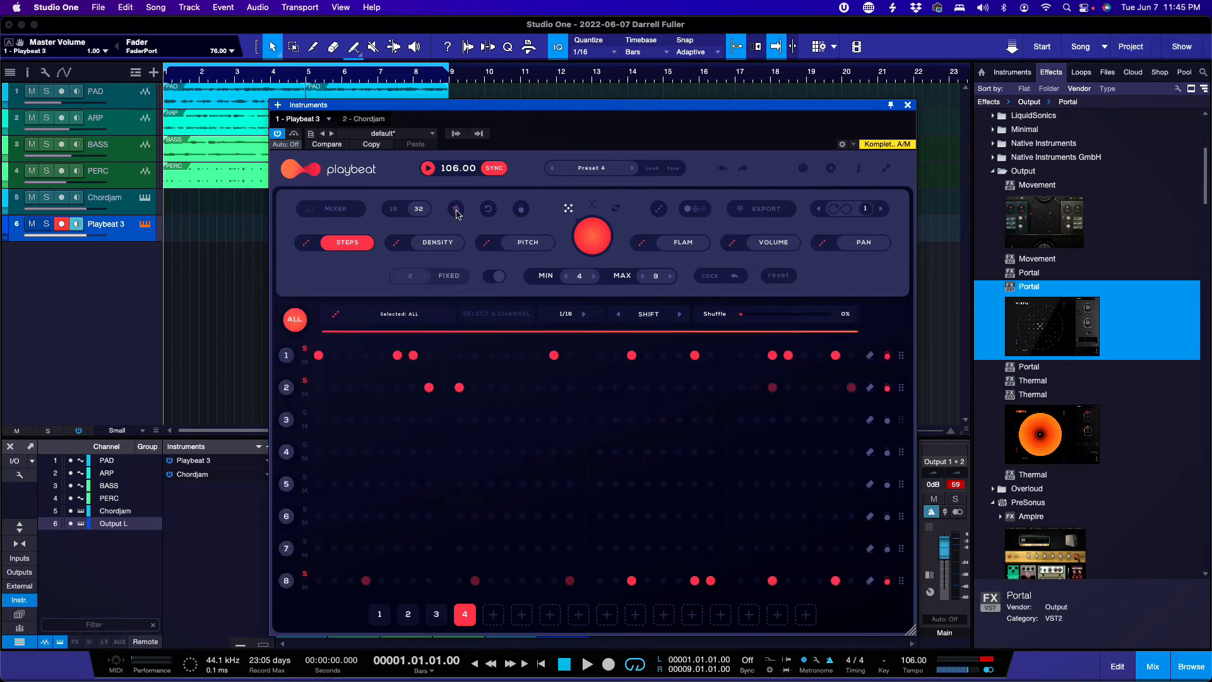
click(457, 210)
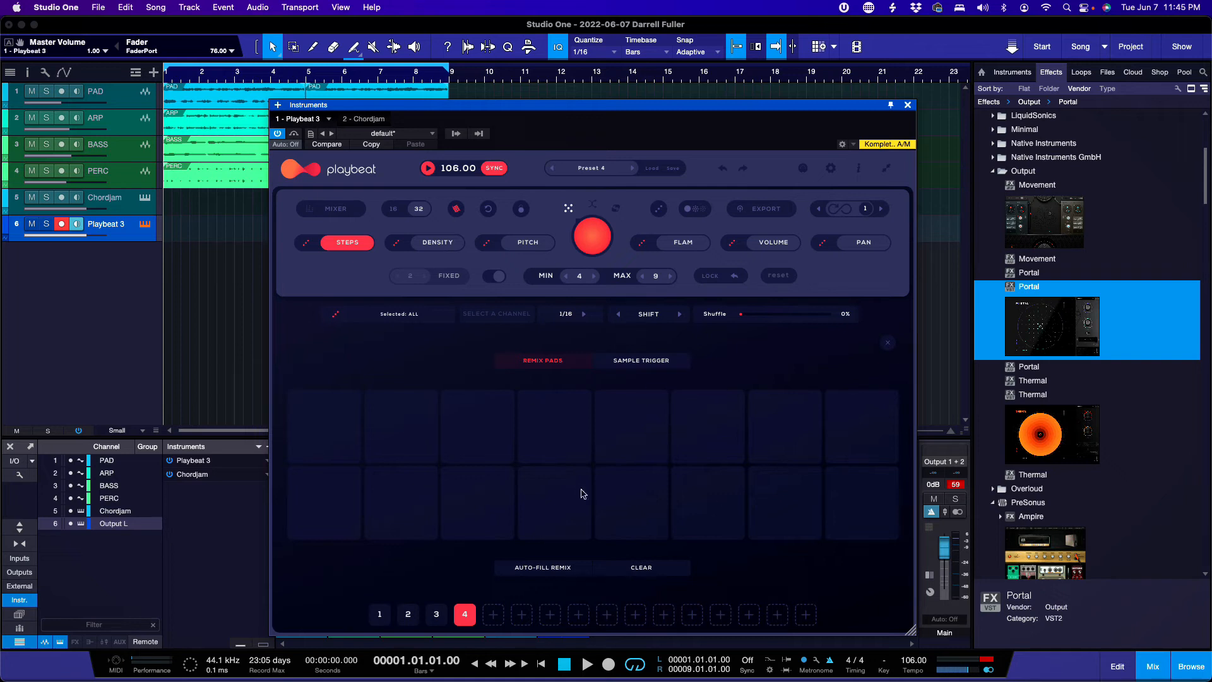
click(456, 211)
click(521, 211)
click(521, 213)
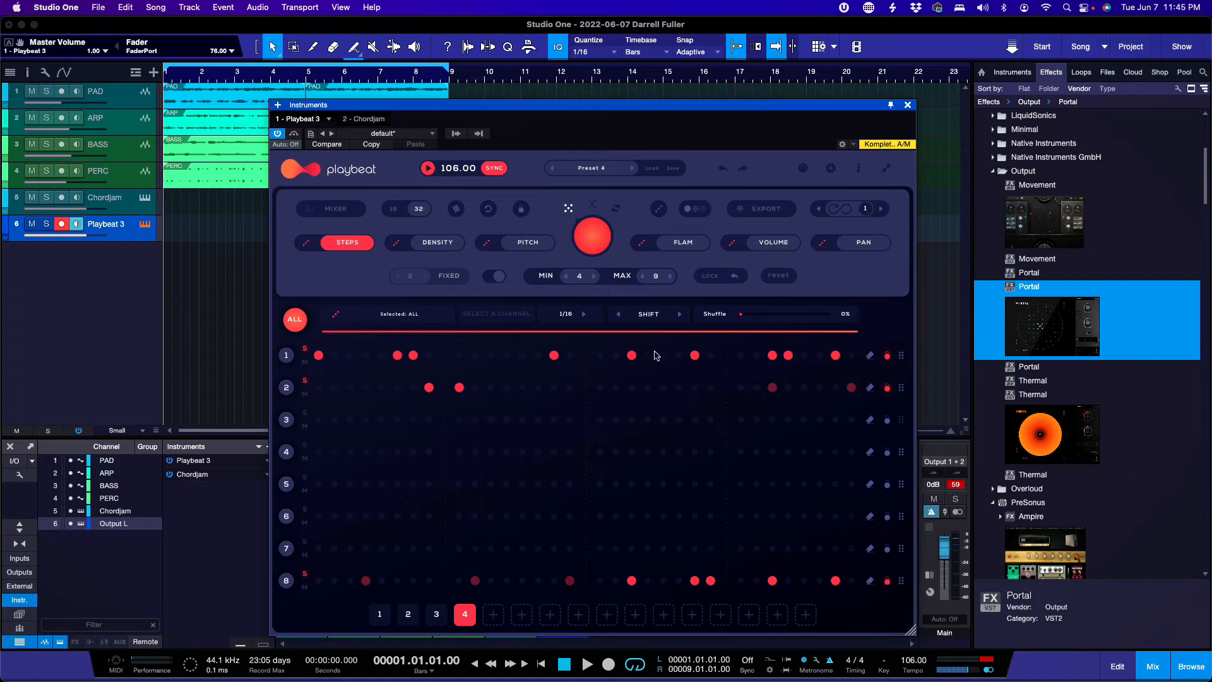
Step: Reset the fixed/min/max values, turn off options on rows 1, 2 and 8, and clear all steps
click(487, 212)
click(886, 355)
click(887, 388)
click(887, 580)
click(774, 280)
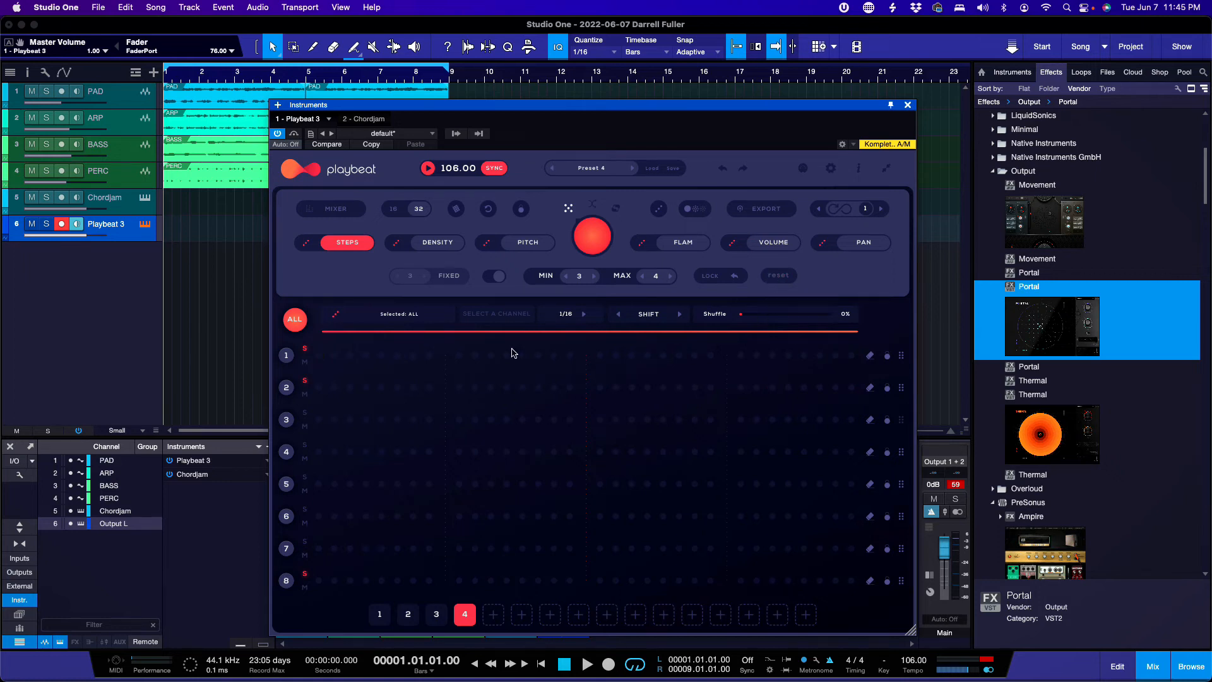
Step: Switch the pattern to 16 steps and back to 32, then open the Presets & Packs browser
click(394, 210)
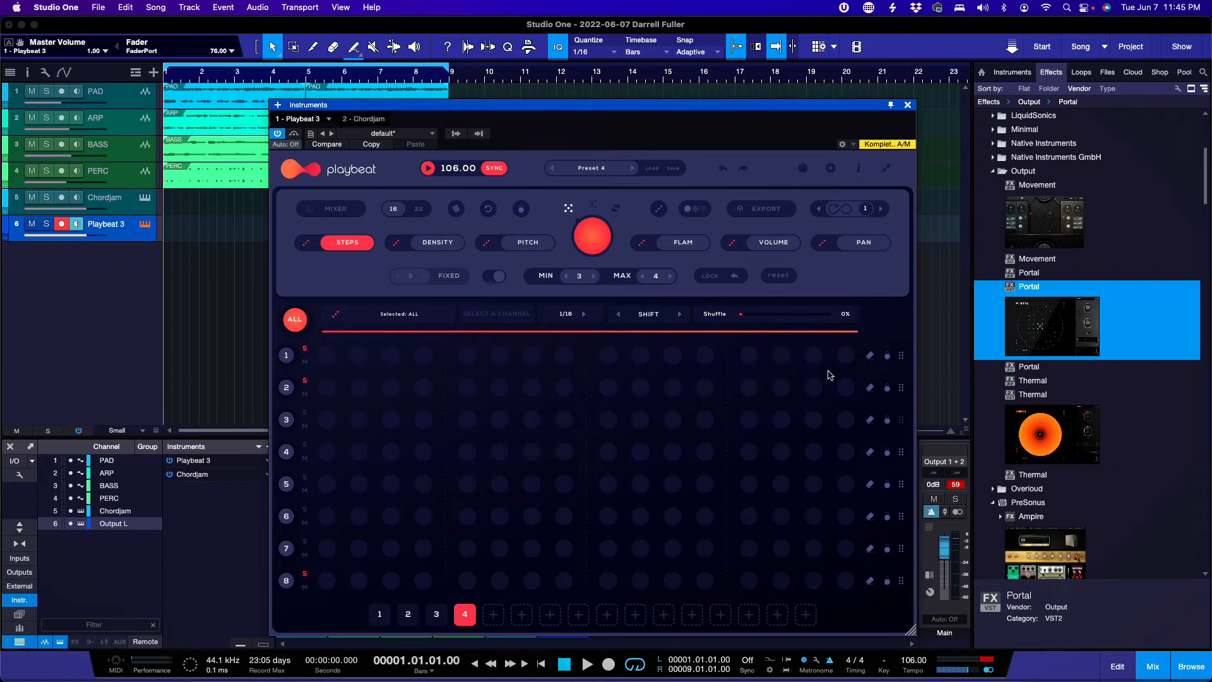
click(424, 206)
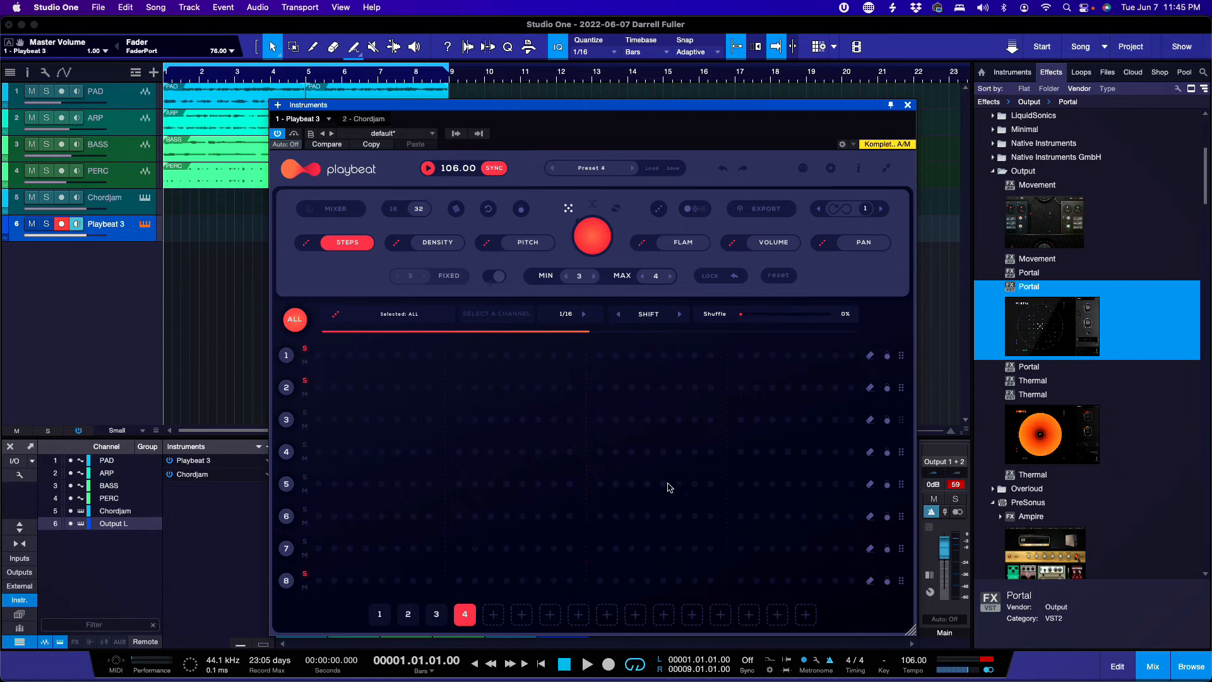
click(651, 169)
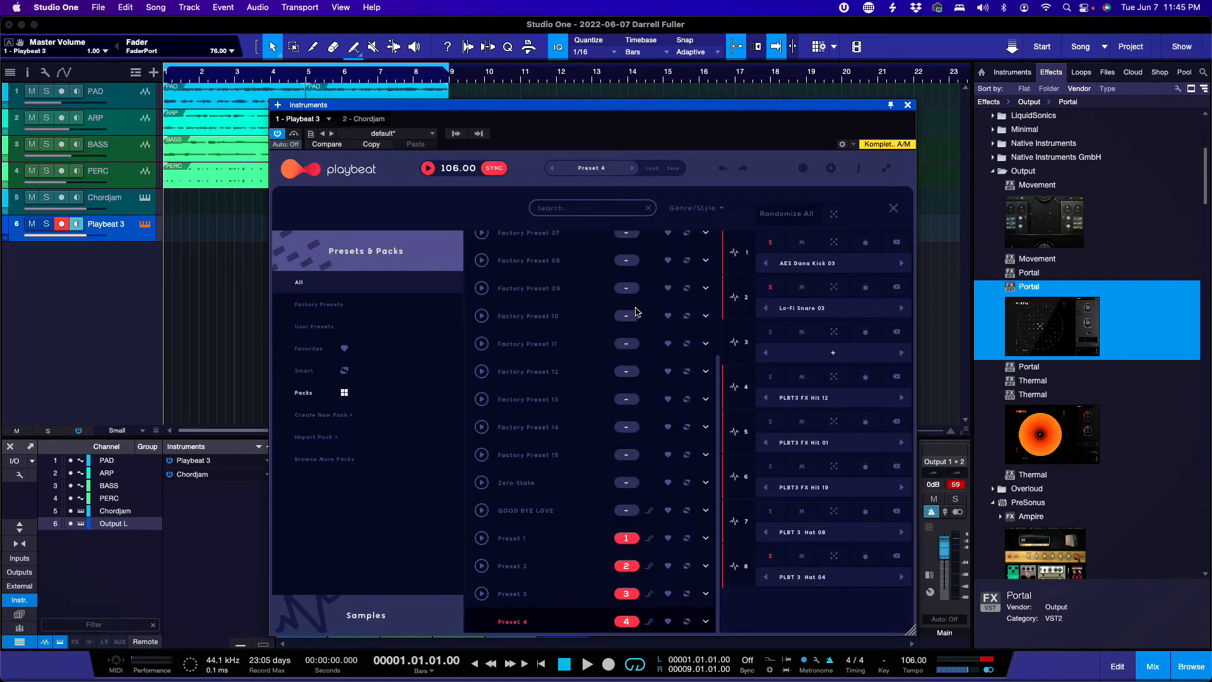
Step: Preview Factory Presets 01, 03 and 07, stop the preview, and open the genre list
scroll(551, 382, up, 3)
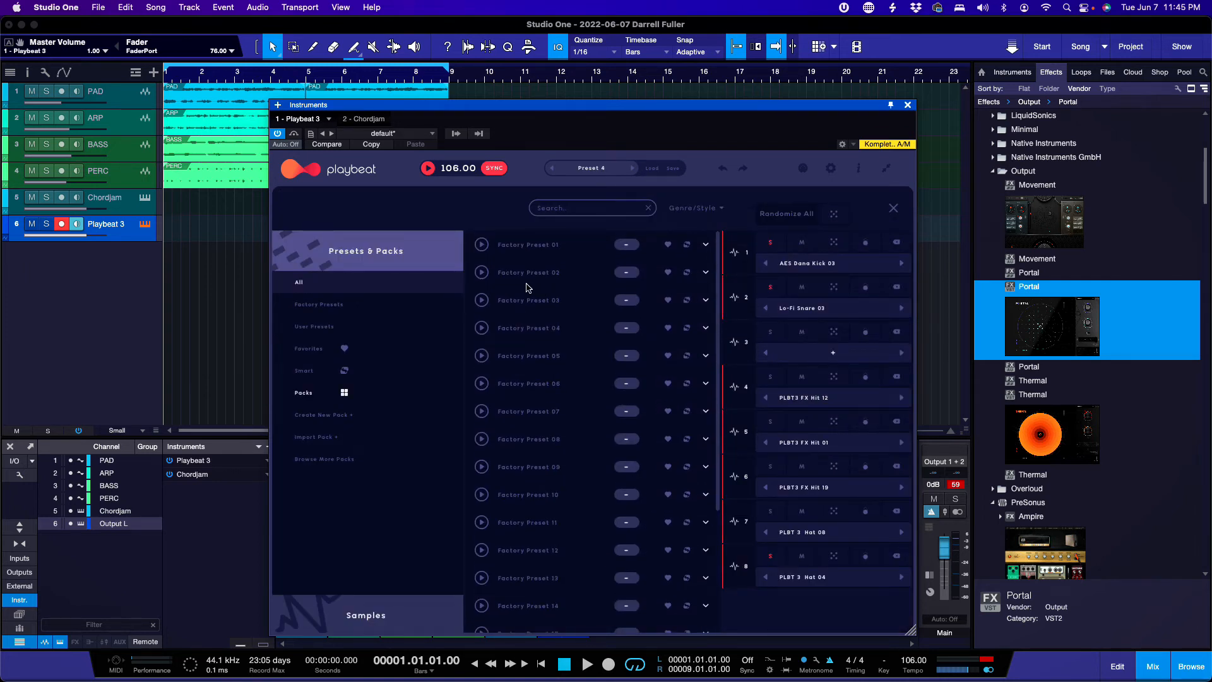
click(482, 245)
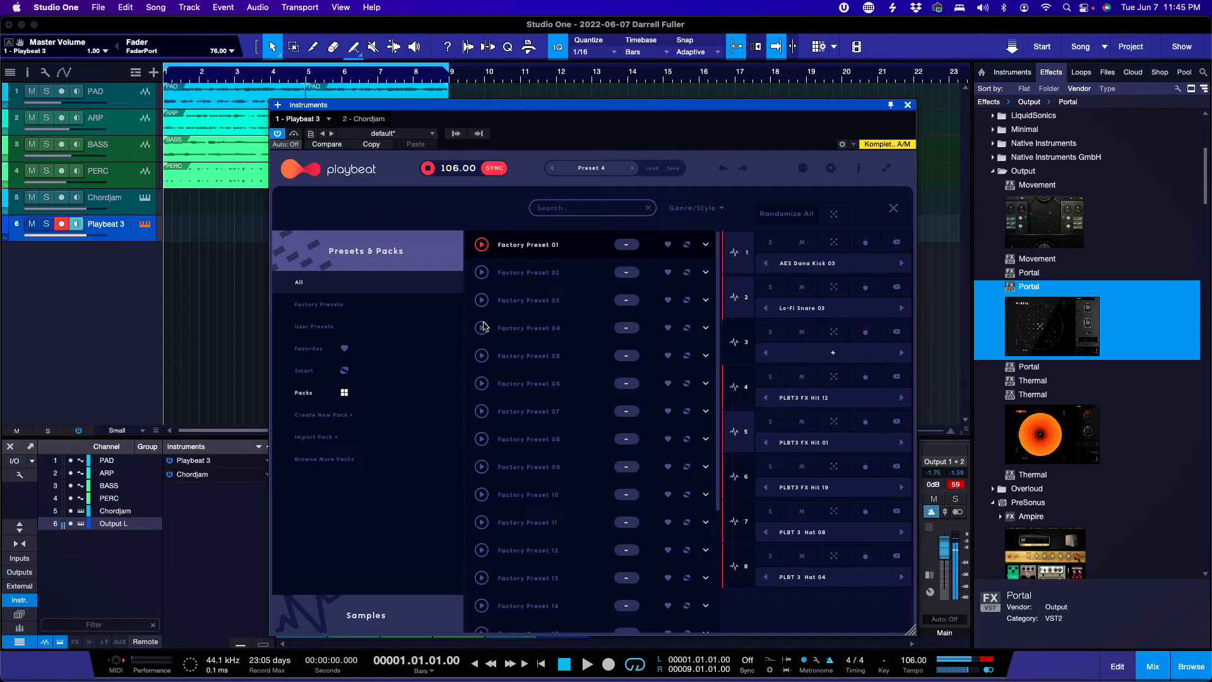
click(482, 300)
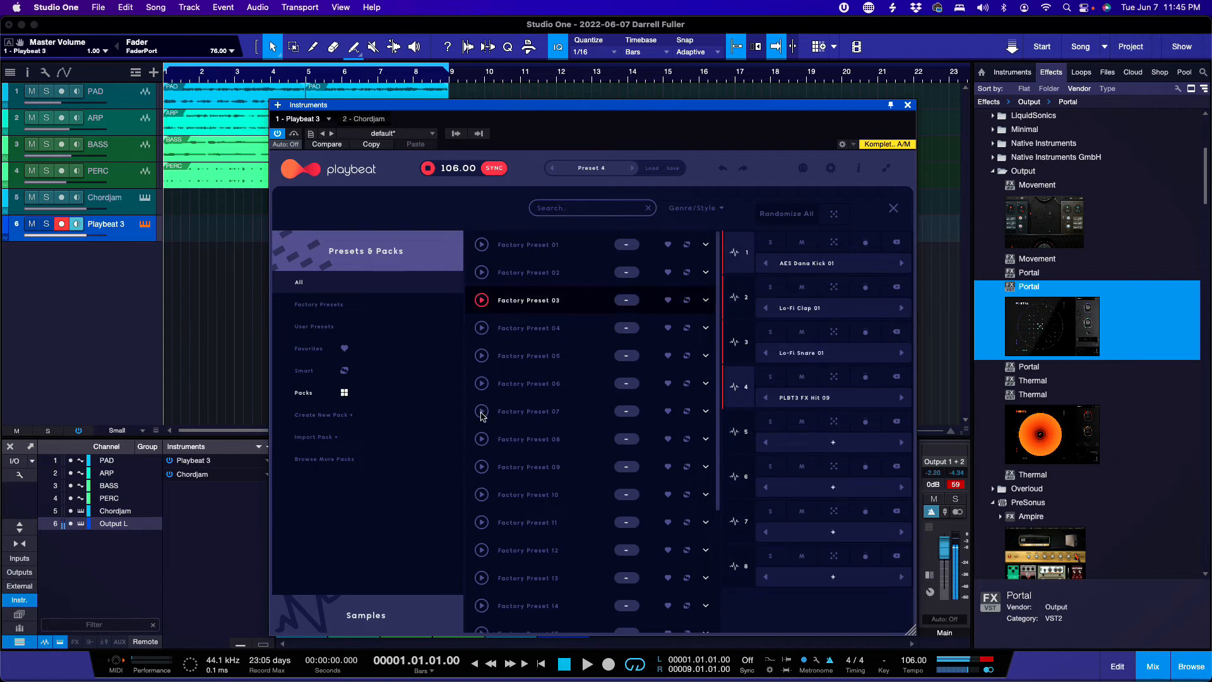
click(482, 412)
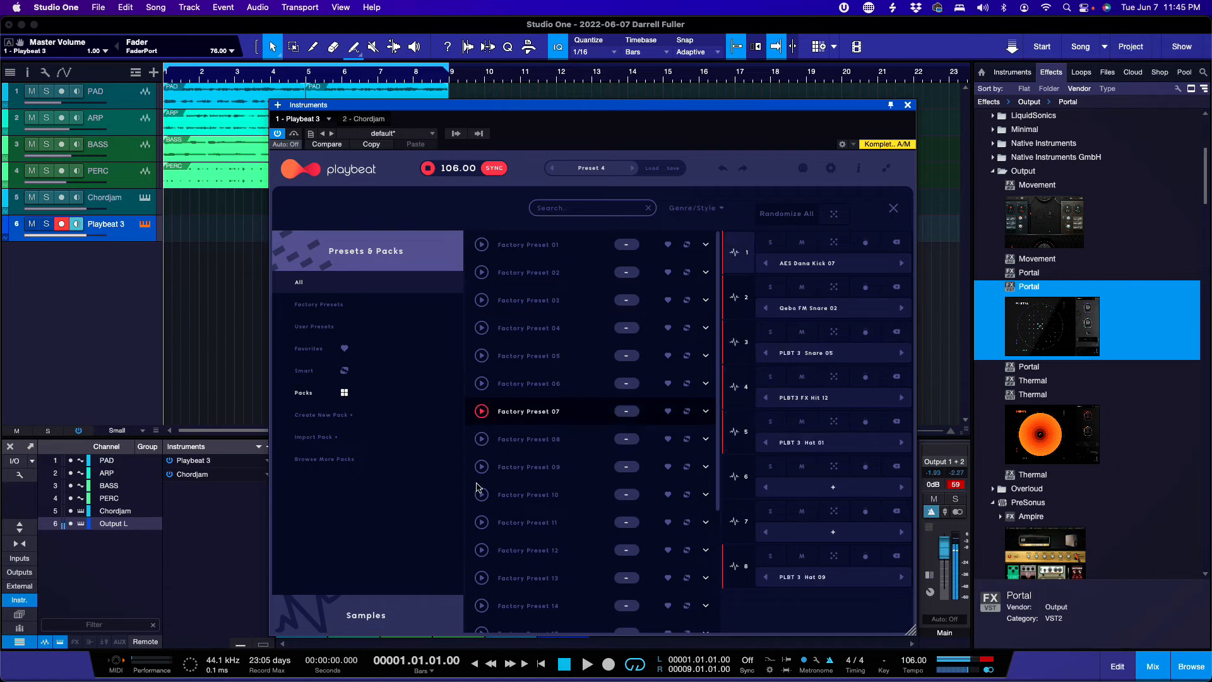
click(483, 412)
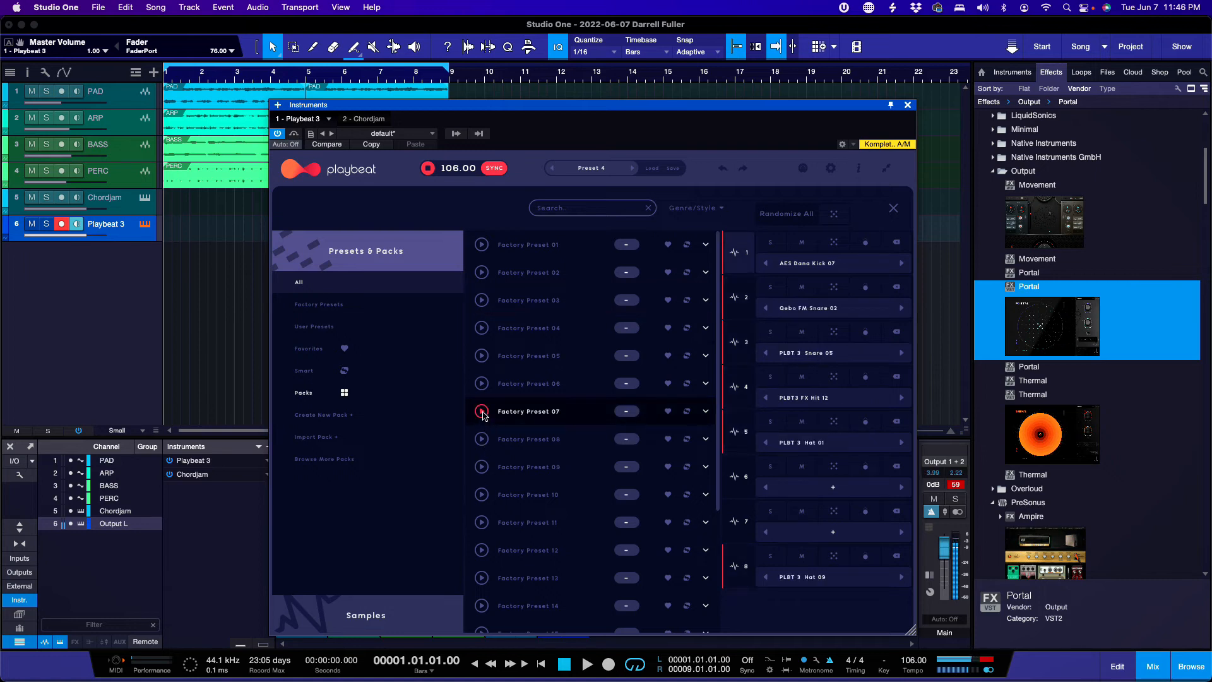
click(720, 209)
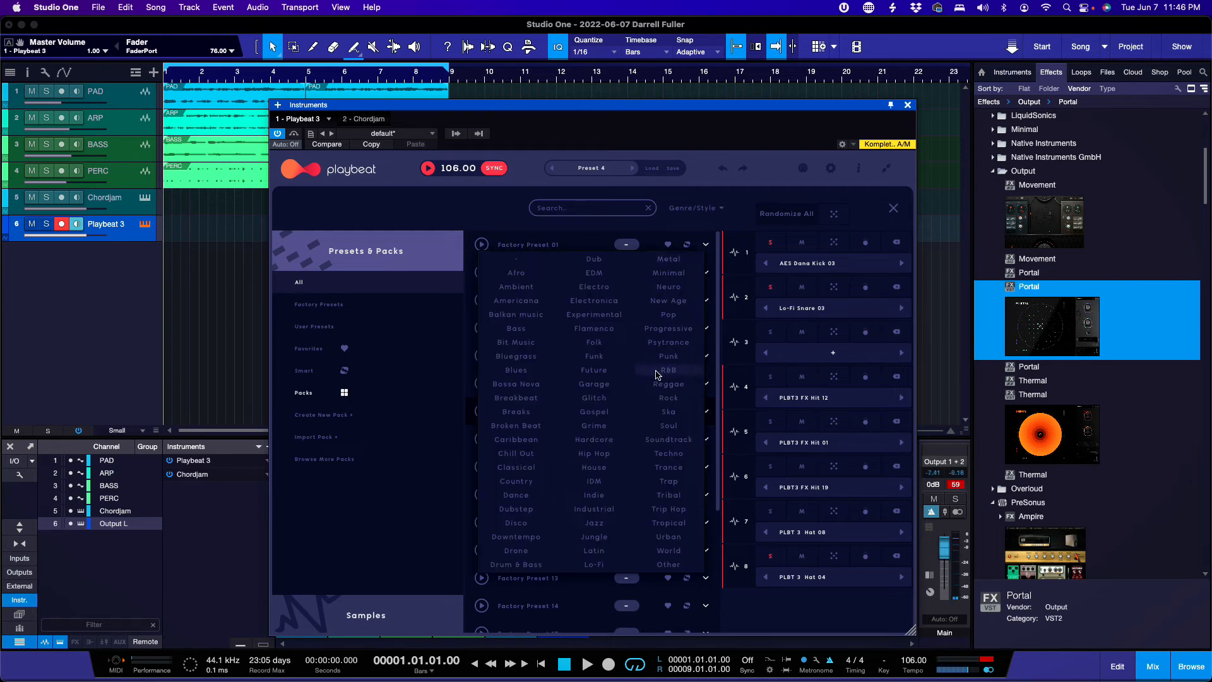
Step: Filter the presets by the Funk, Hip Hop and Techno genres in turn
click(607, 358)
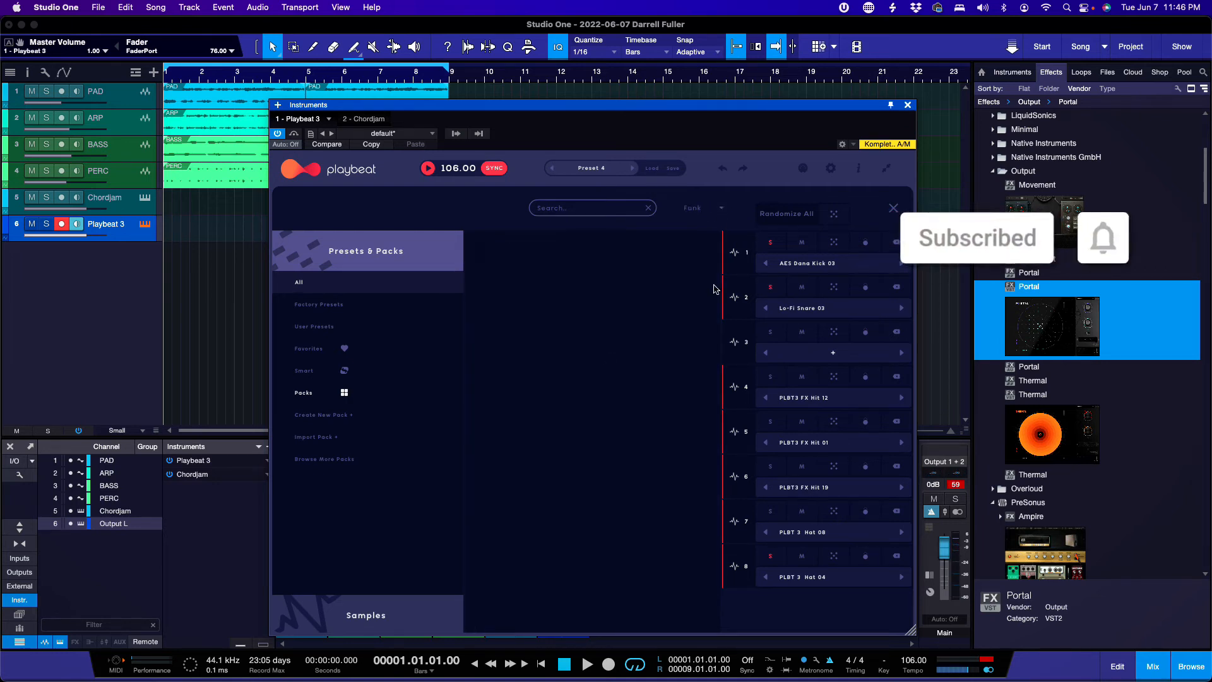
click(721, 210)
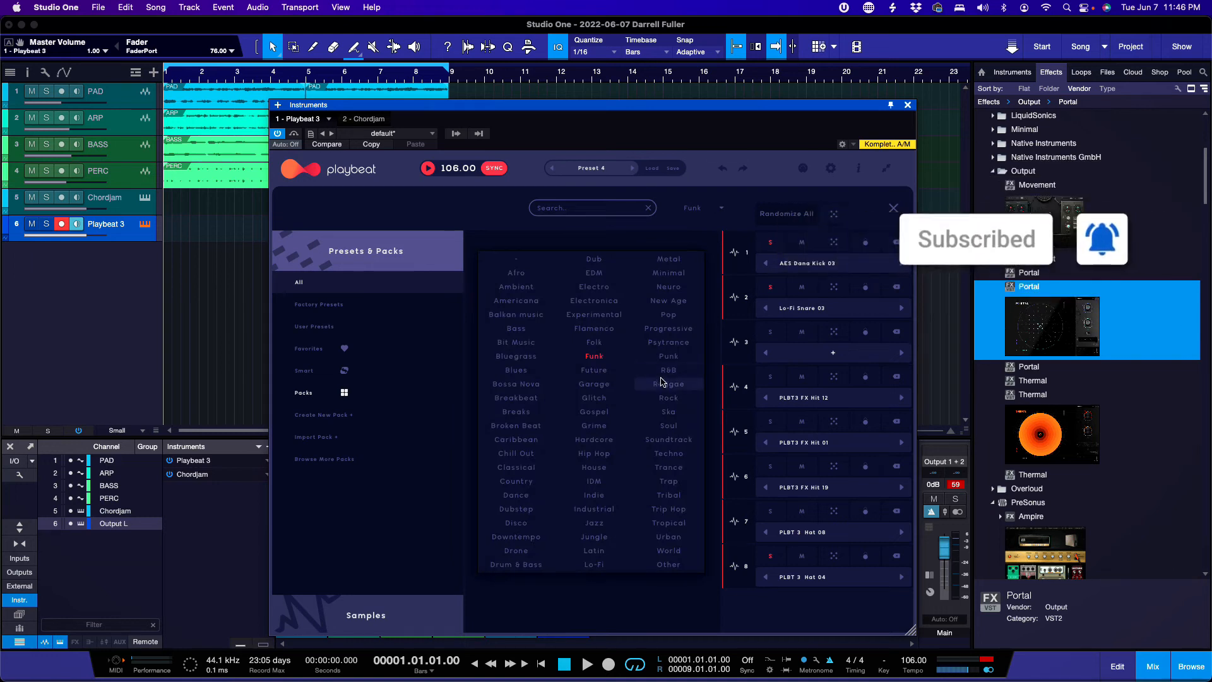
click(594, 453)
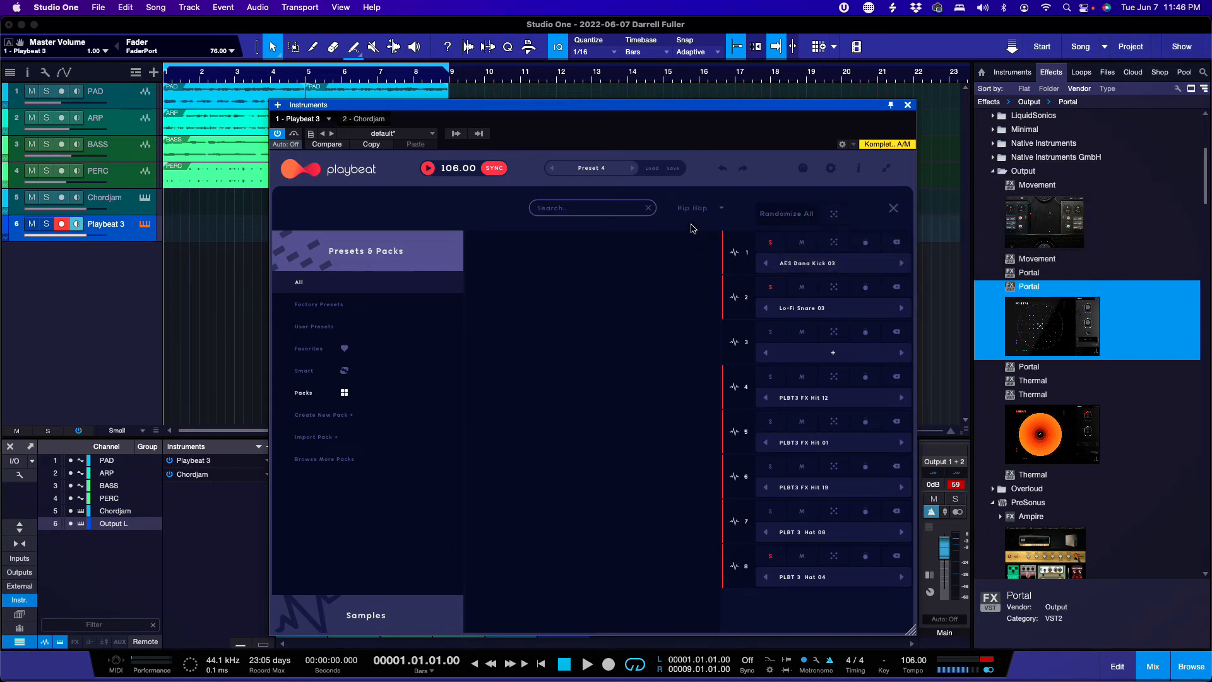
click(720, 213)
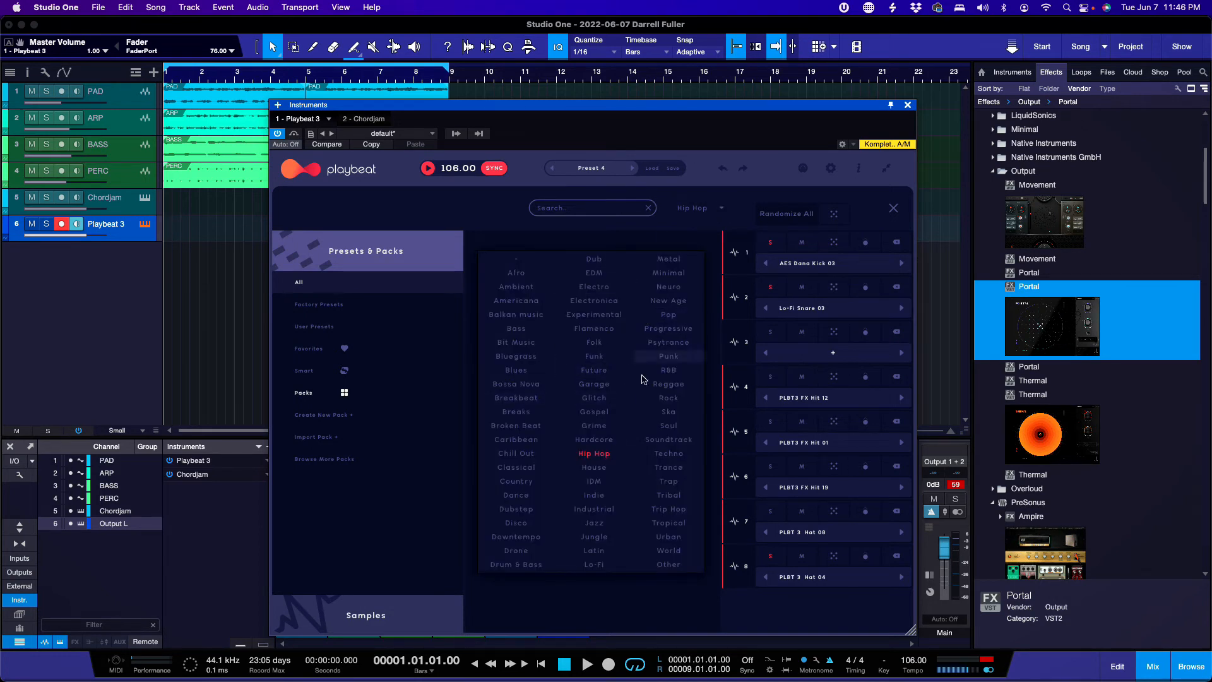
click(658, 454)
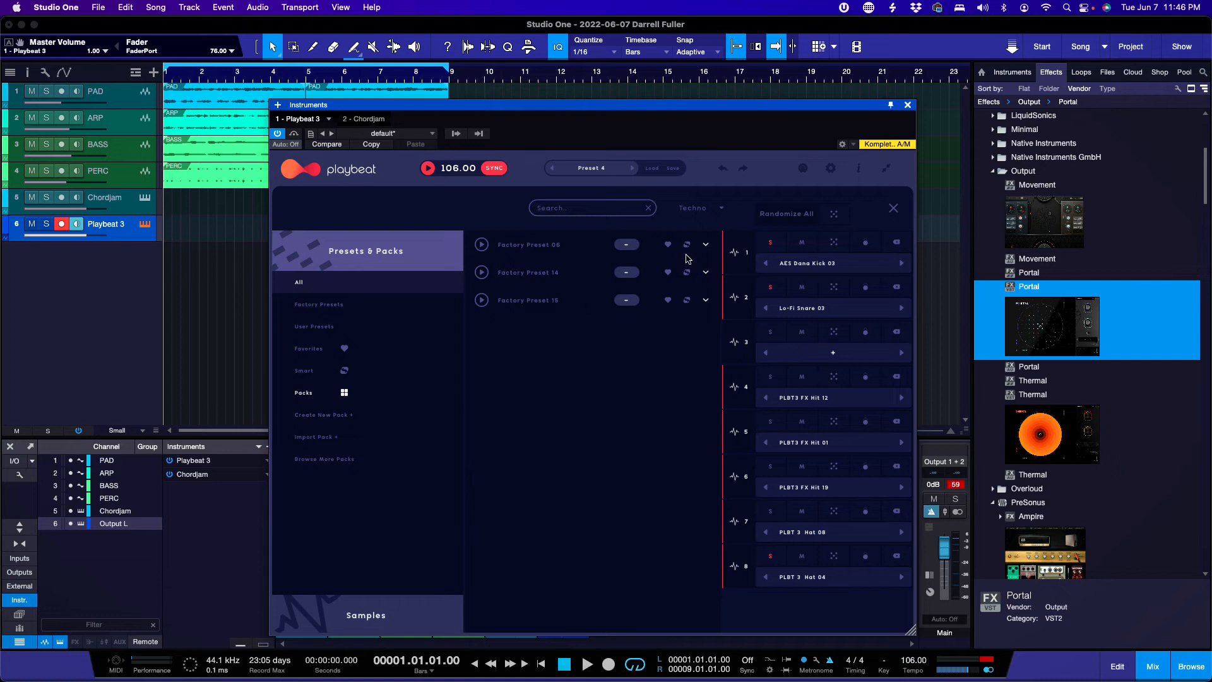
click(721, 209)
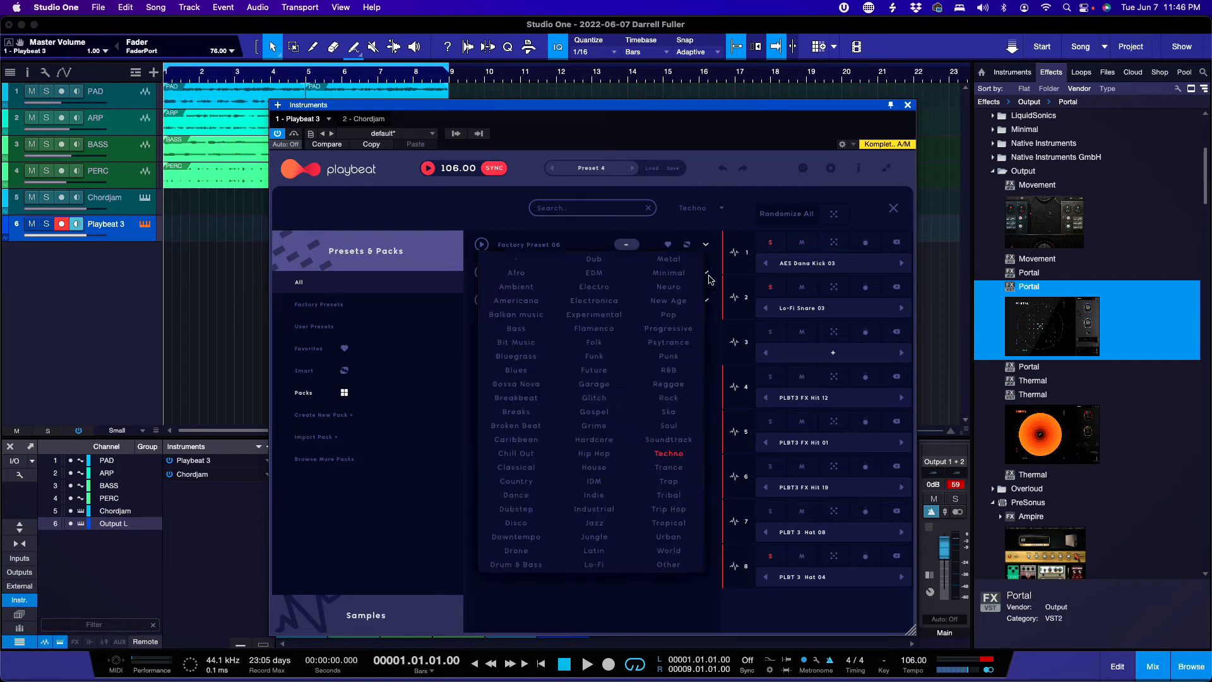
Step: Try the Dubstep and Lo-Fi filters, then clear the genre filter to list all presets
click(534, 514)
click(717, 211)
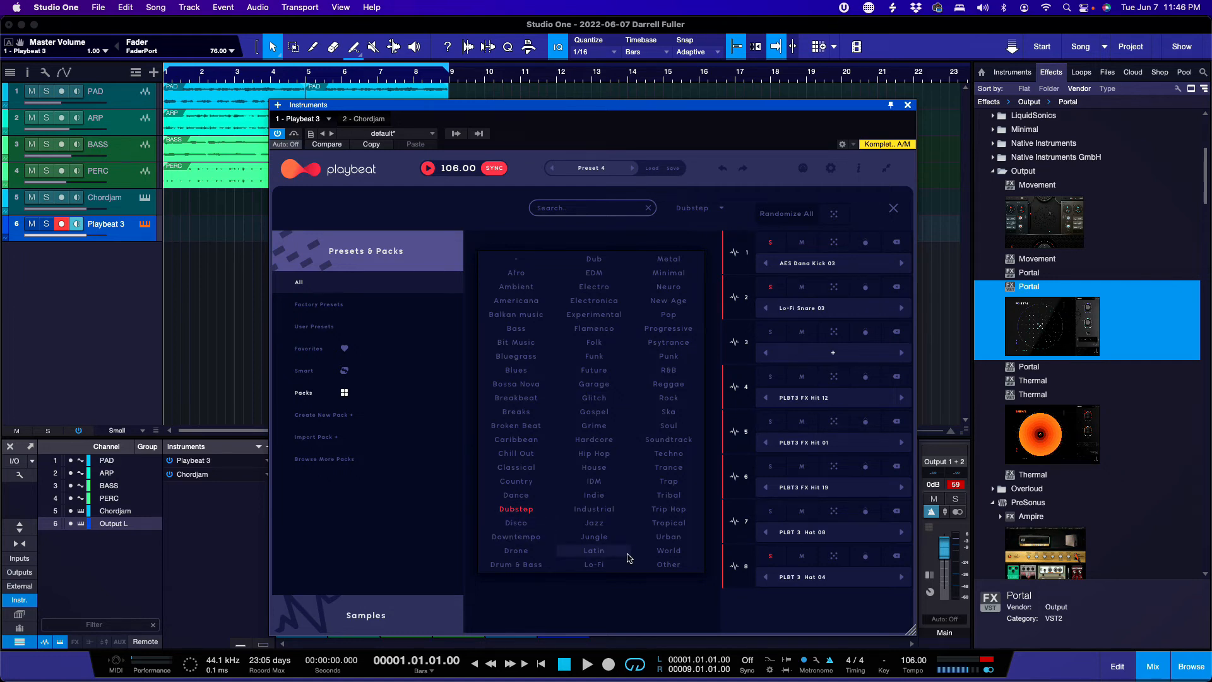
click(596, 565)
click(723, 208)
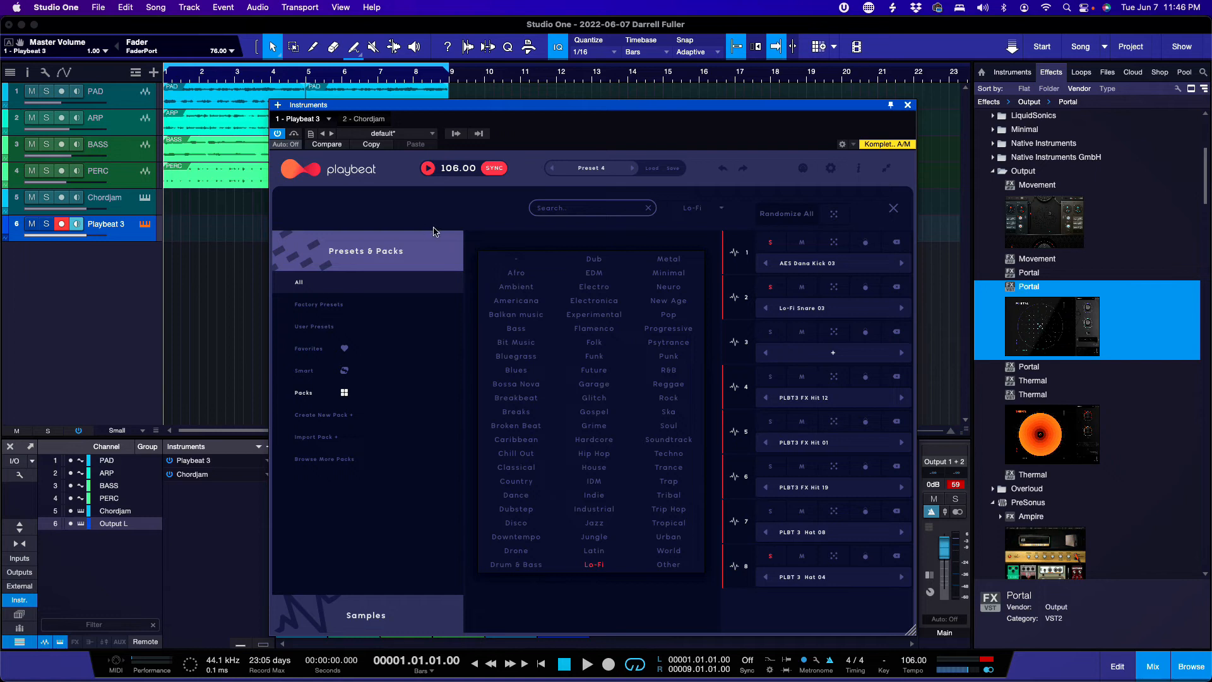
click(507, 262)
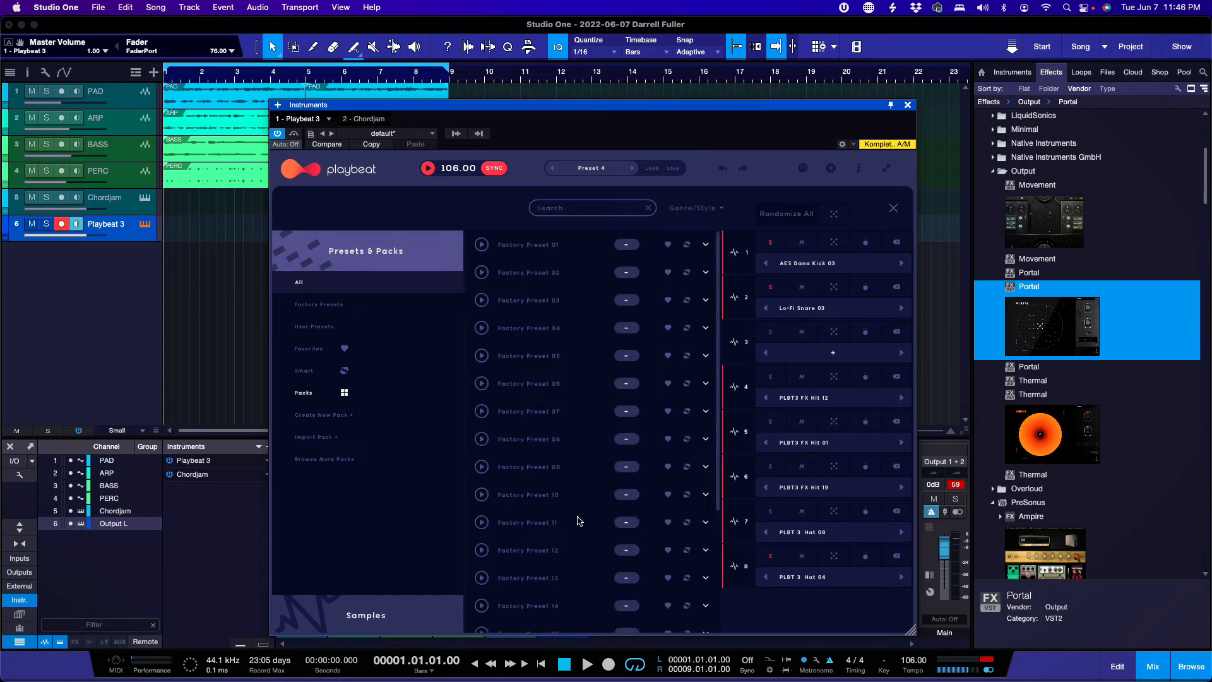
scroll(579, 521, down, 5)
scroll(579, 520, up, 5)
Step: Load Factory Preset 01 into Playbeat and turn the Playbeat 3 volume fully down
click(481, 244)
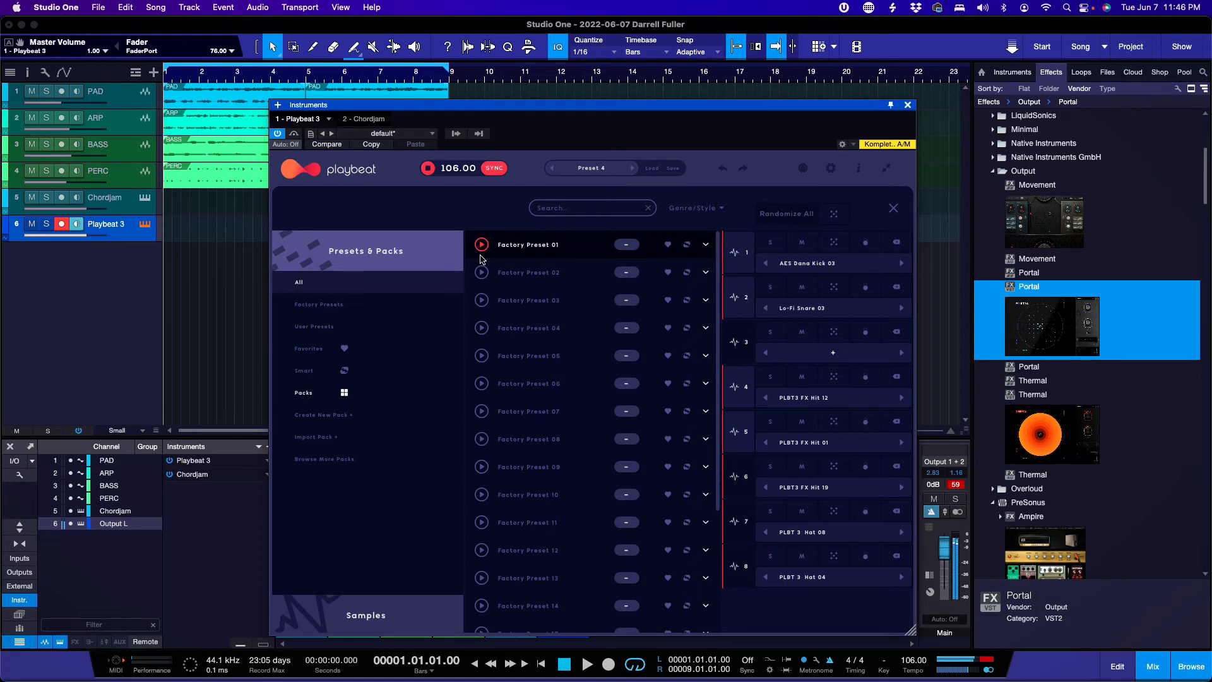
click(546, 246)
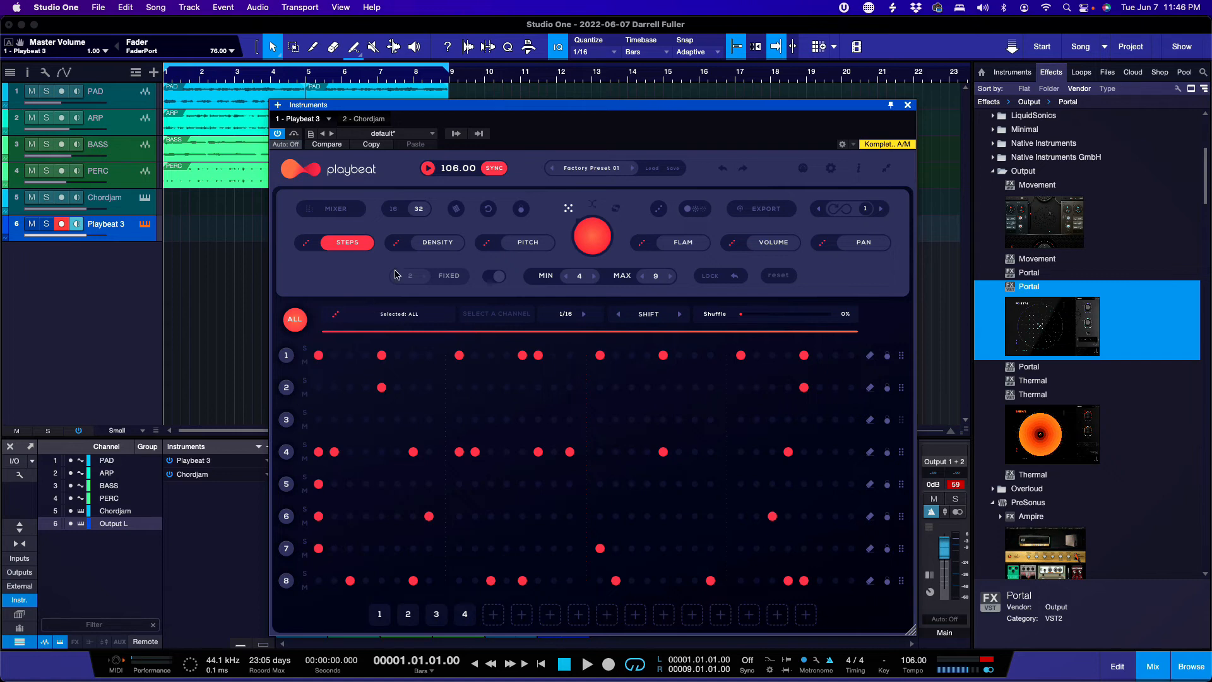
click(122, 239)
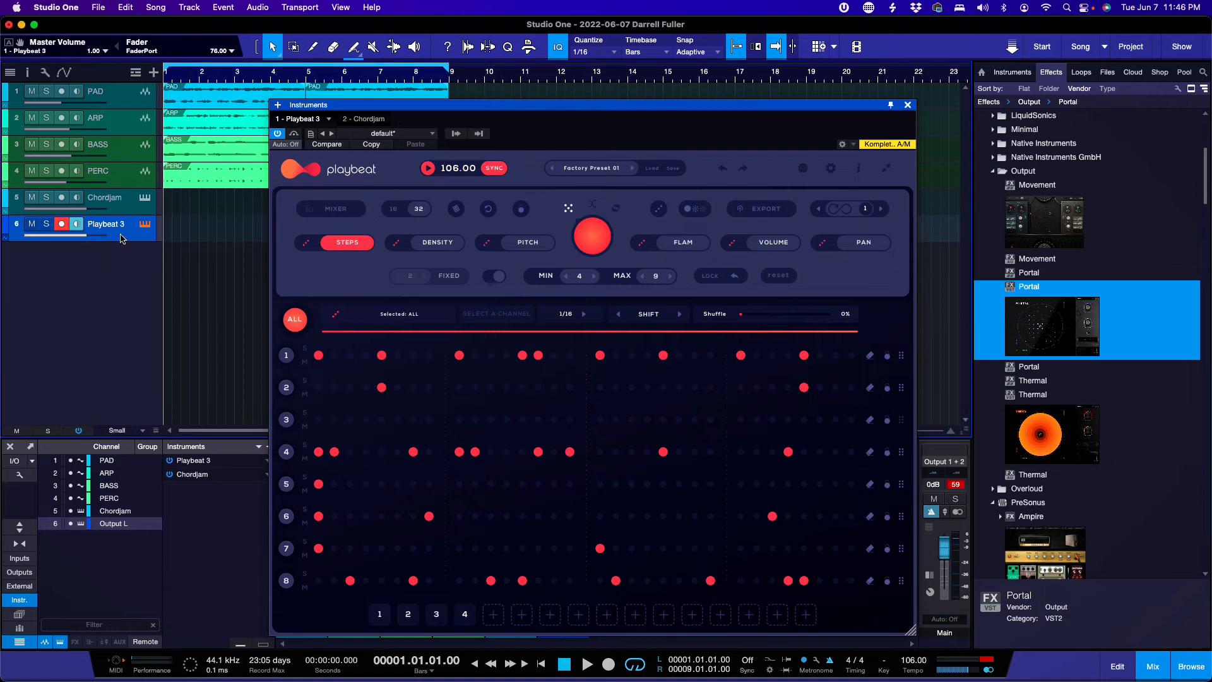
drag(88, 238, 3, 237)
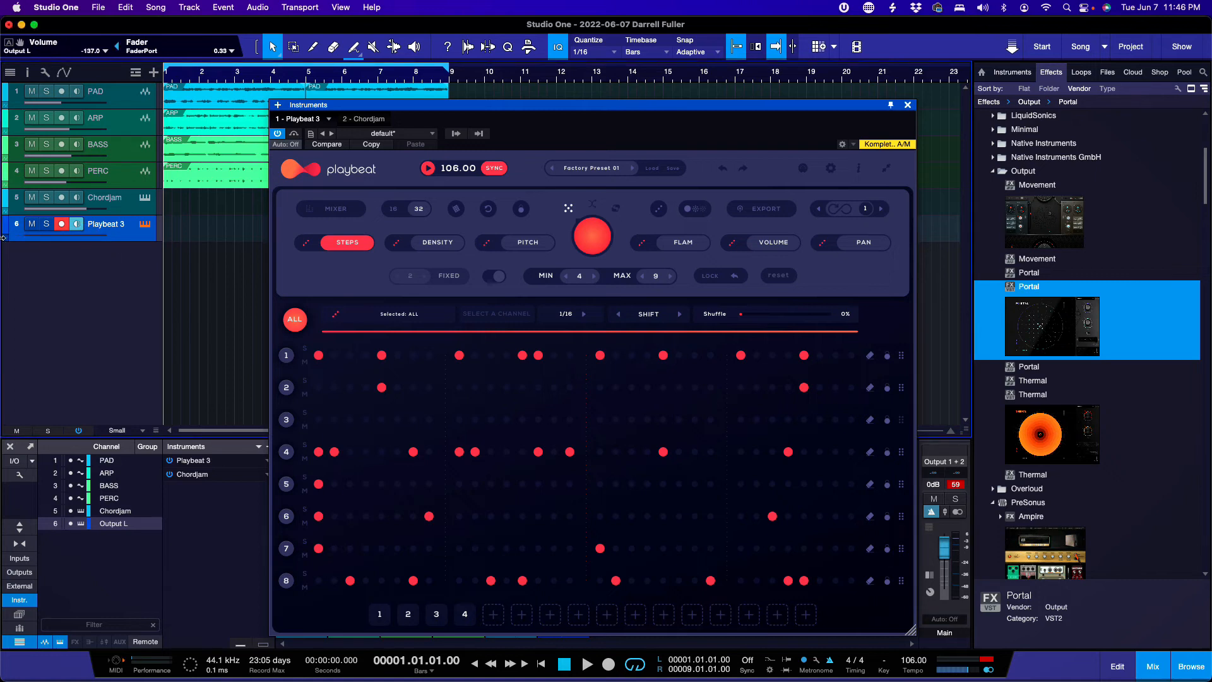
Step: Play the song briefly, then bring the Playbeat 3 volume back up
key(space)
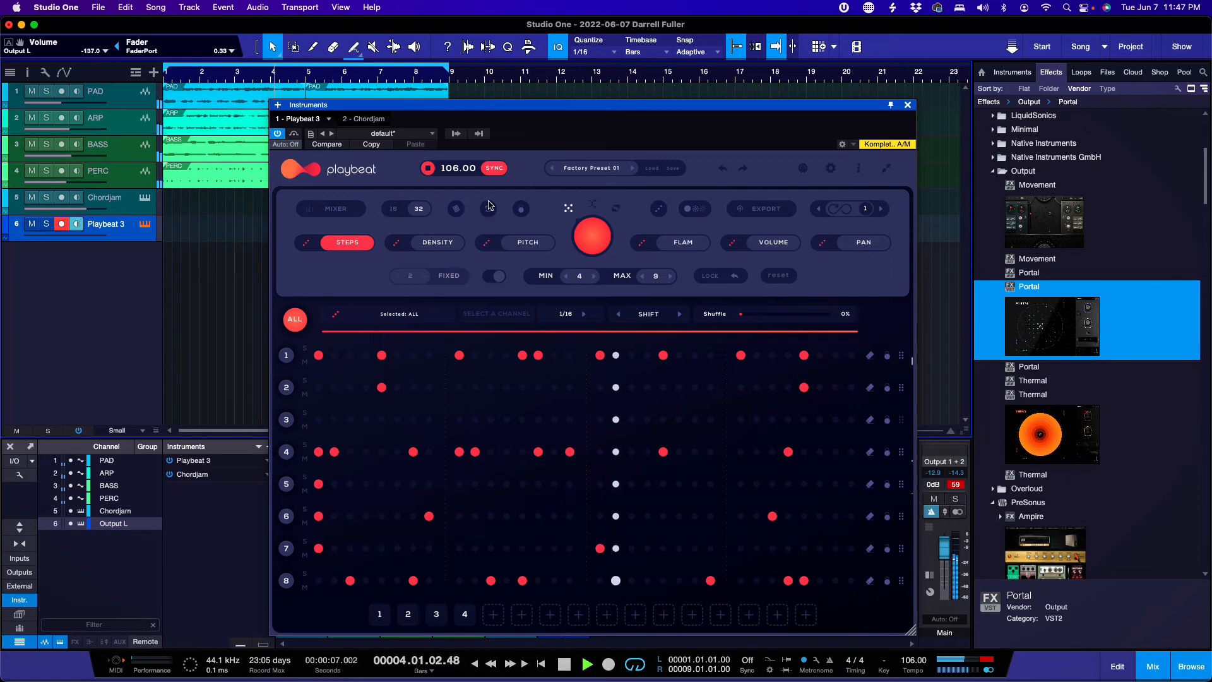
key(space)
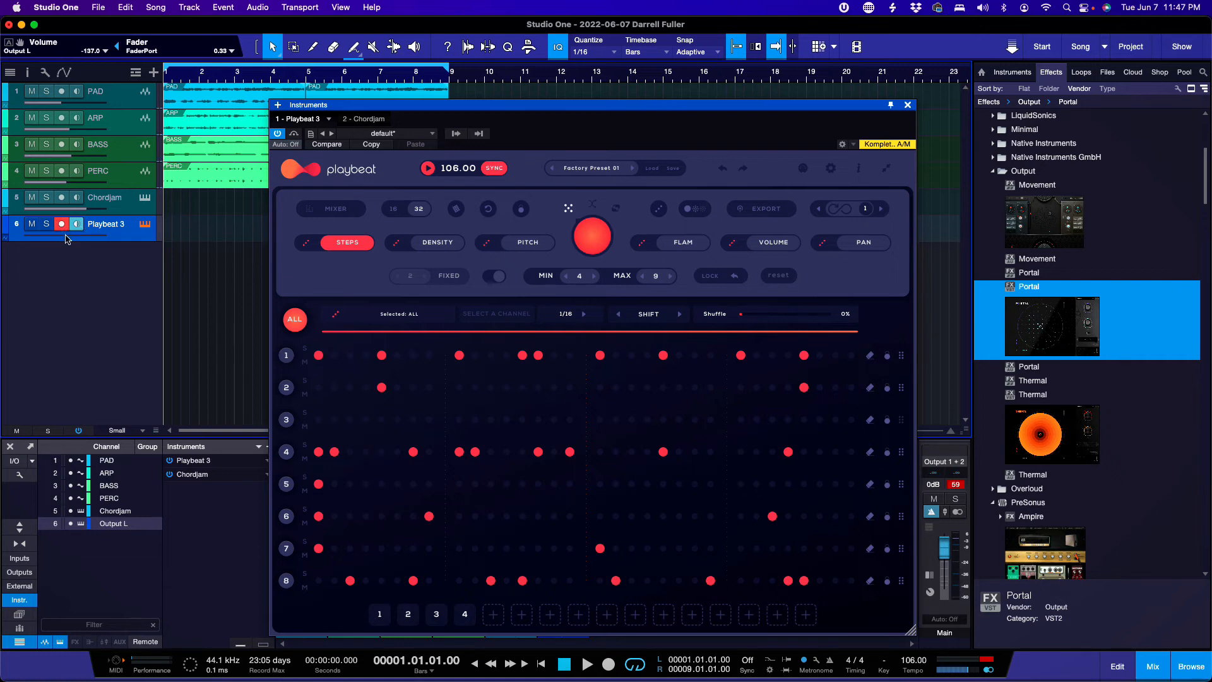
drag(66, 239, 120, 239)
click(105, 50)
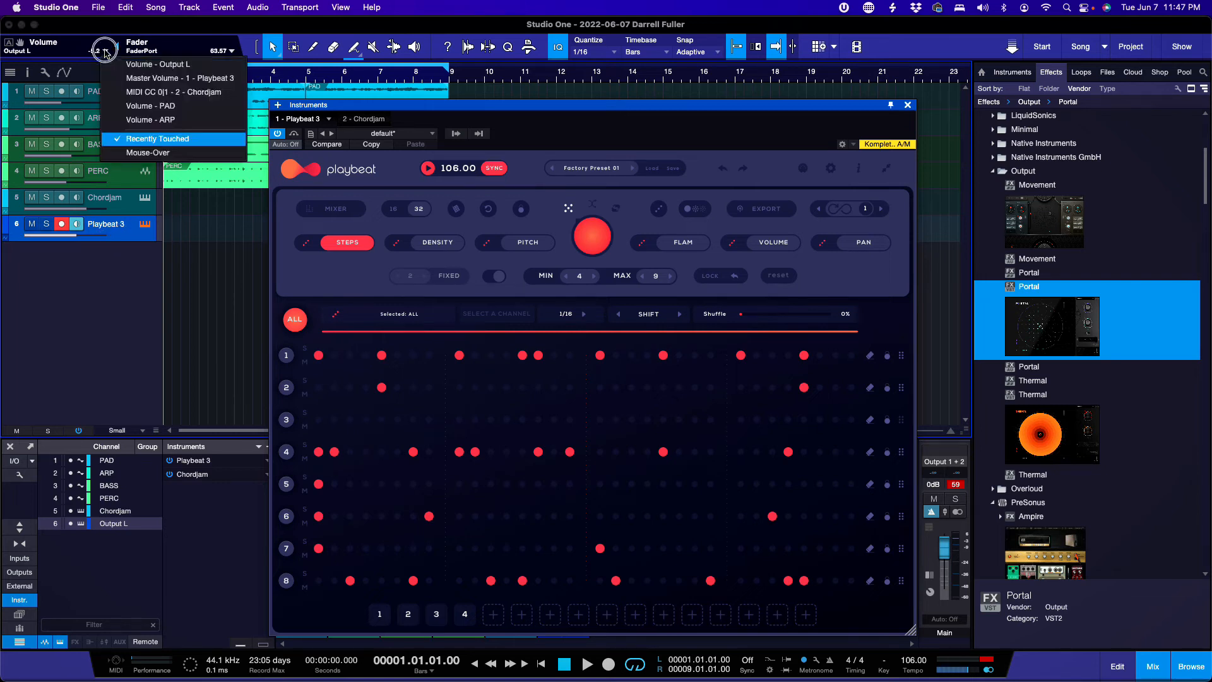
click(105, 53)
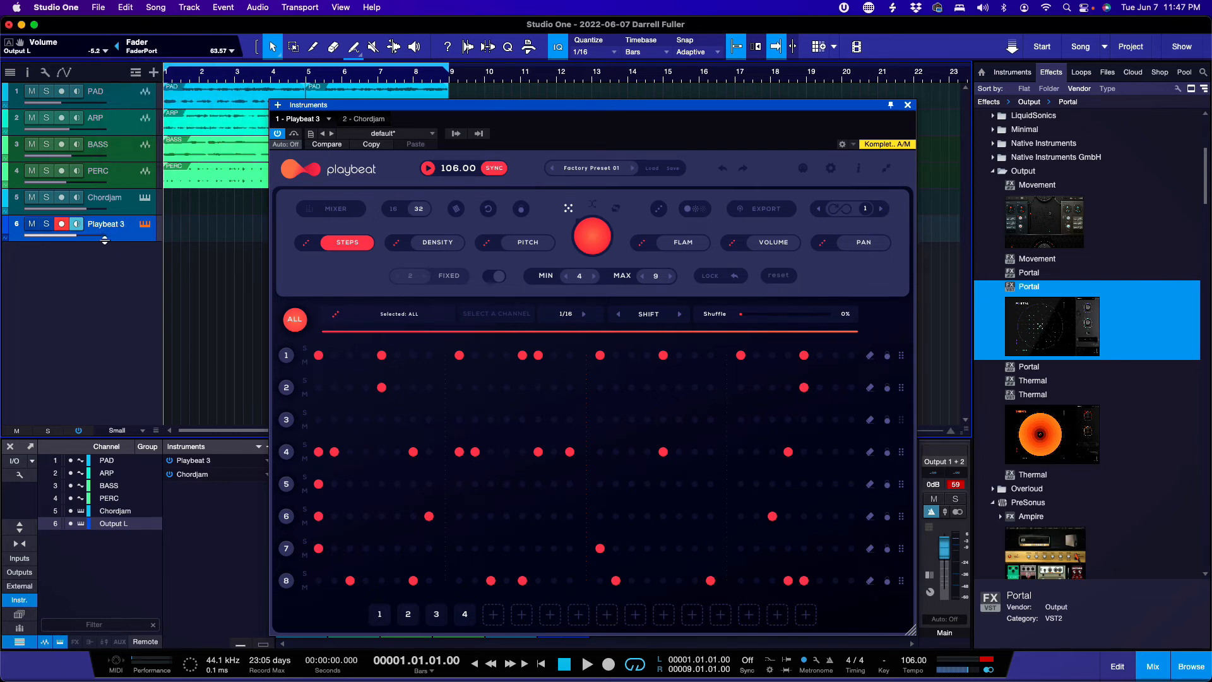
Step: Nudge the Playbeat 3 volume up during playback, then solo PAD, PERC and Playbeat 3
mouse_move(105, 240)
key(space)
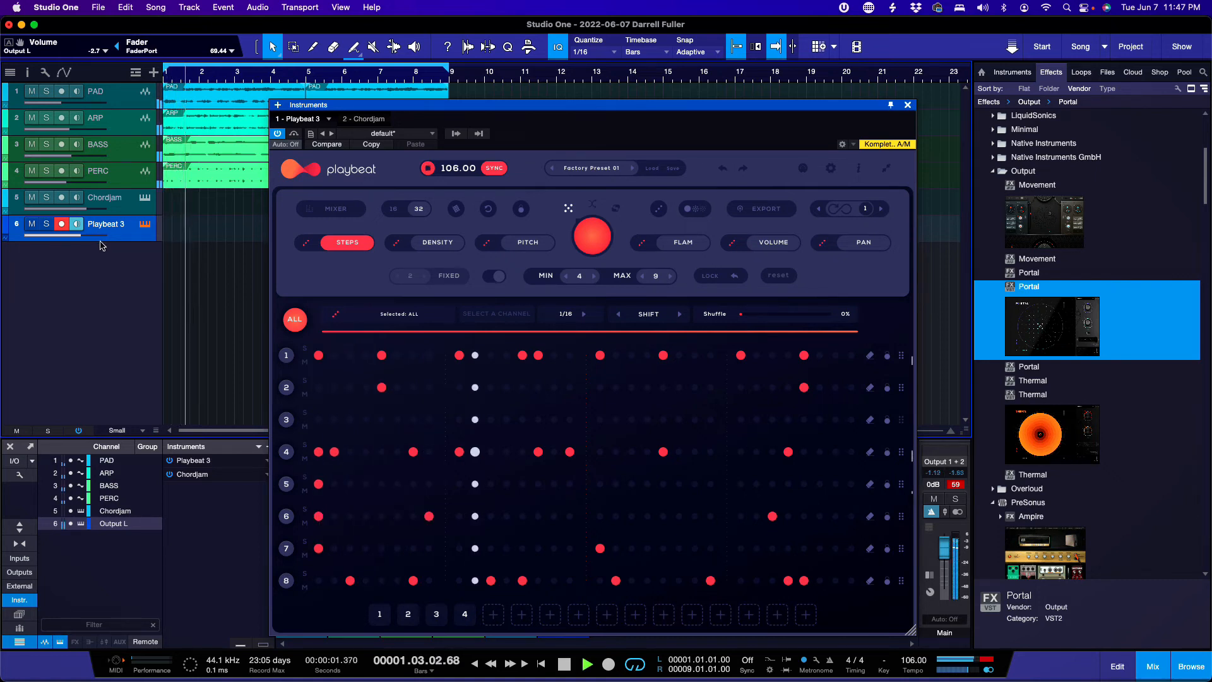
drag(77, 236, 83, 239)
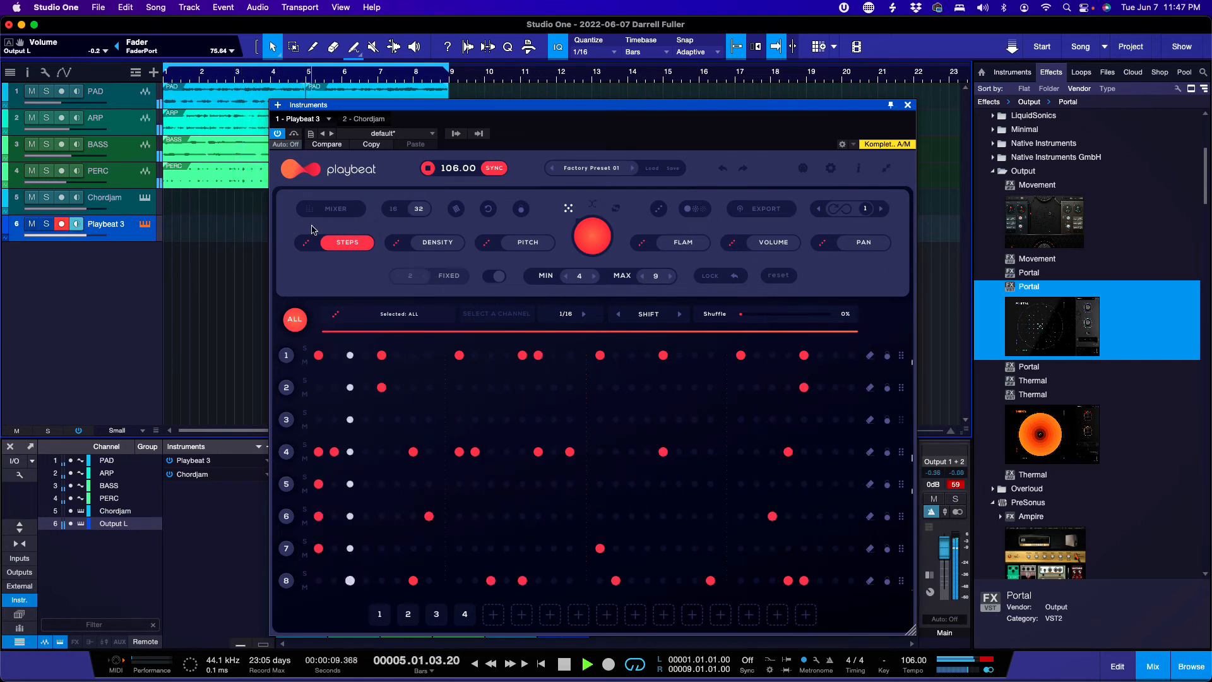
key(space)
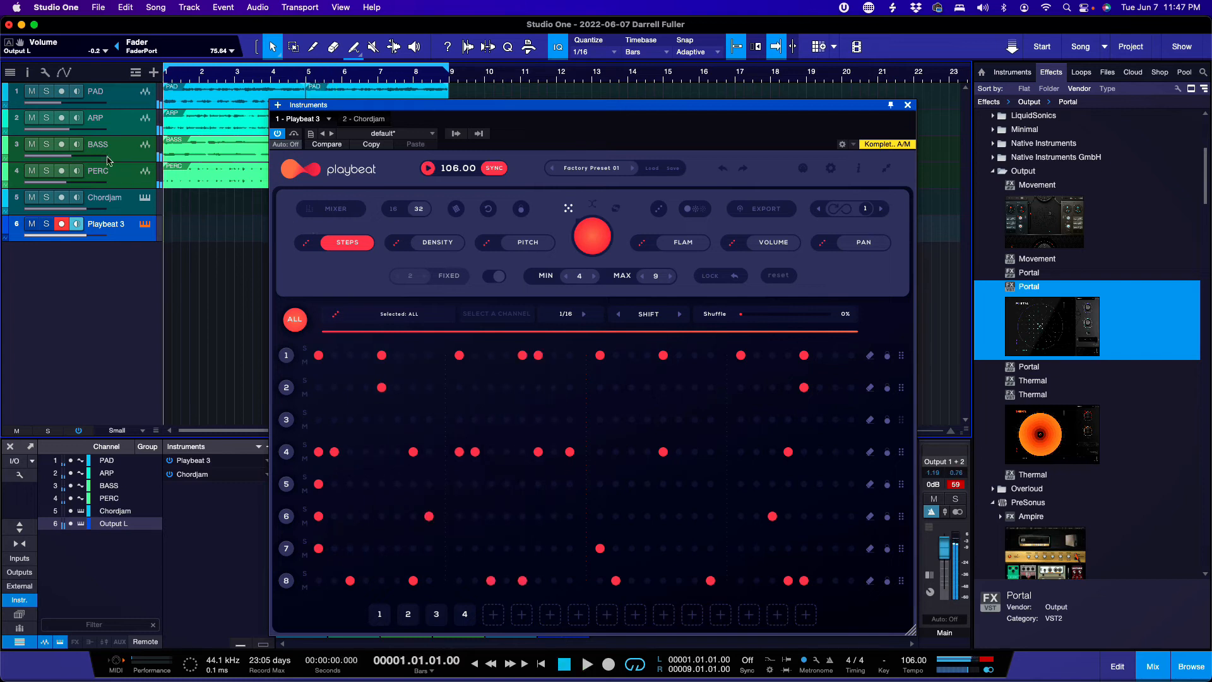
click(46, 91)
click(46, 171)
key(space)
click(46, 224)
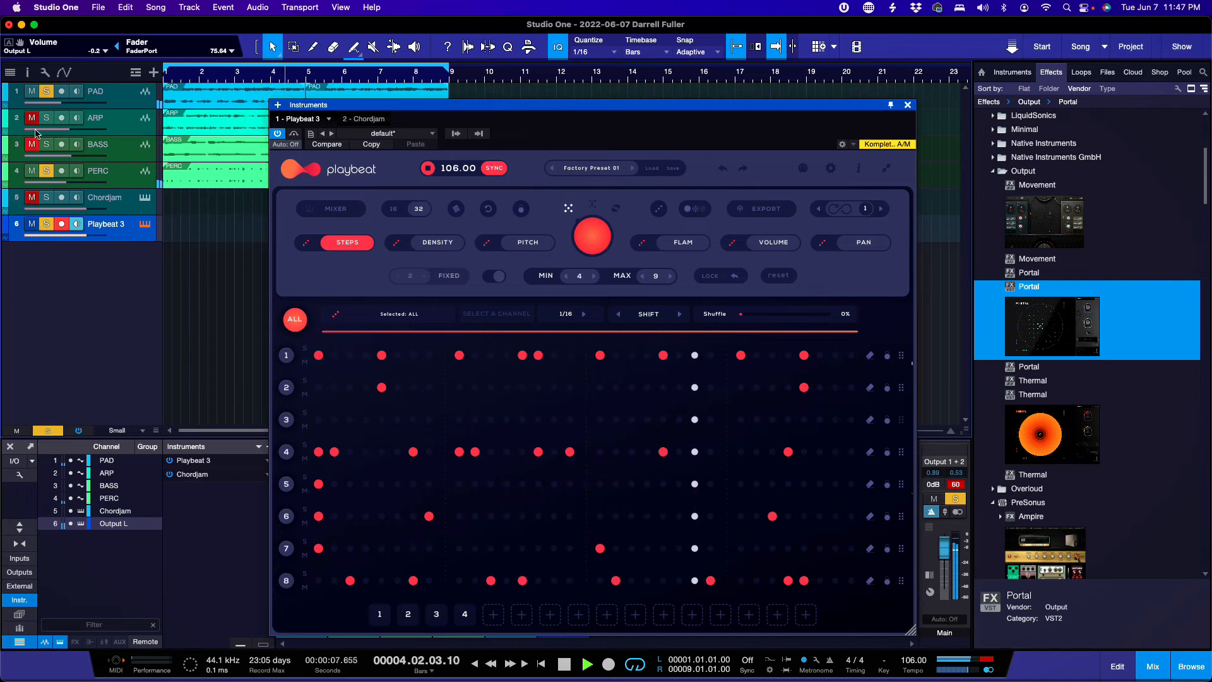
Step: Unsolo PAD, randomize the whole drum pattern twice, and select the kick channel
click(45, 94)
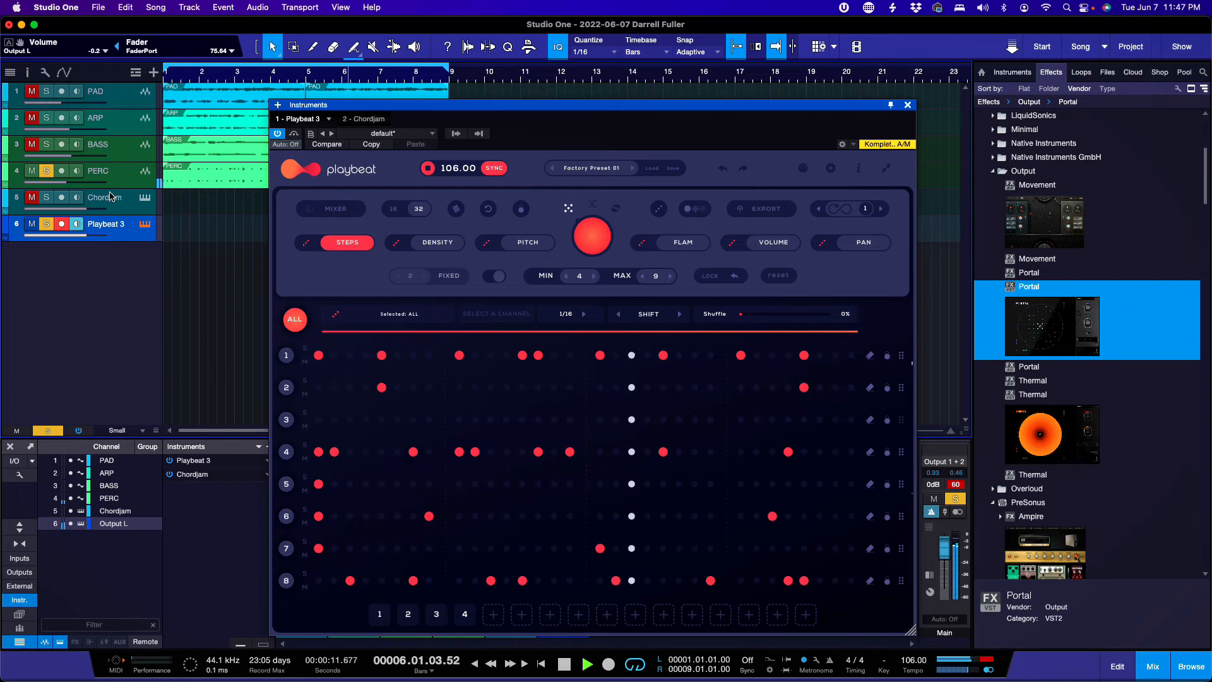
click(586, 240)
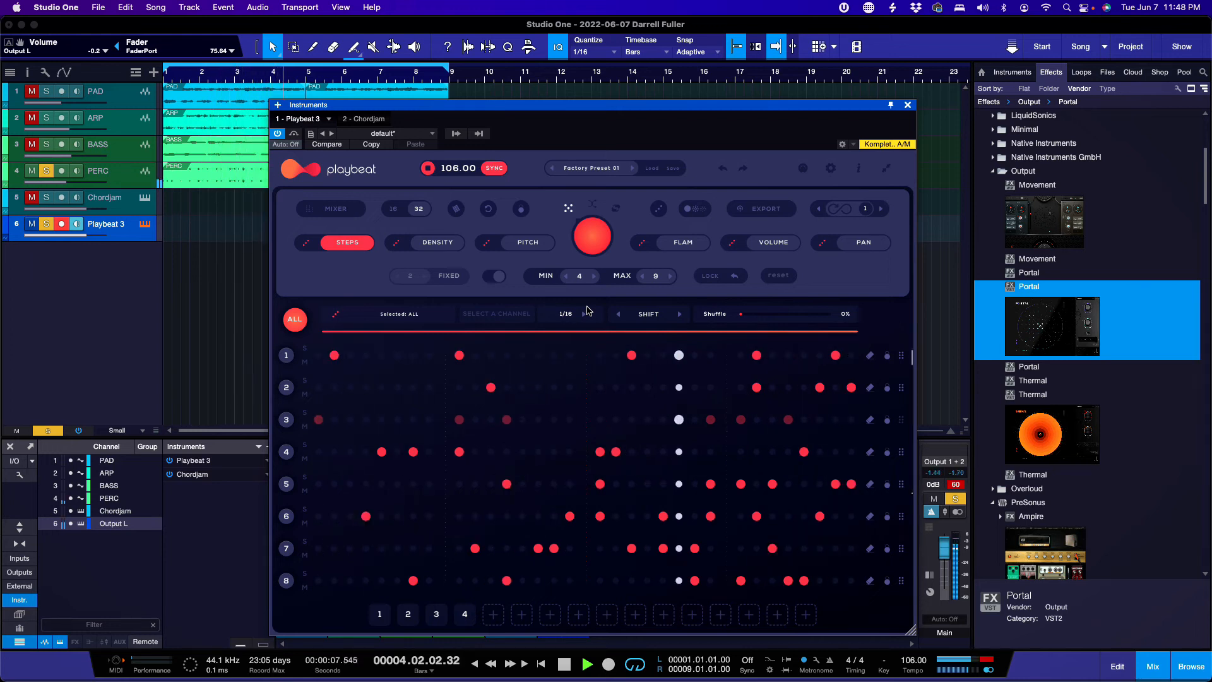
click(596, 246)
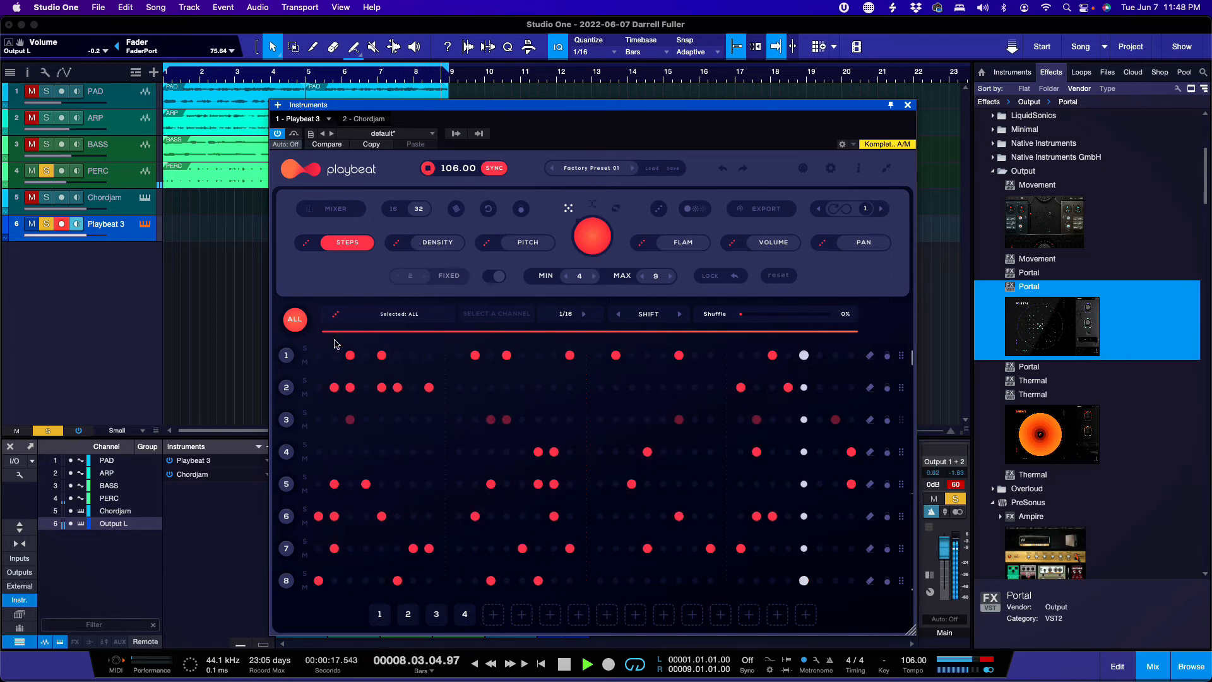
click(289, 357)
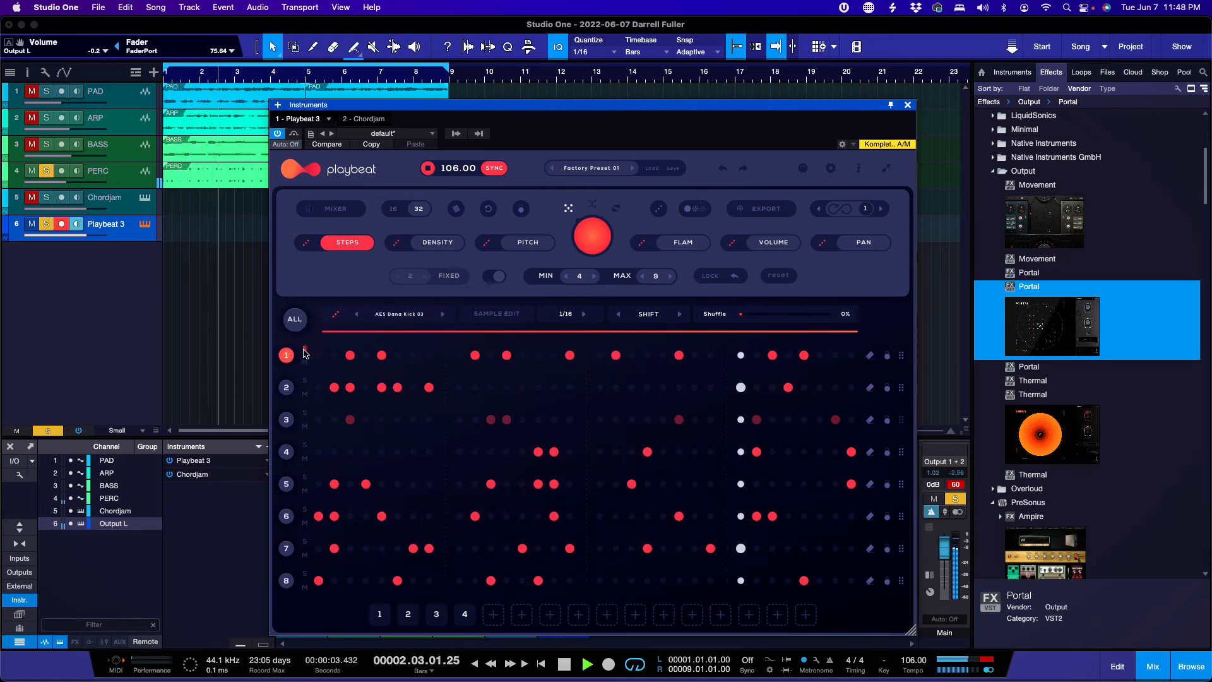
Step: Solo the kick channel, randomize only its row, and add an extra kick hit on row 1
click(304, 349)
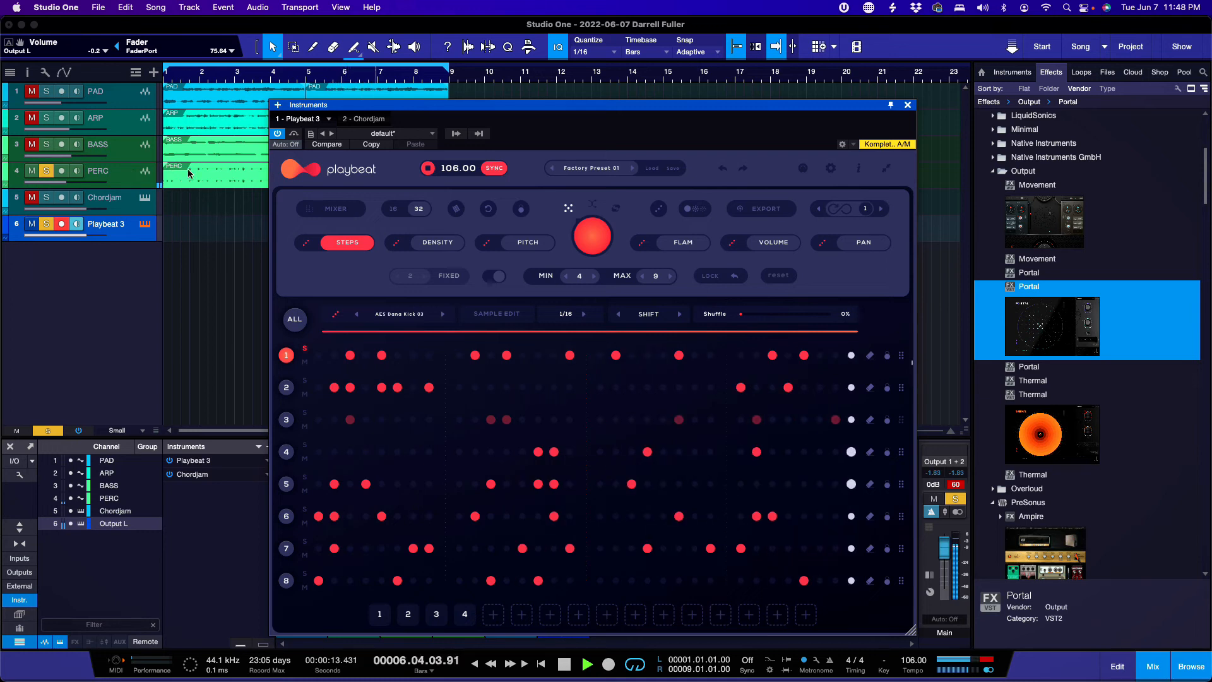
click(591, 240)
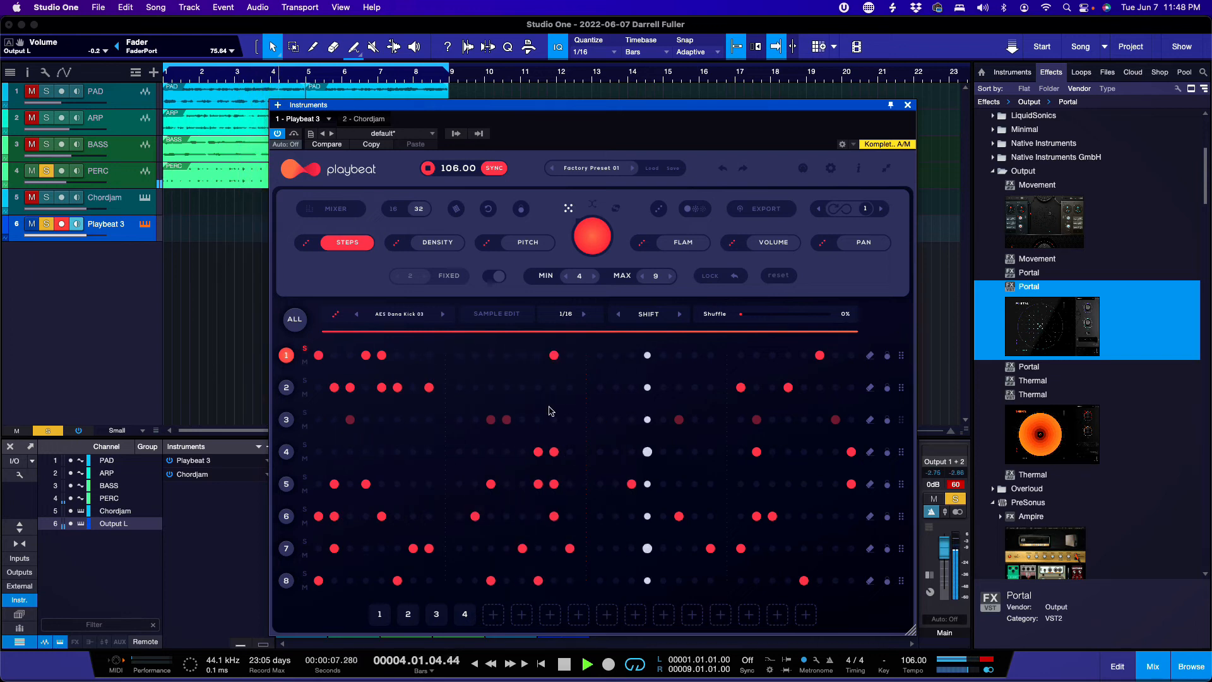
click(616, 354)
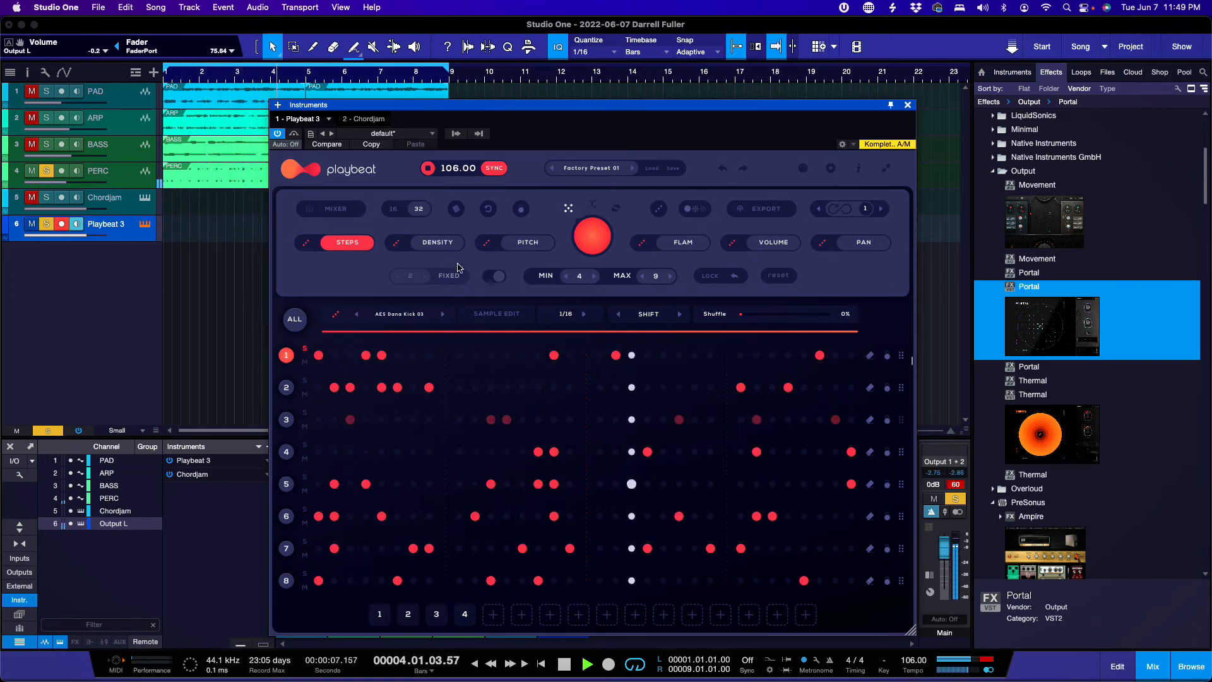
Step: Set a row 1 kick step's density to 2 and pitch to F#2, then show flam values
click(441, 245)
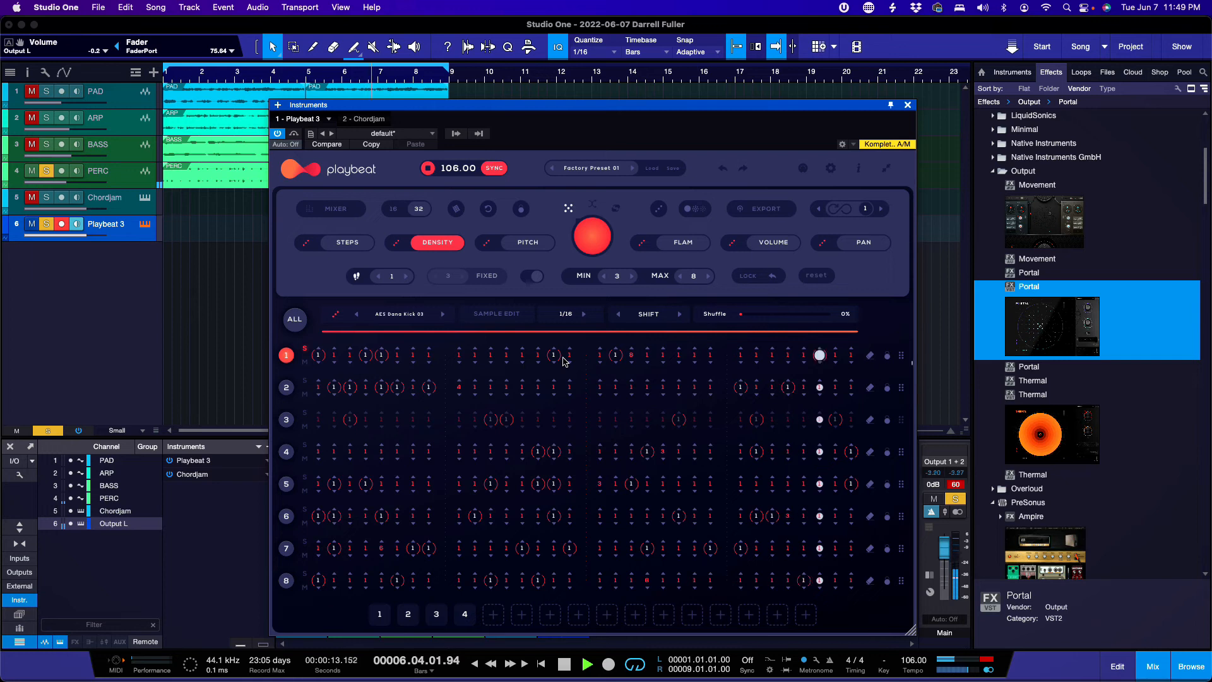
click(615, 355)
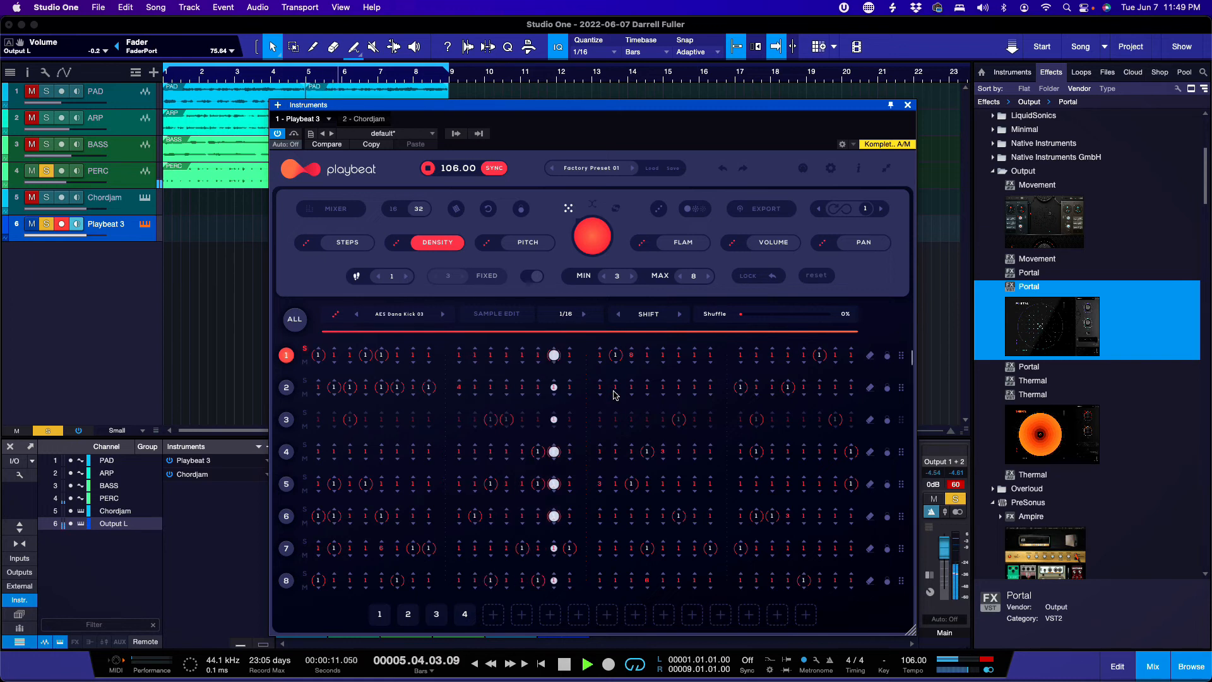
click(518, 242)
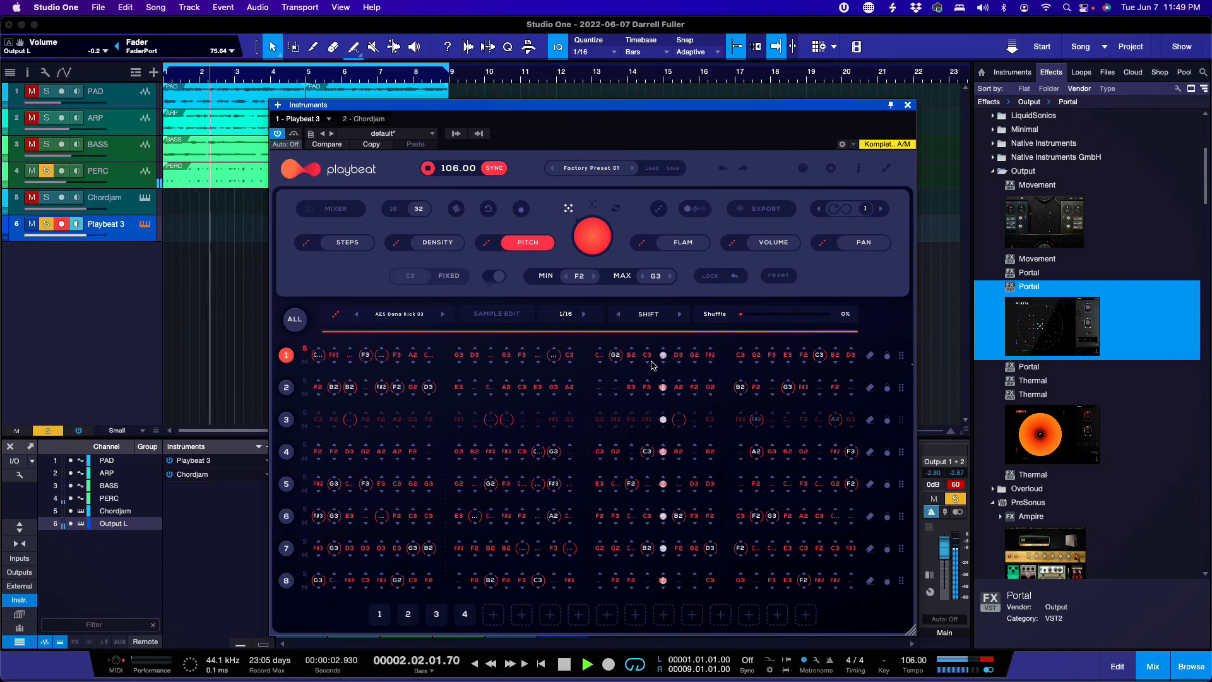
click(616, 364)
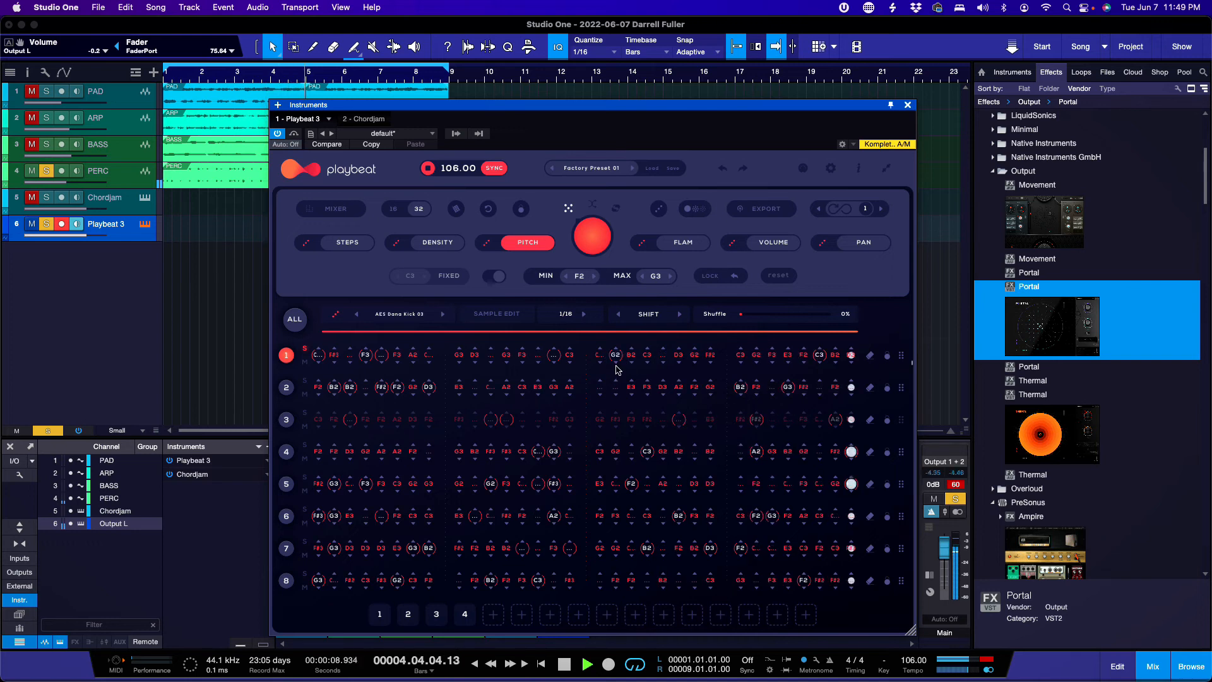
click(616, 364)
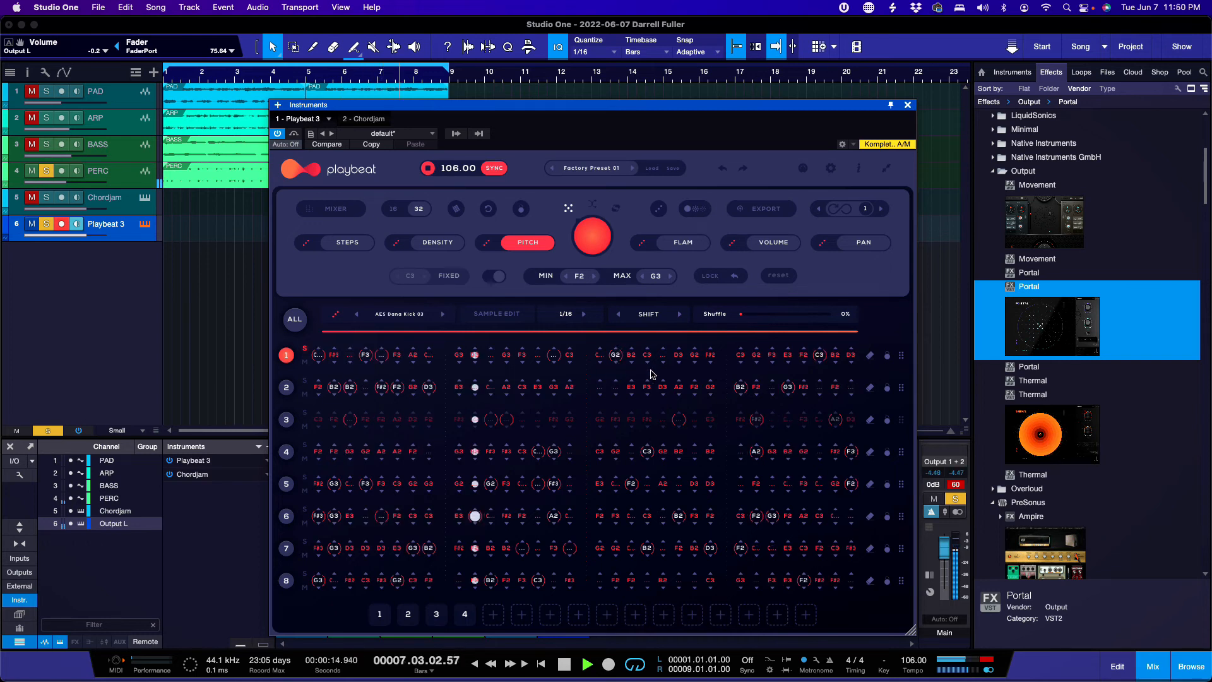
click(692, 245)
Step: Raise a row 1 step's flam, then drag it back down to zero
click(615, 355)
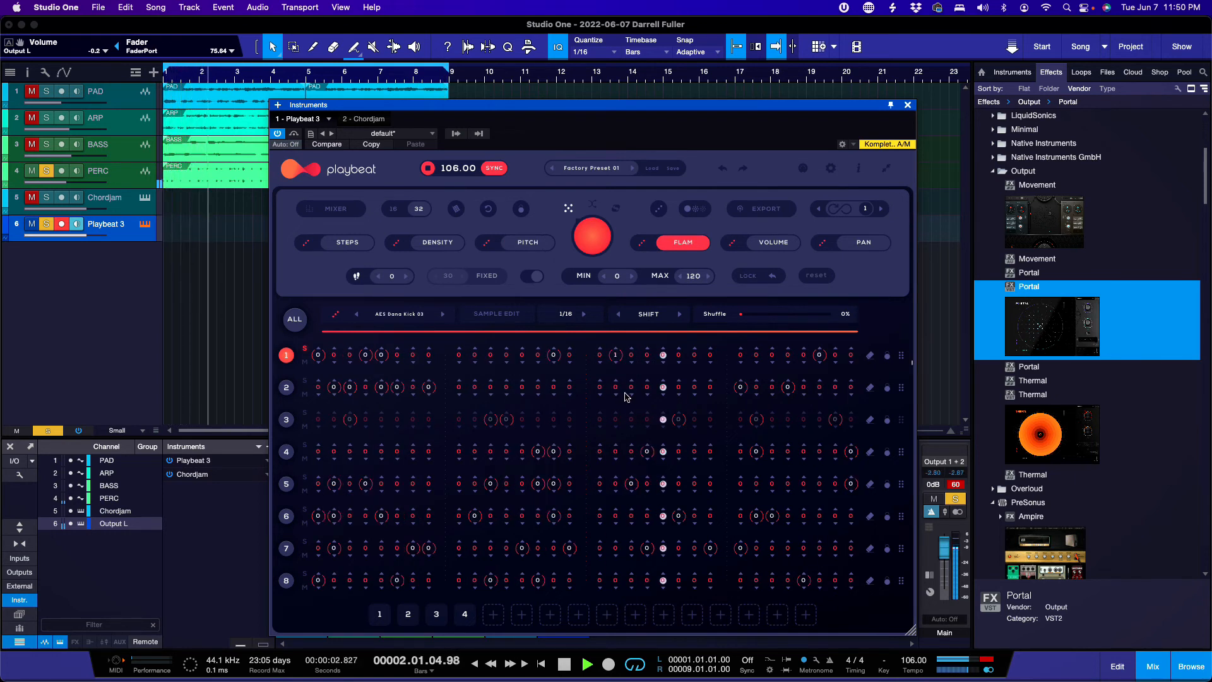
drag(616, 352, 618, 332)
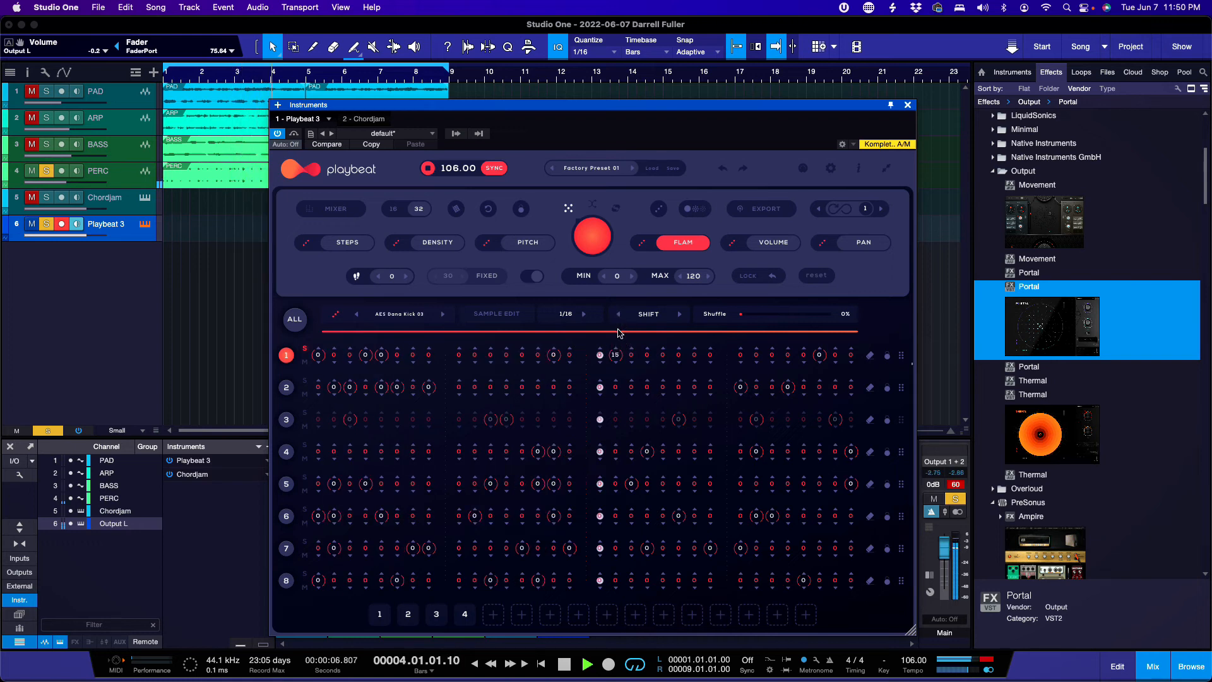
drag(616, 348, 625, 196)
drag(614, 353, 616, 584)
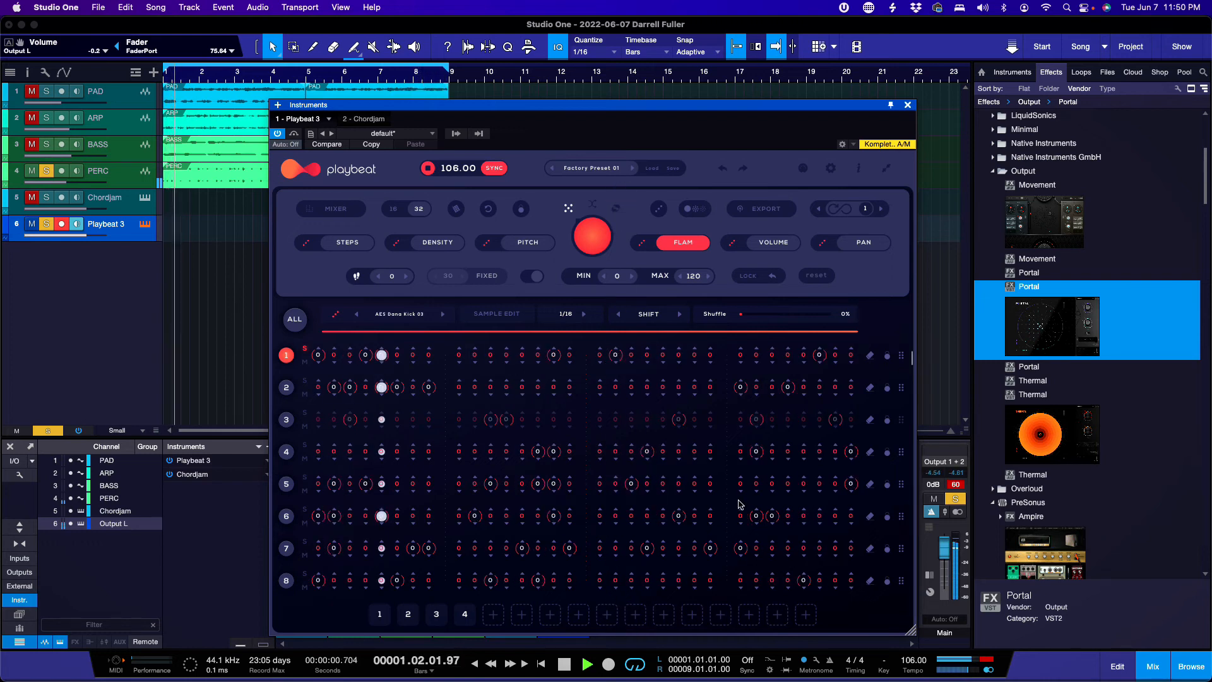
Step: In VOLUME view, raise row 1's first, fifth and two later steps to 127
click(778, 245)
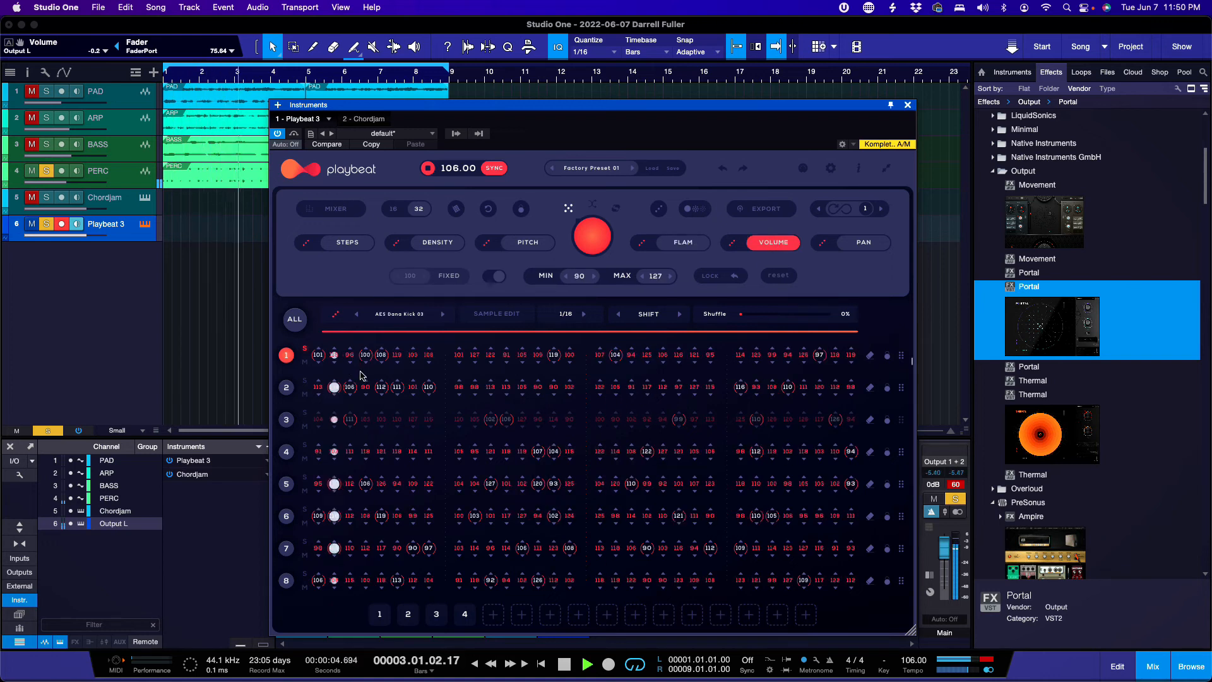
drag(318, 357, 324, 242)
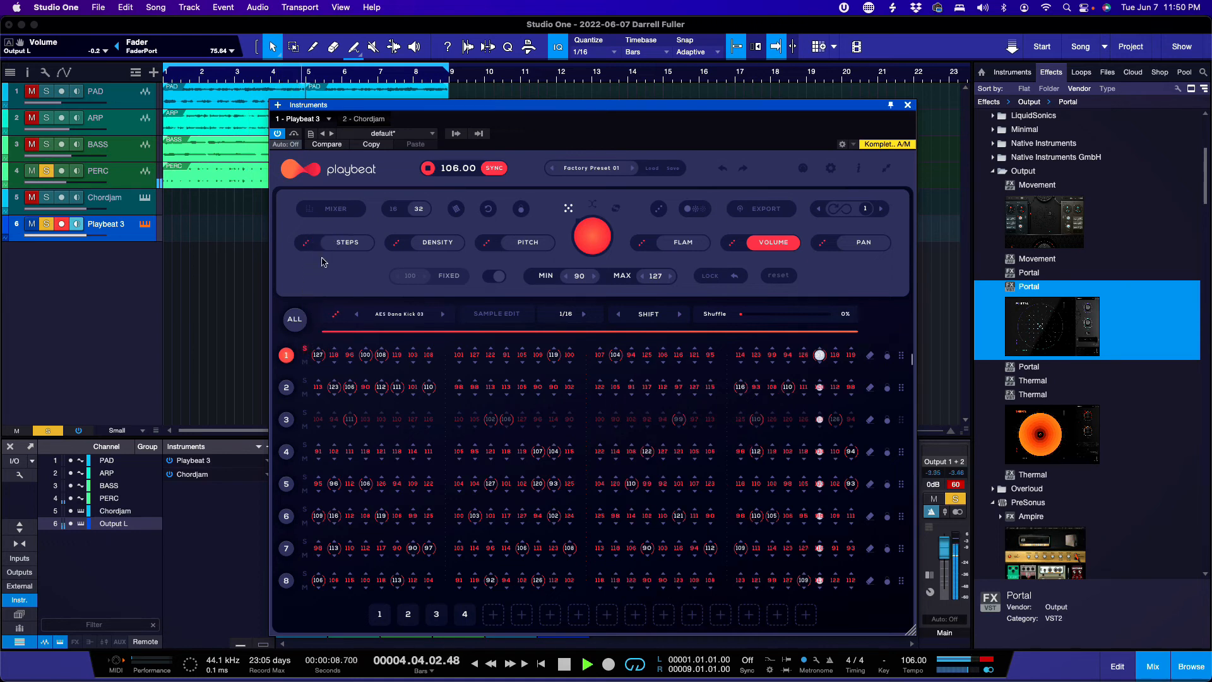
drag(381, 357, 388, 235)
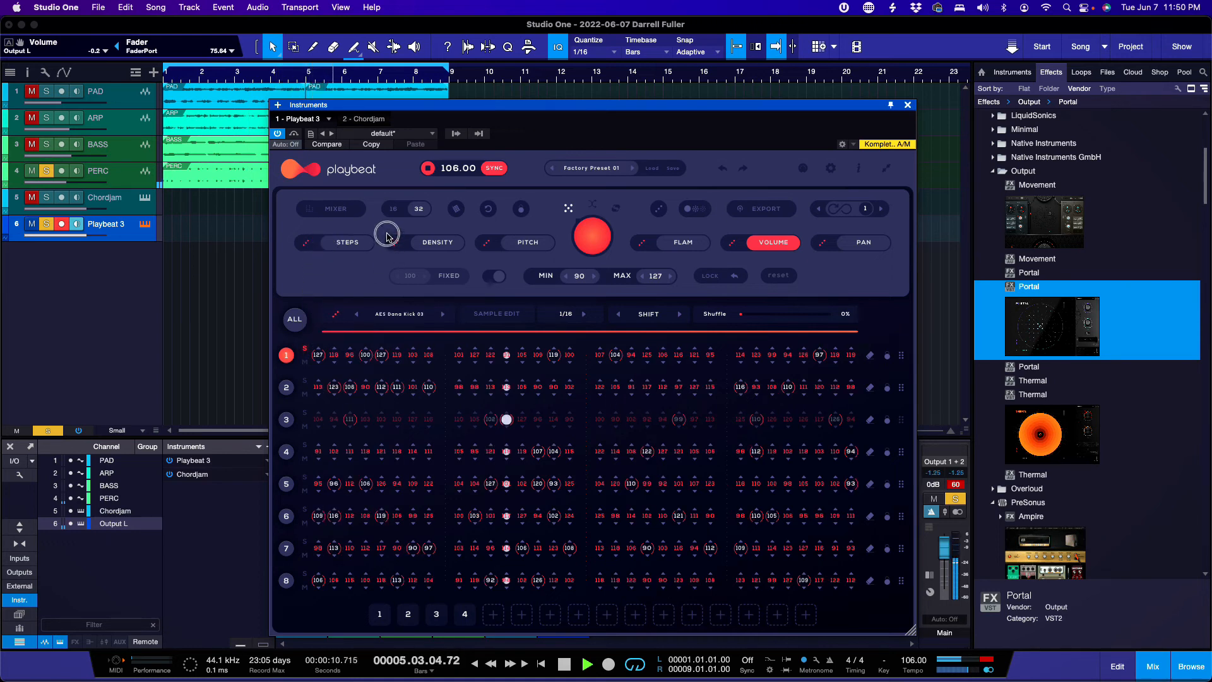
drag(553, 357, 557, 214)
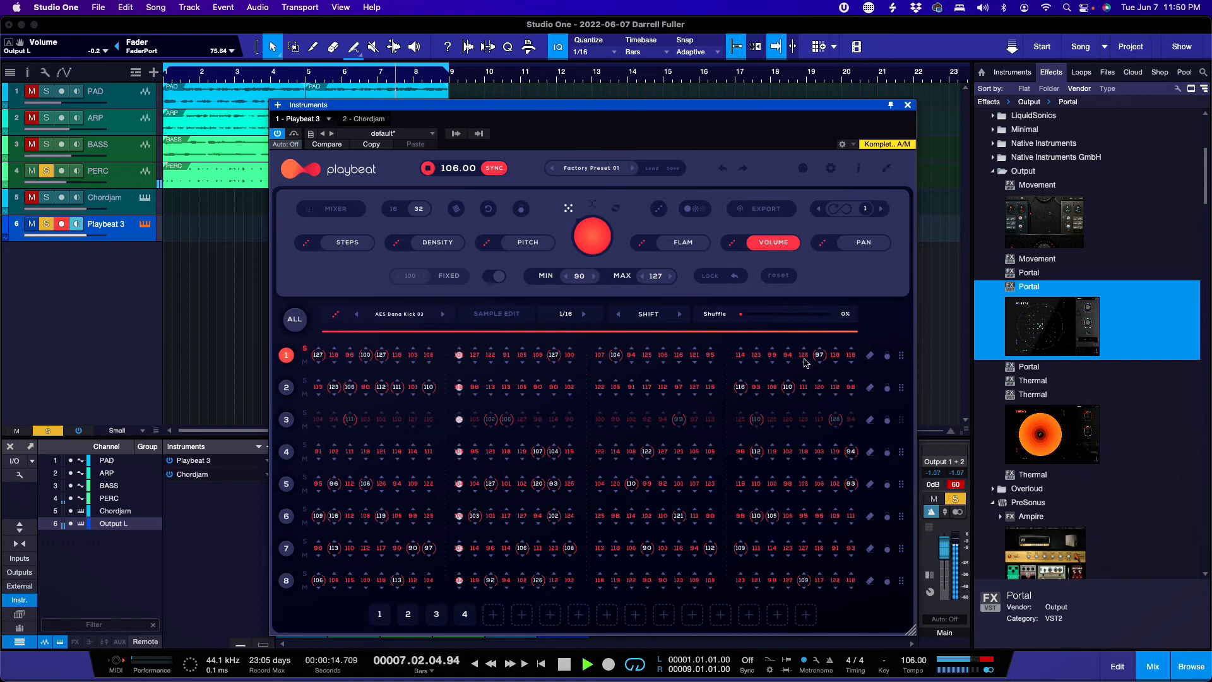
drag(819, 357, 817, 245)
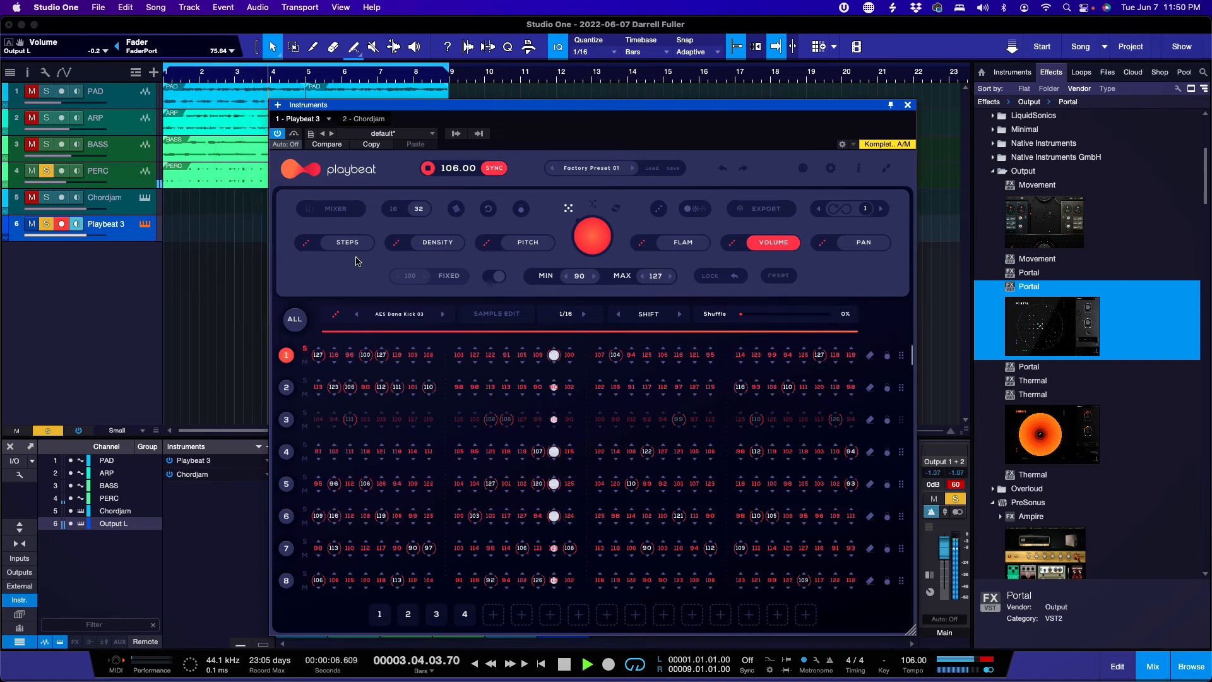
Step: Check the PAN view, return to STEPS, and open then close the Playbeat mixer
click(860, 245)
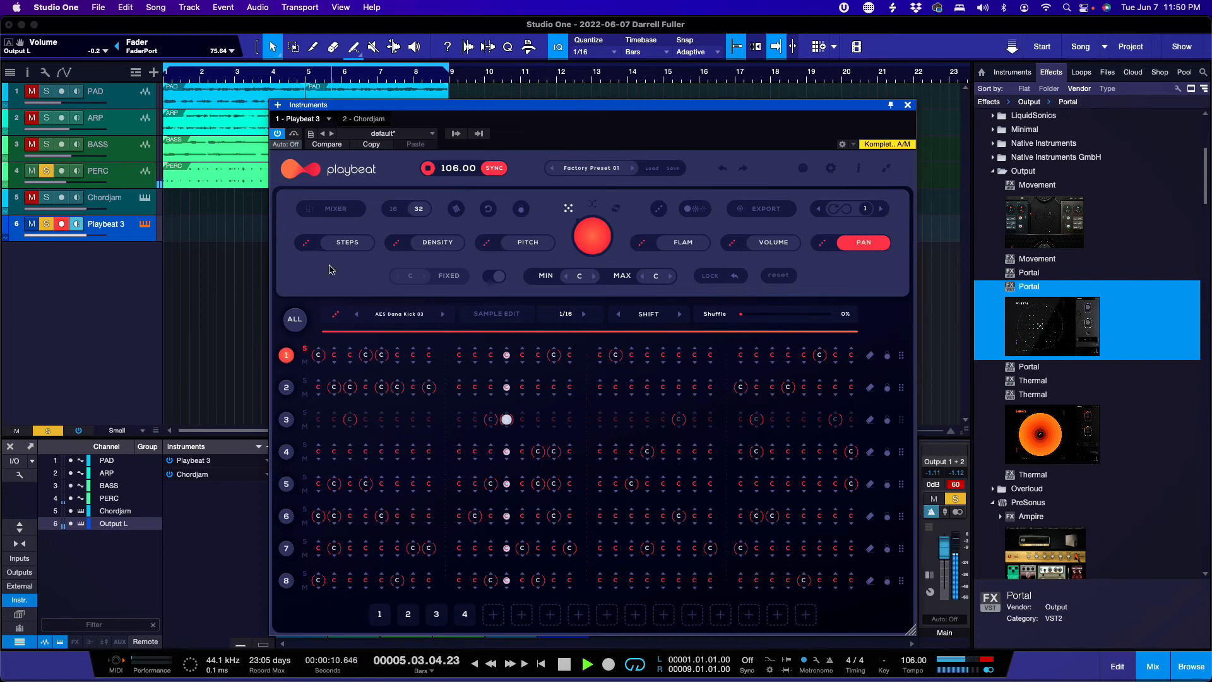
click(347, 244)
click(337, 211)
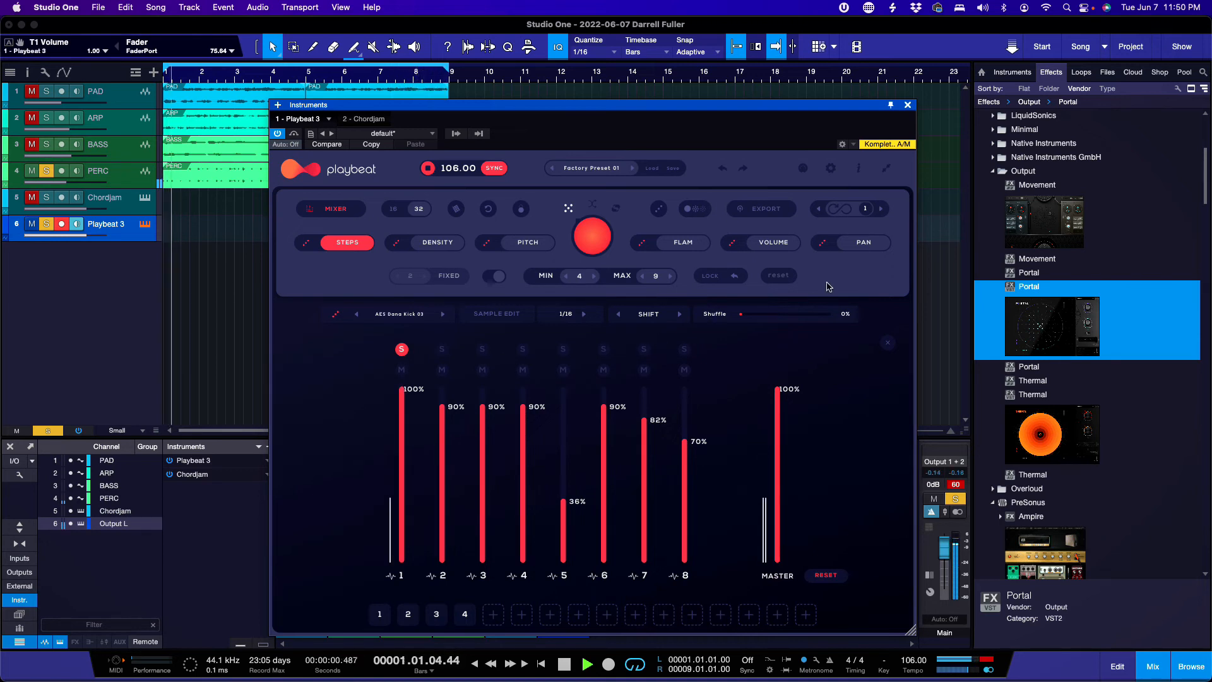
click(336, 209)
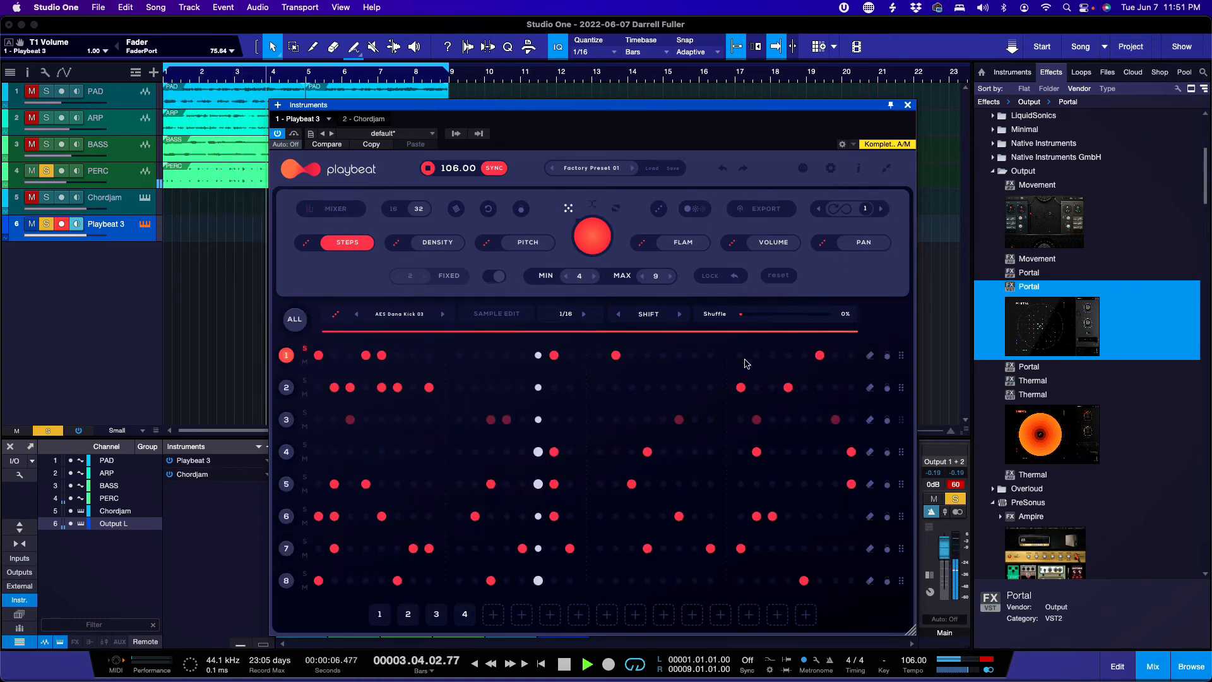
Step: Select row 2 and toggle solo on rows 2 and 5
click(885, 356)
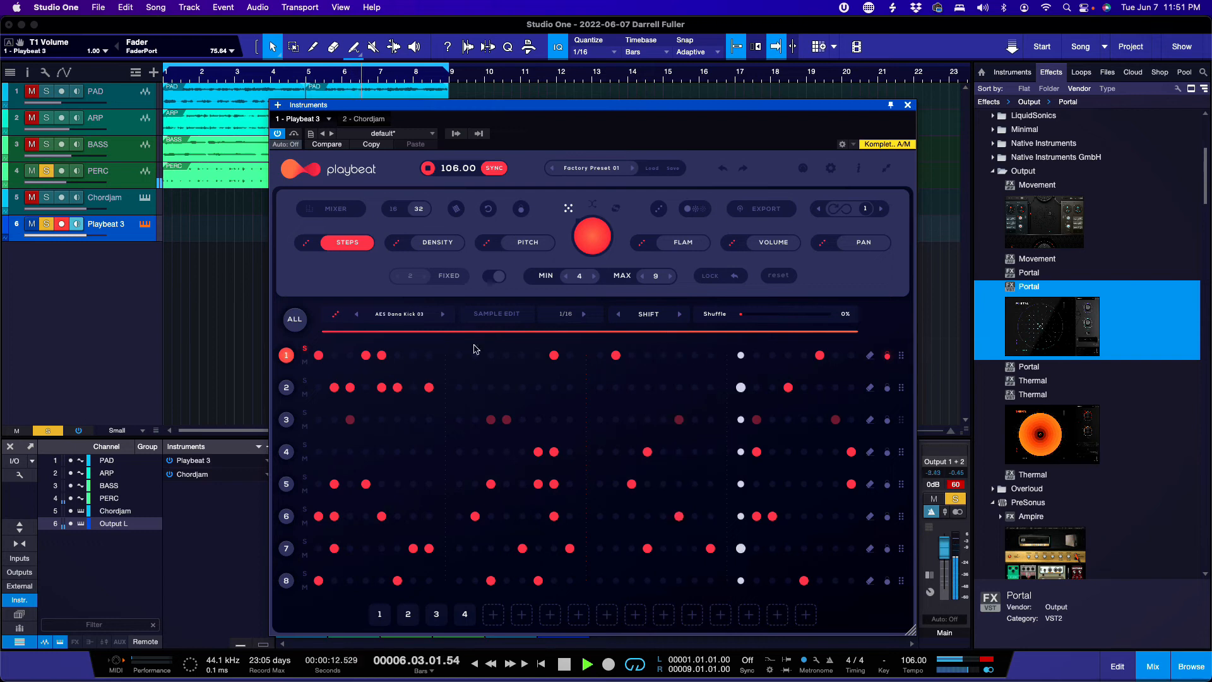
click(287, 391)
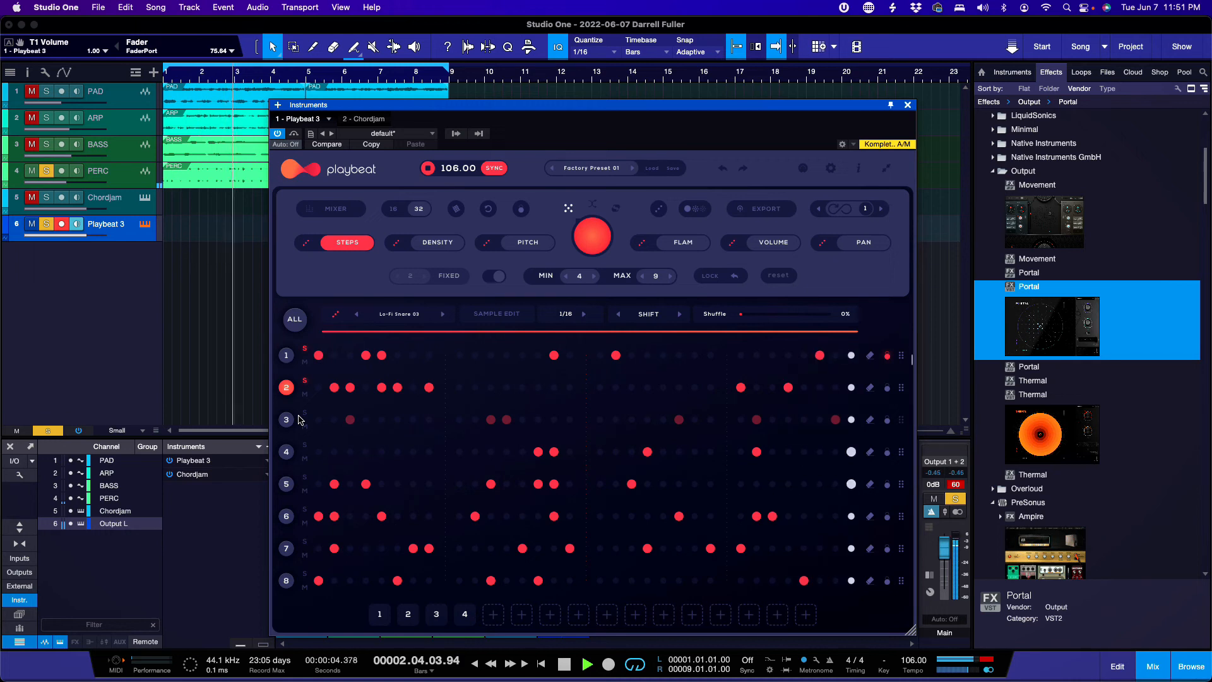
click(305, 382)
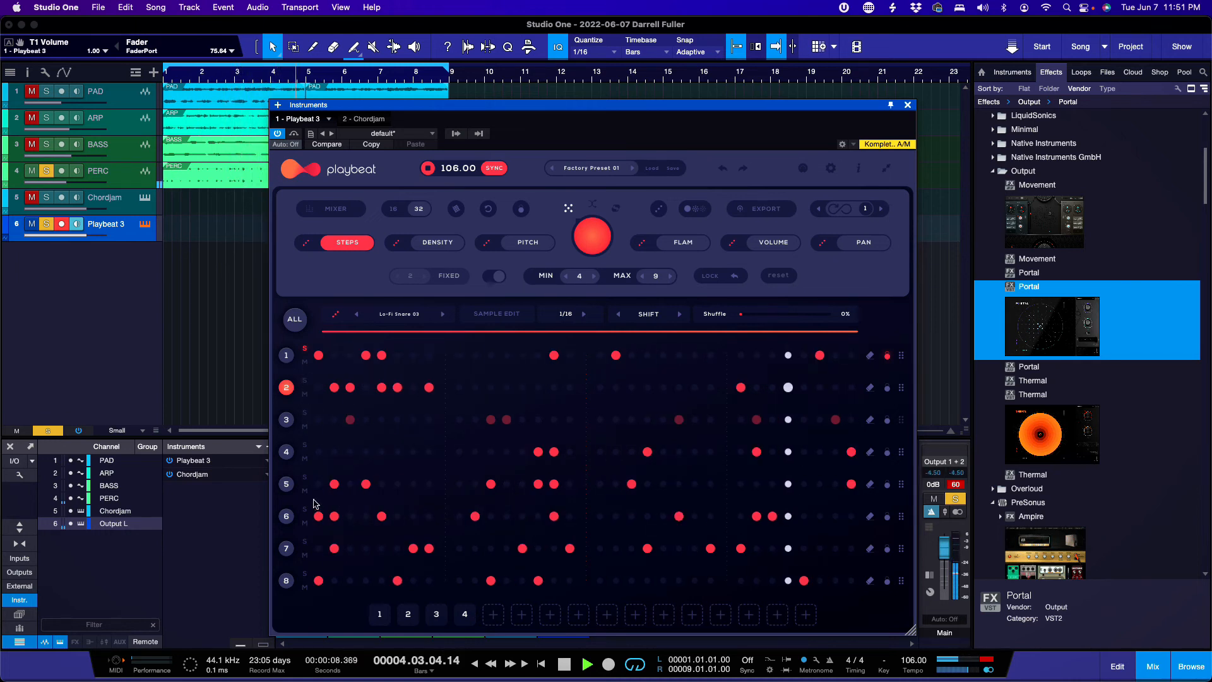
click(305, 480)
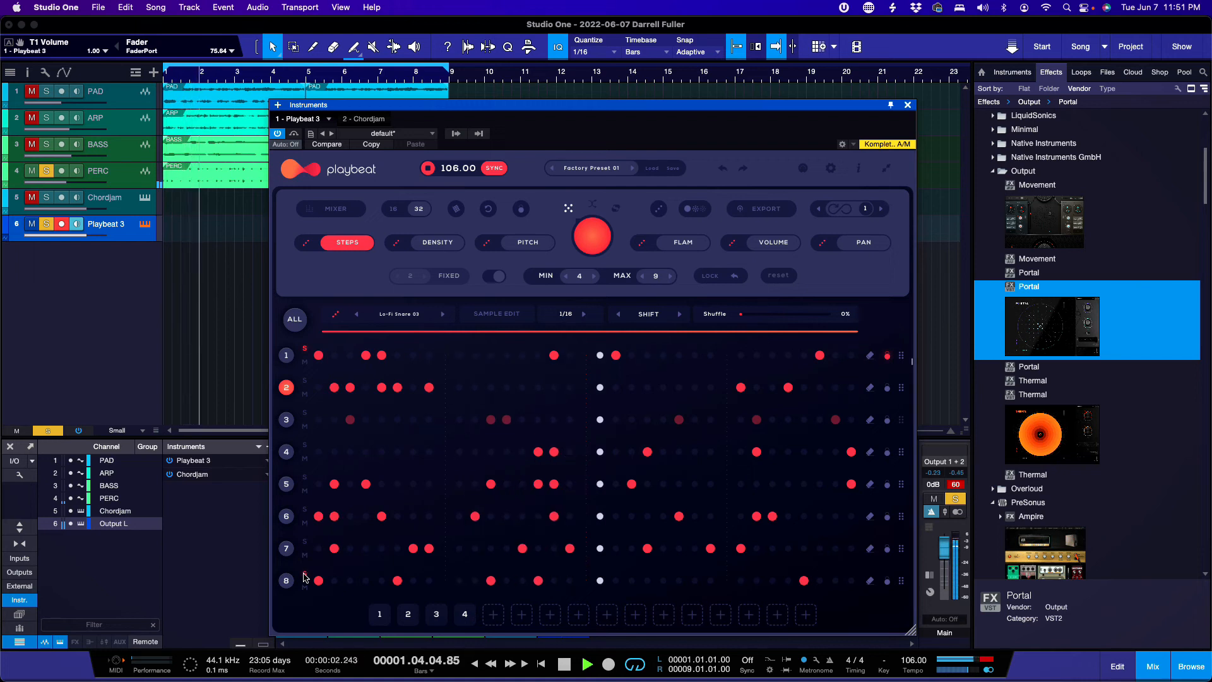
Step: Audition rows 8 down to 3, then solo row 2's Lo-Fi Snare 03
click(284, 581)
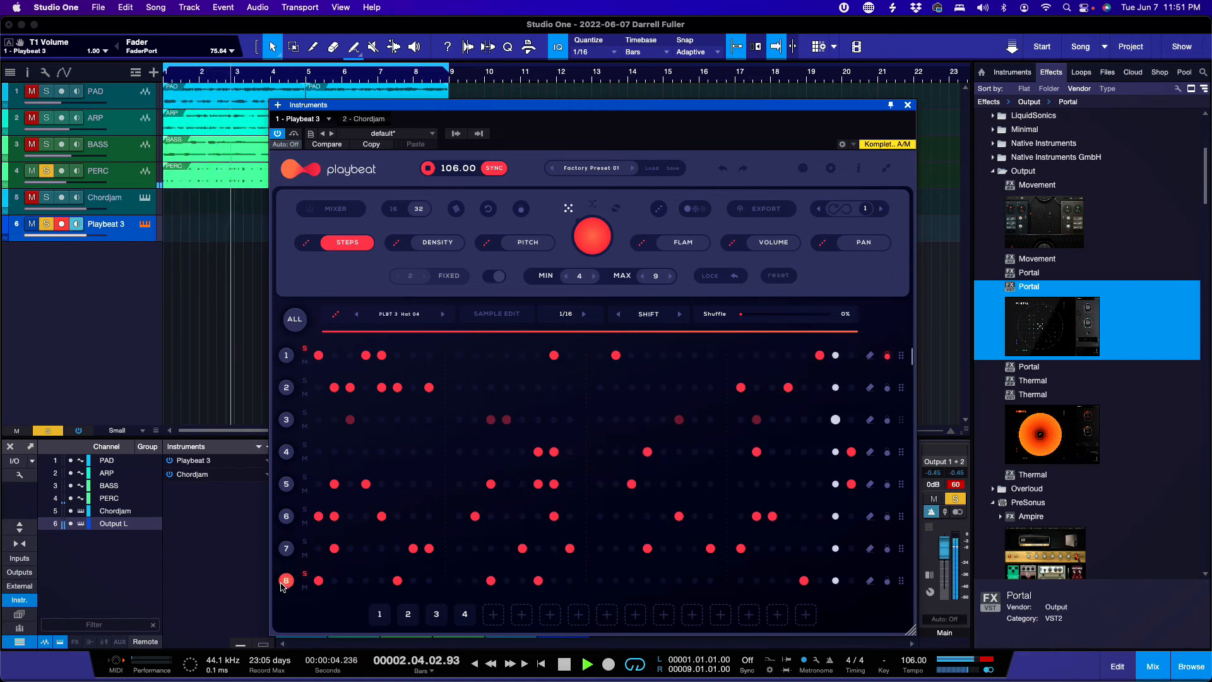
click(286, 548)
click(286, 515)
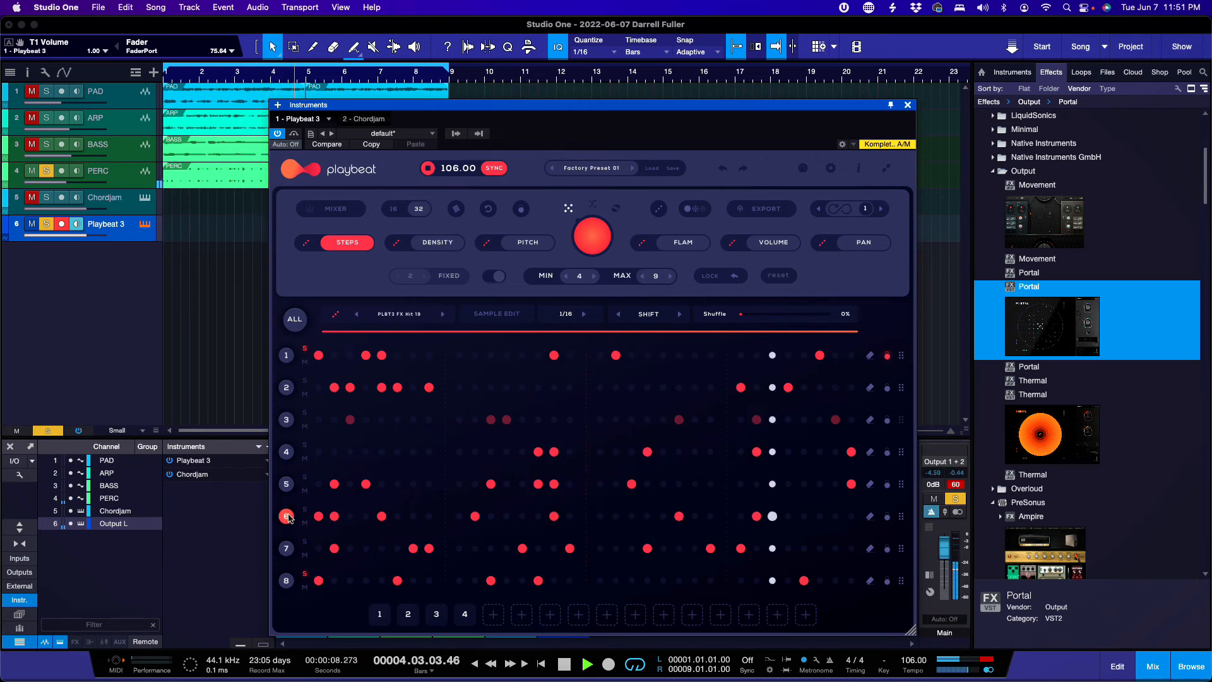
click(286, 484)
click(287, 452)
click(287, 420)
click(287, 388)
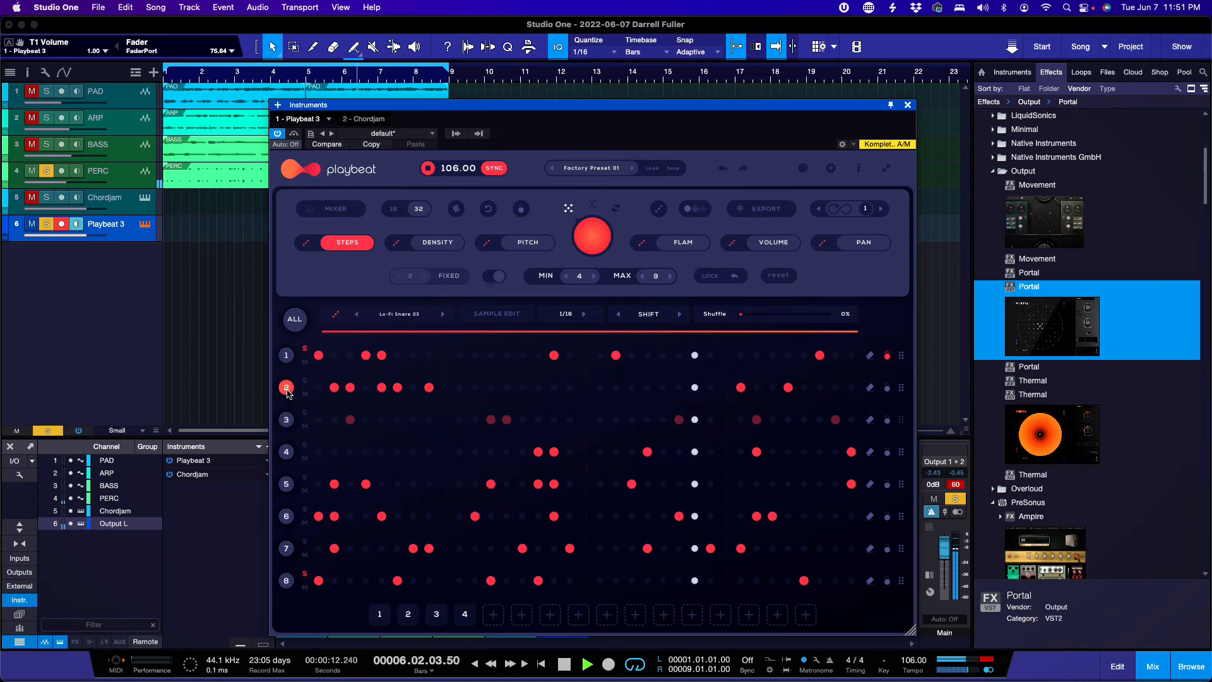
click(304, 381)
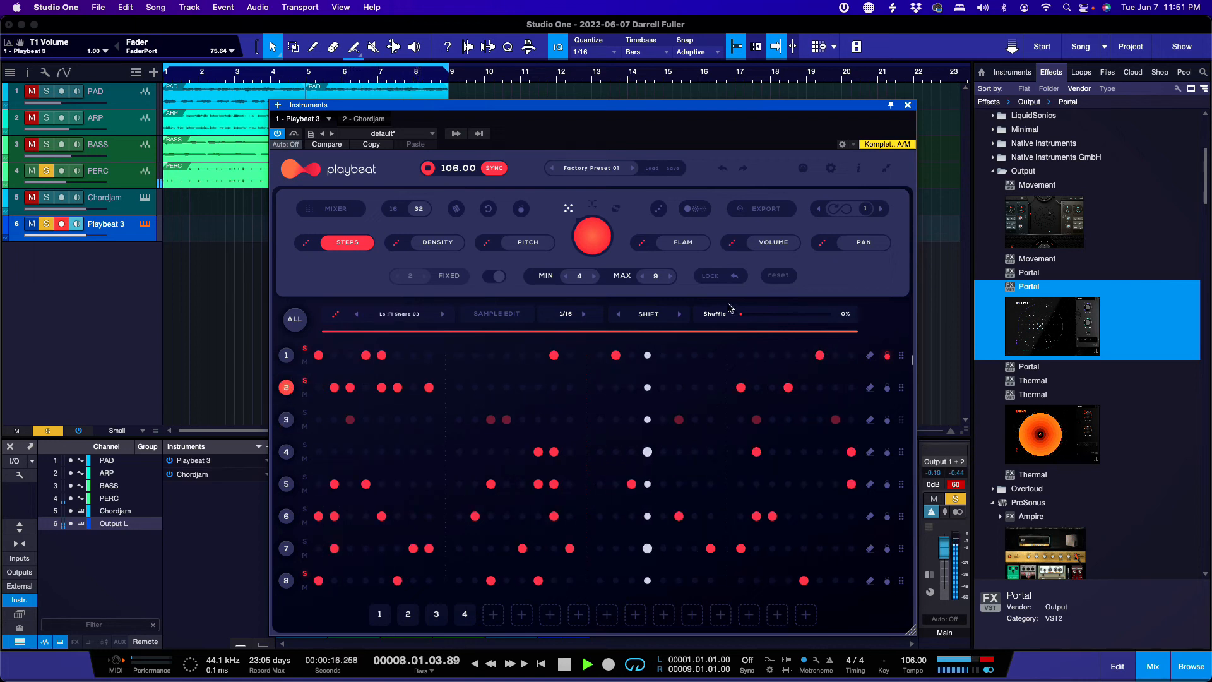
Step: Step pad 2 through the Morph Snares to PLBT 3 Snare 01, then open its audio-file loader
click(653, 168)
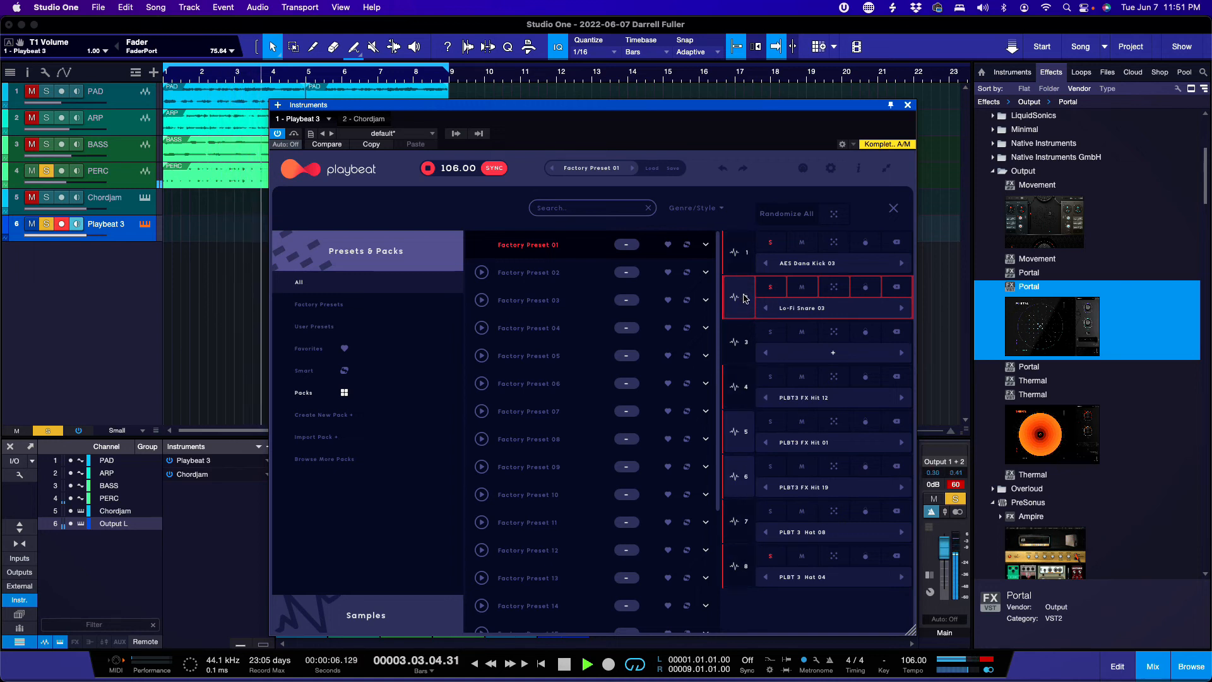
click(900, 309)
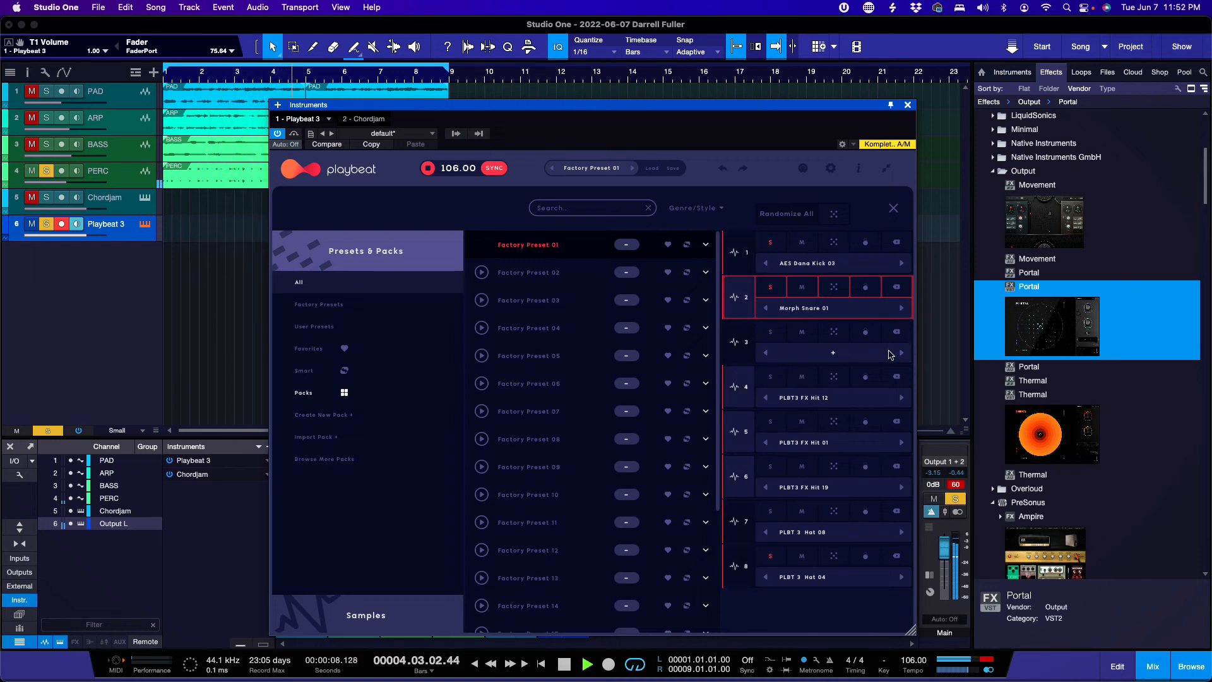
click(901, 309)
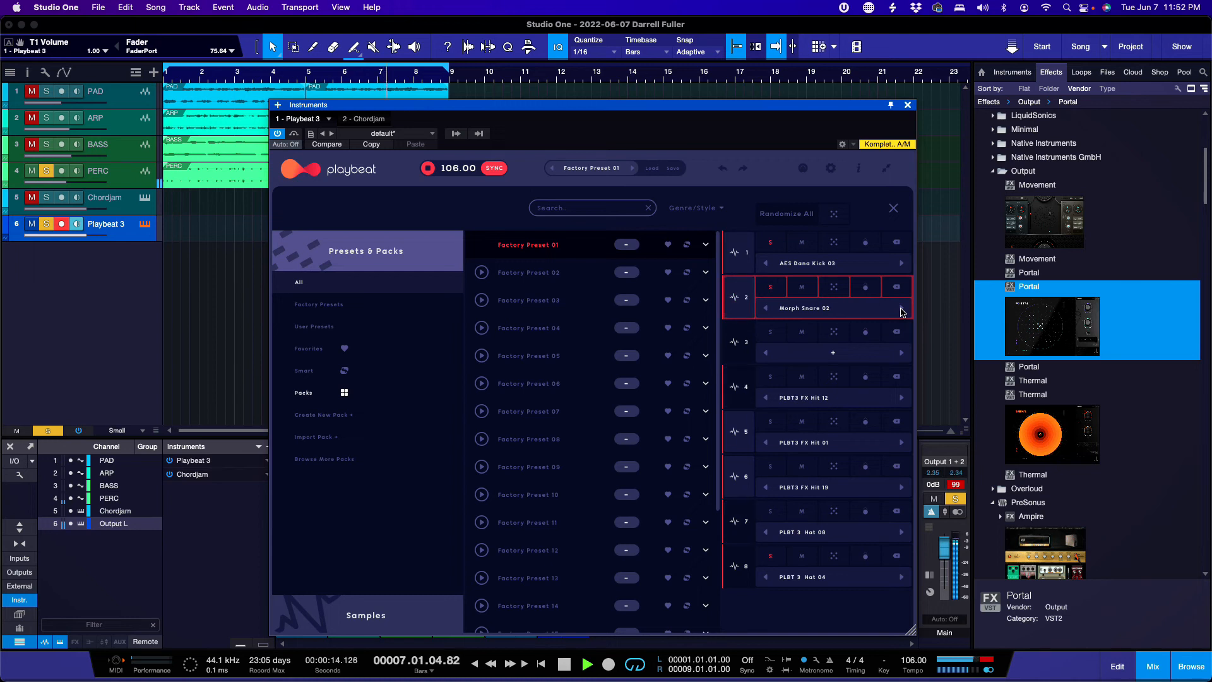
click(900, 309)
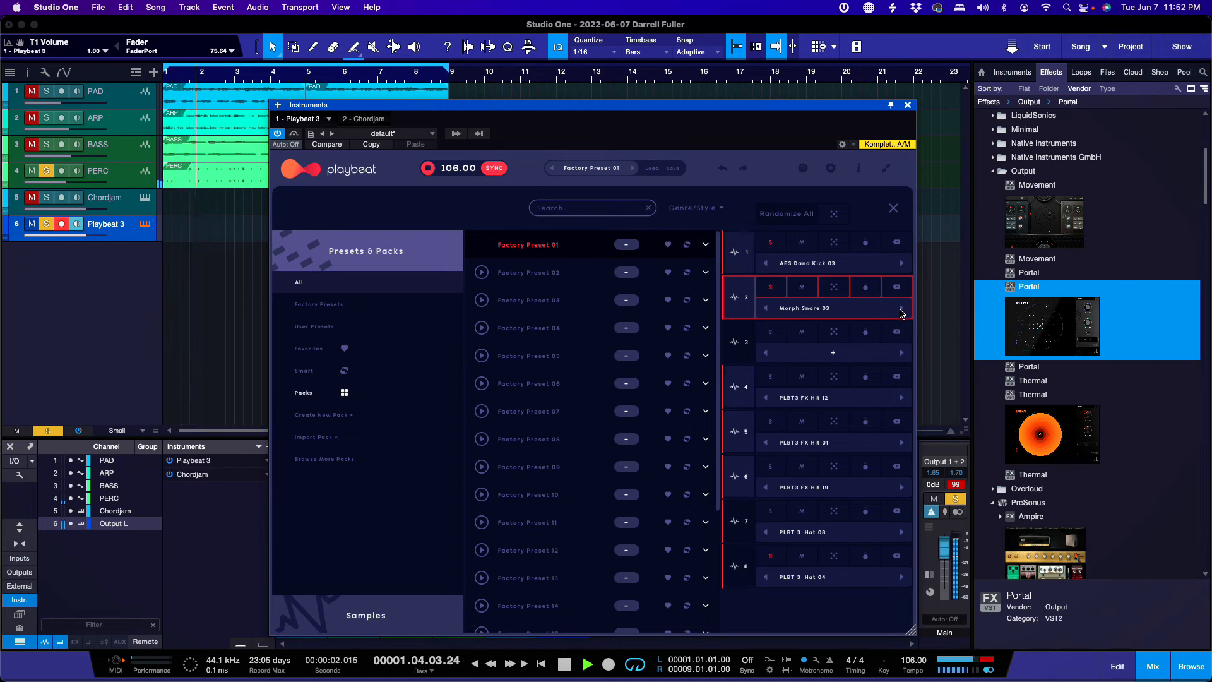
click(900, 310)
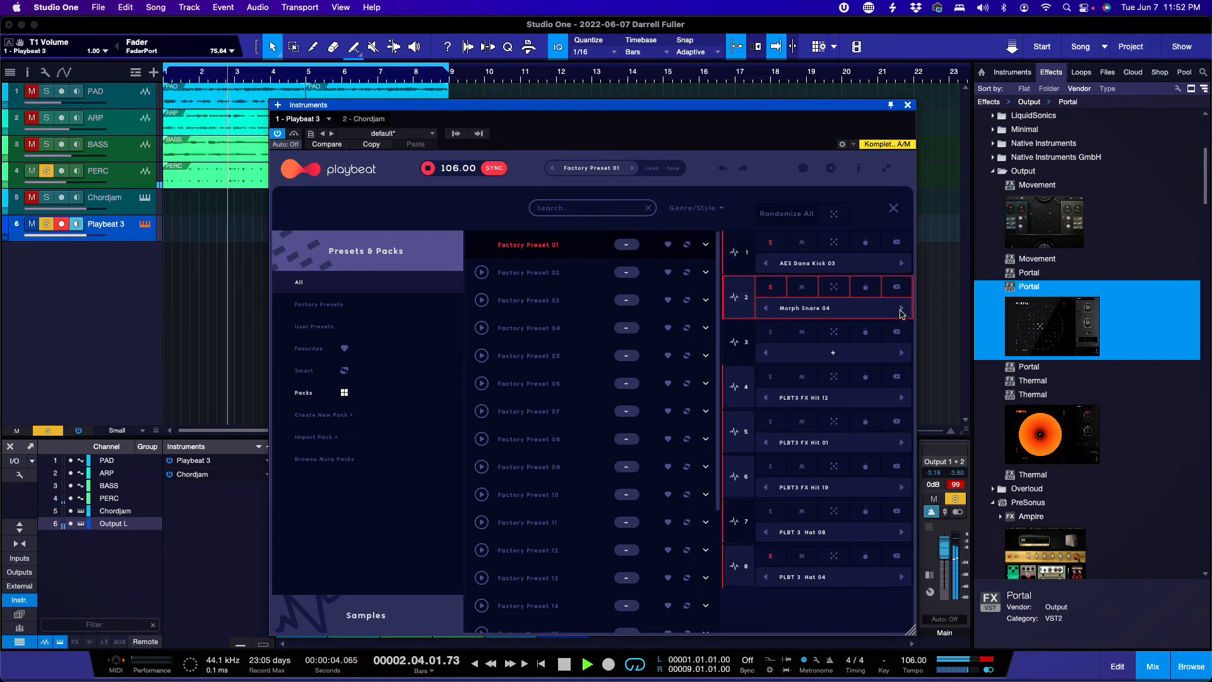
click(900, 309)
click(900, 310)
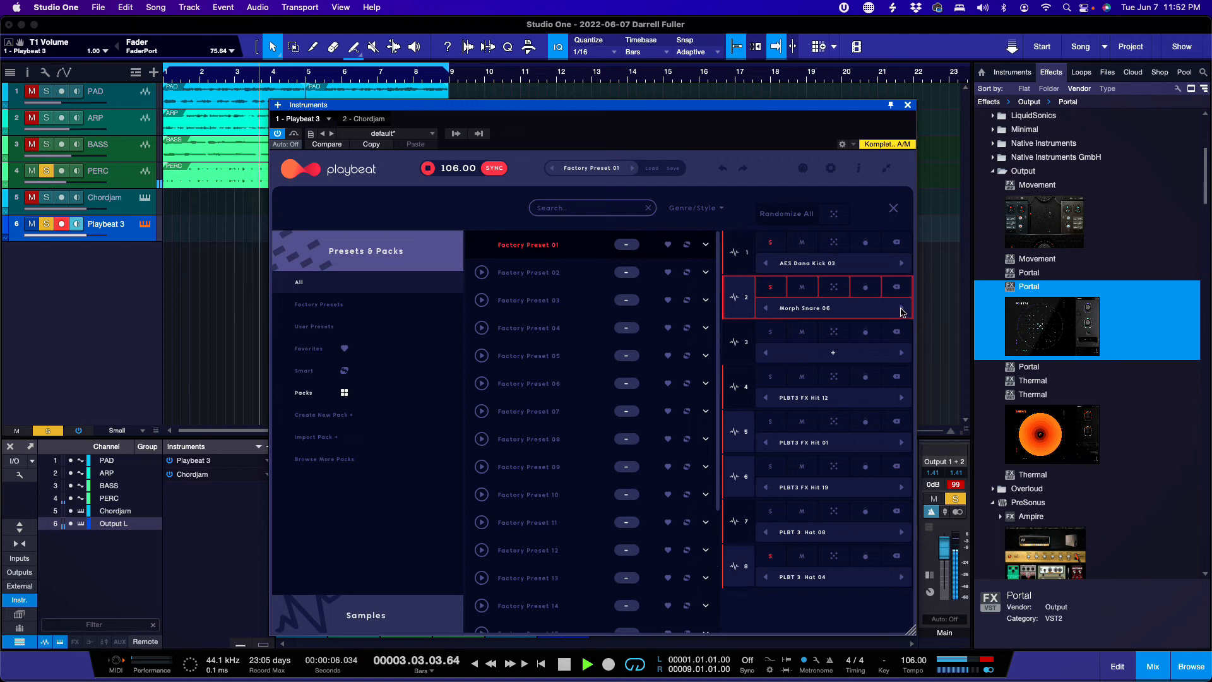
click(901, 309)
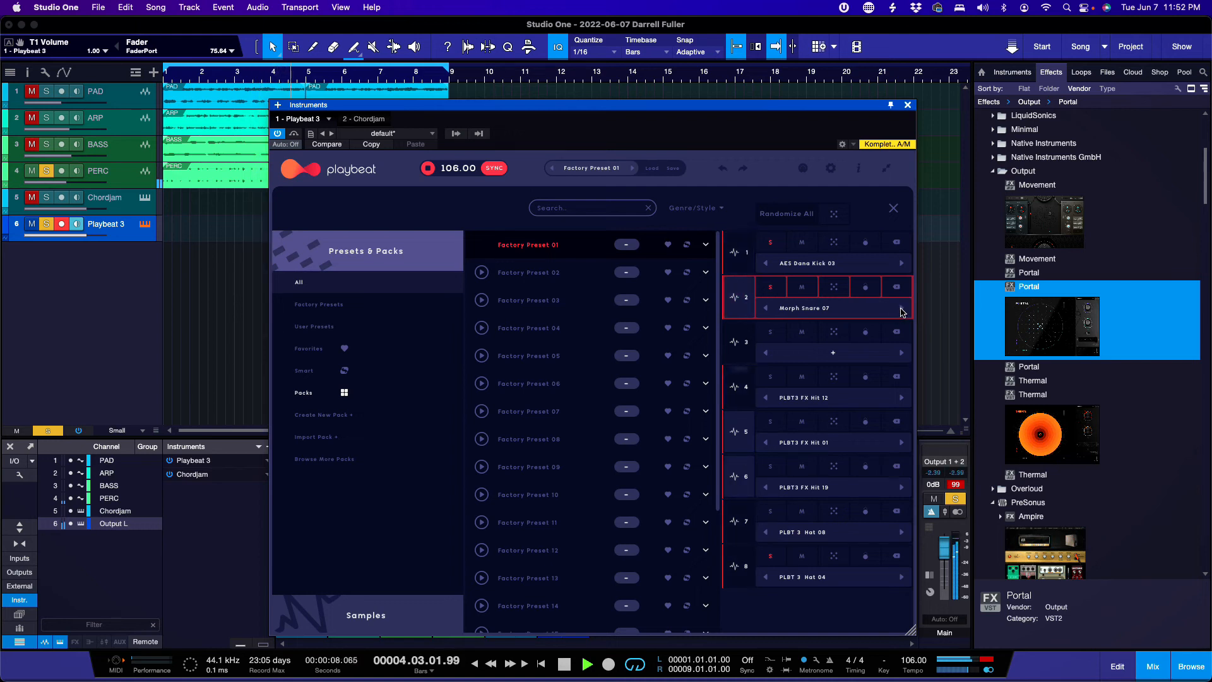
click(901, 310)
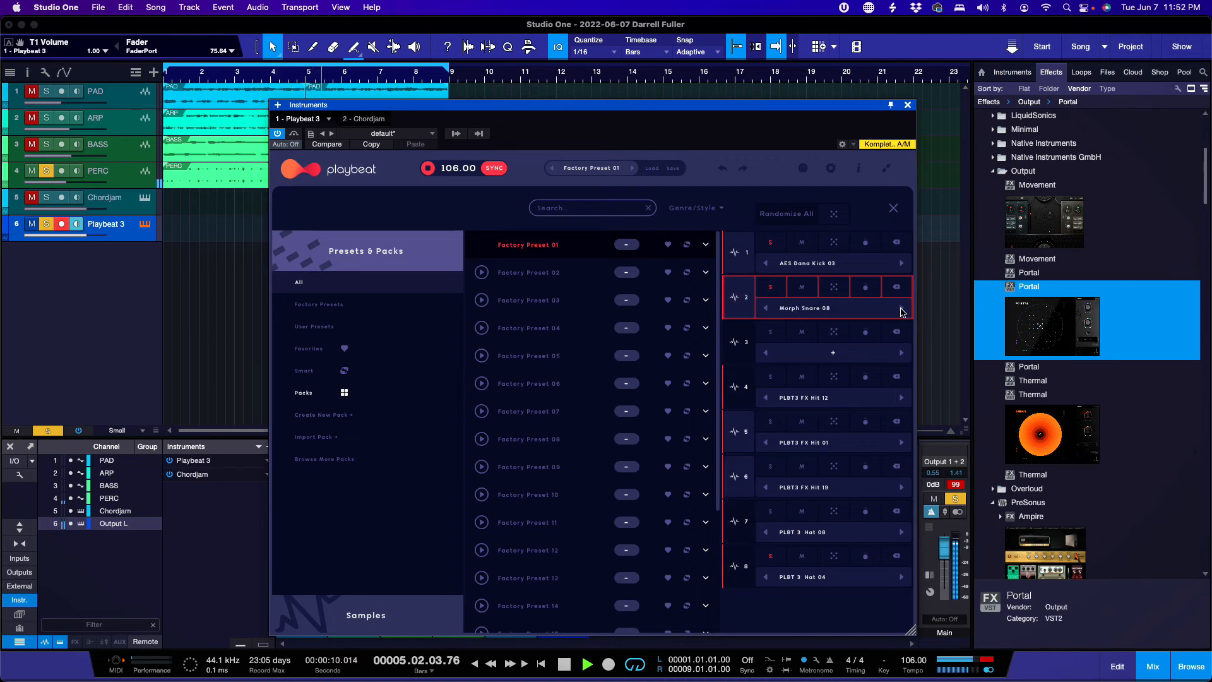
click(901, 309)
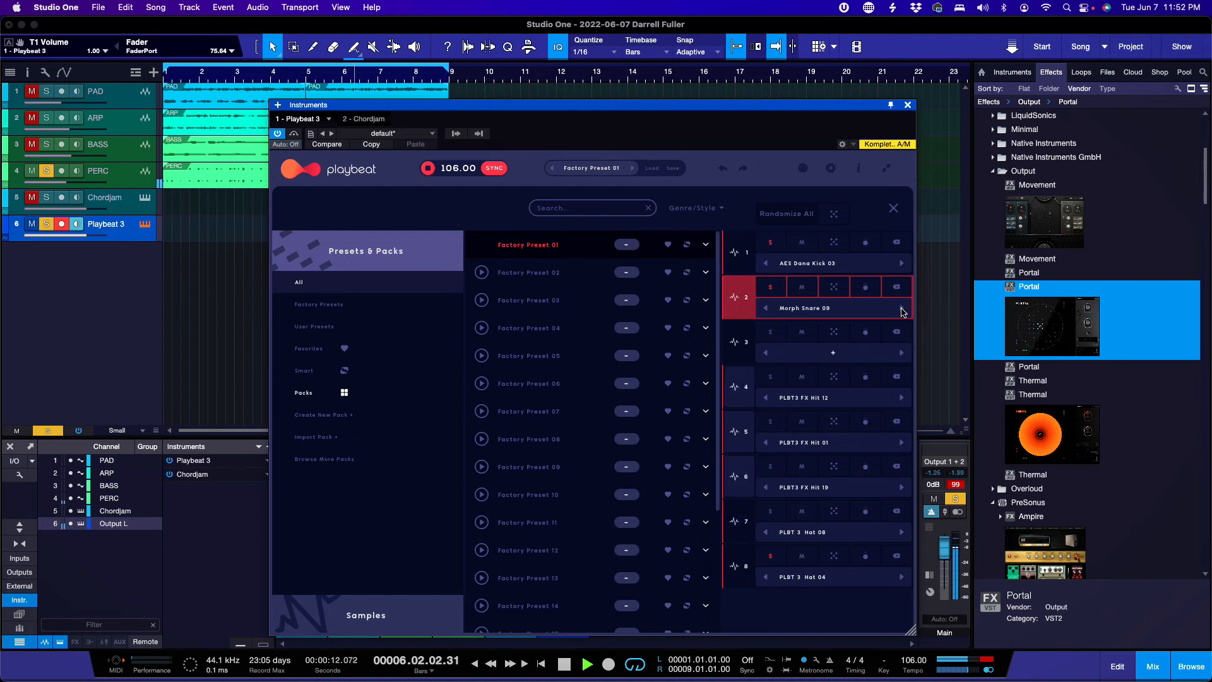
click(900, 309)
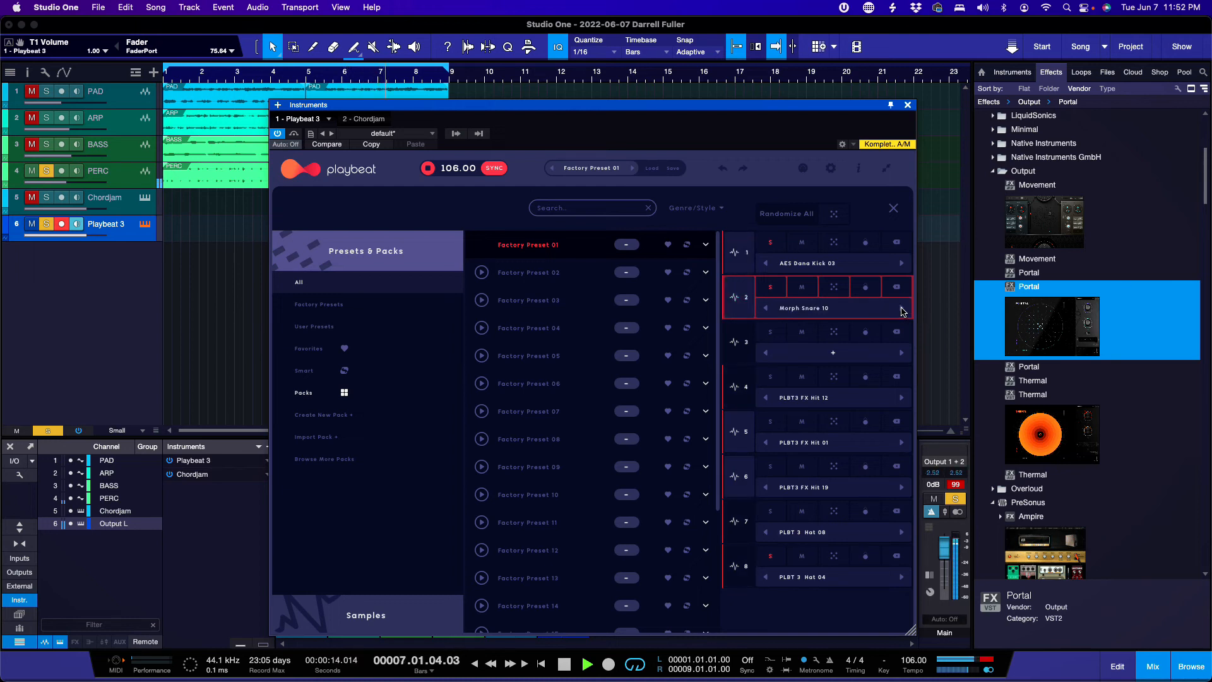
click(900, 309)
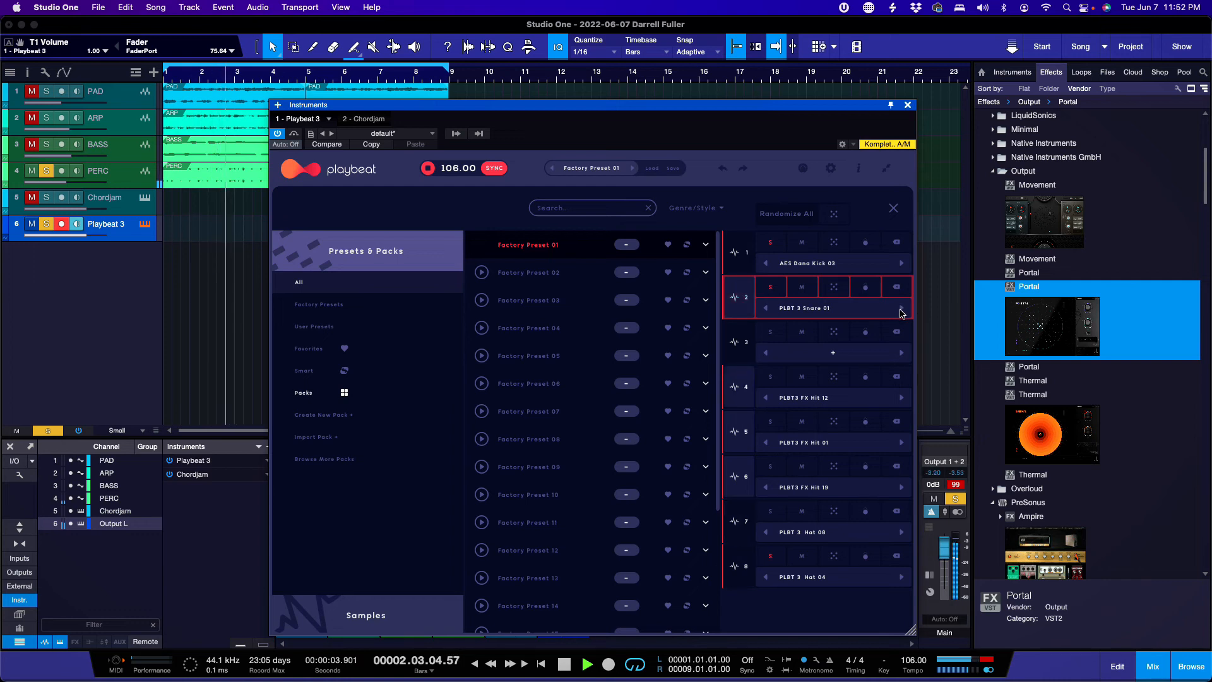
click(810, 309)
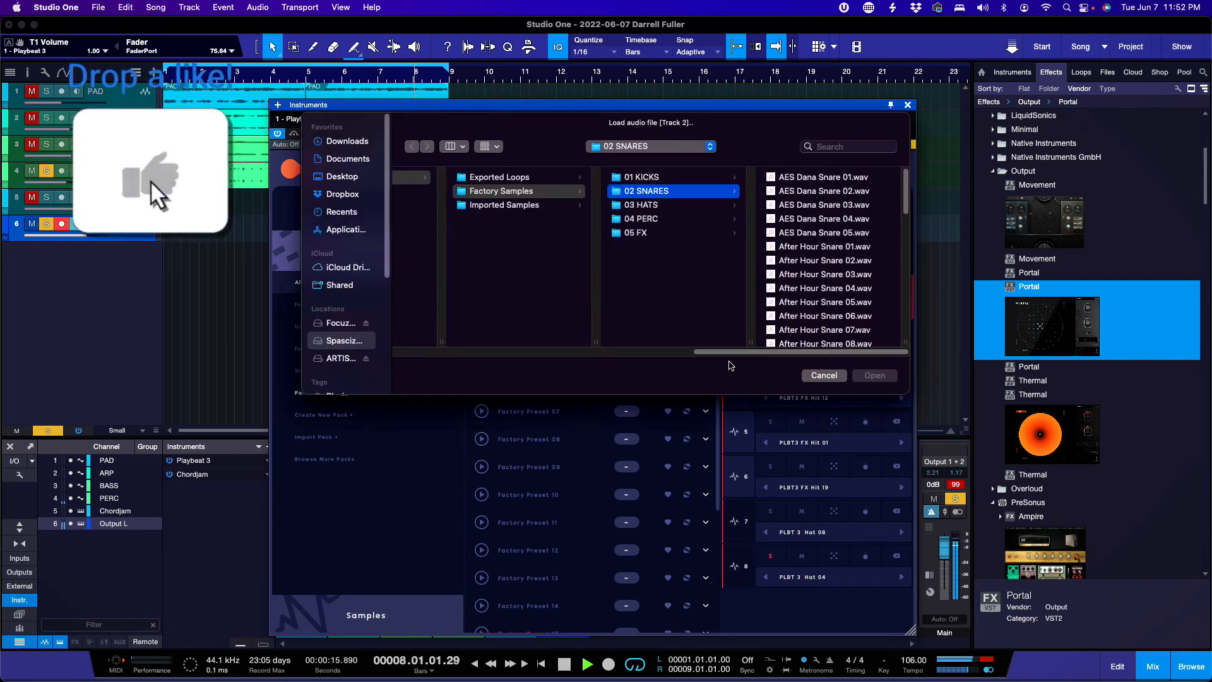
Step: Browse the sample drive to SOUNDS.COM FOLDER > Sacred Futures > Drums > Snare
click(346, 327)
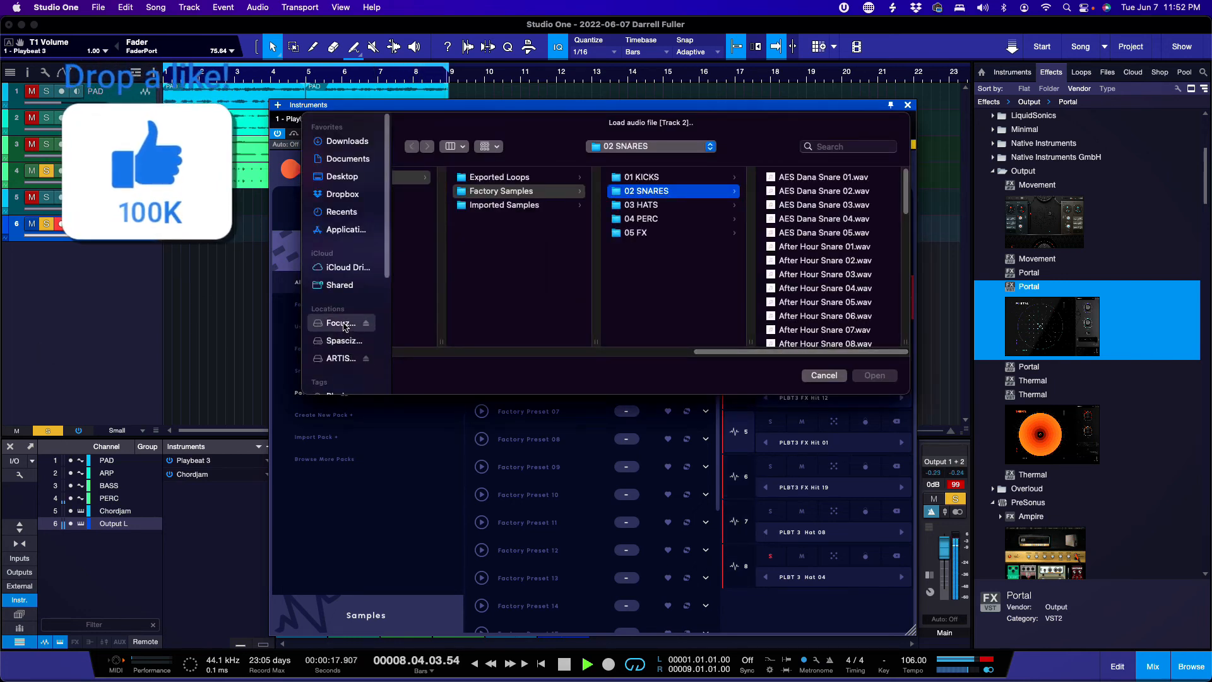
scroll(474, 290, down, 5)
scroll(474, 290, down, 3)
click(470, 302)
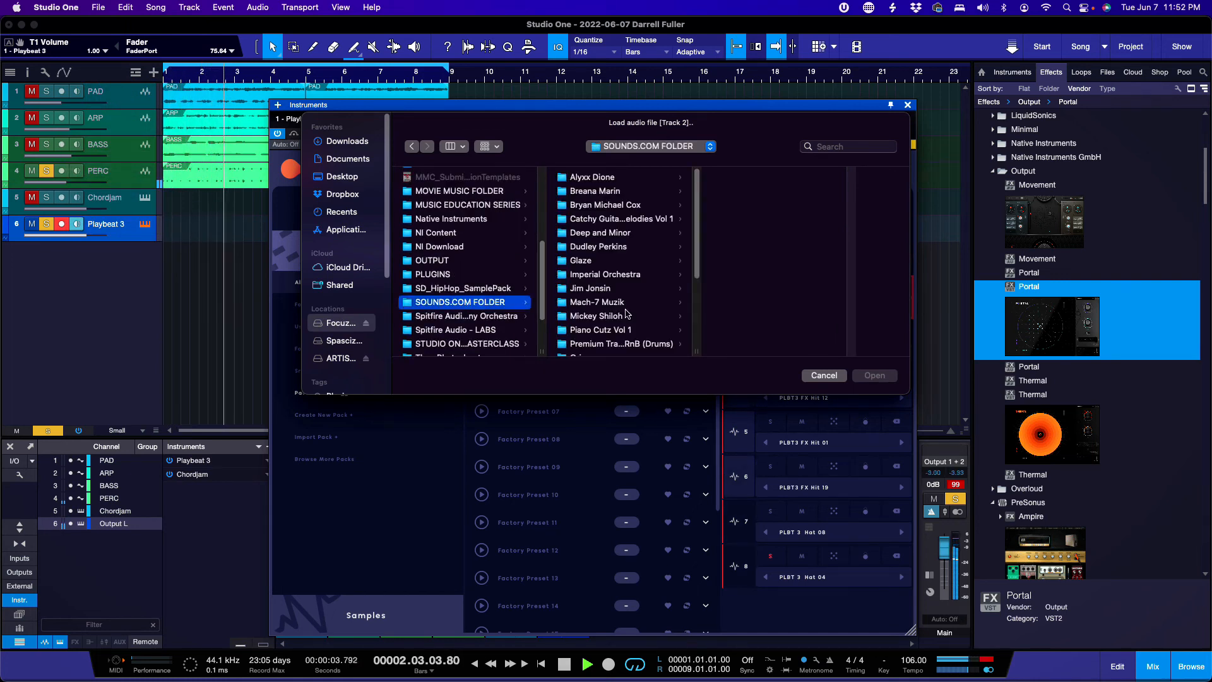
scroll(627, 313, down, 5)
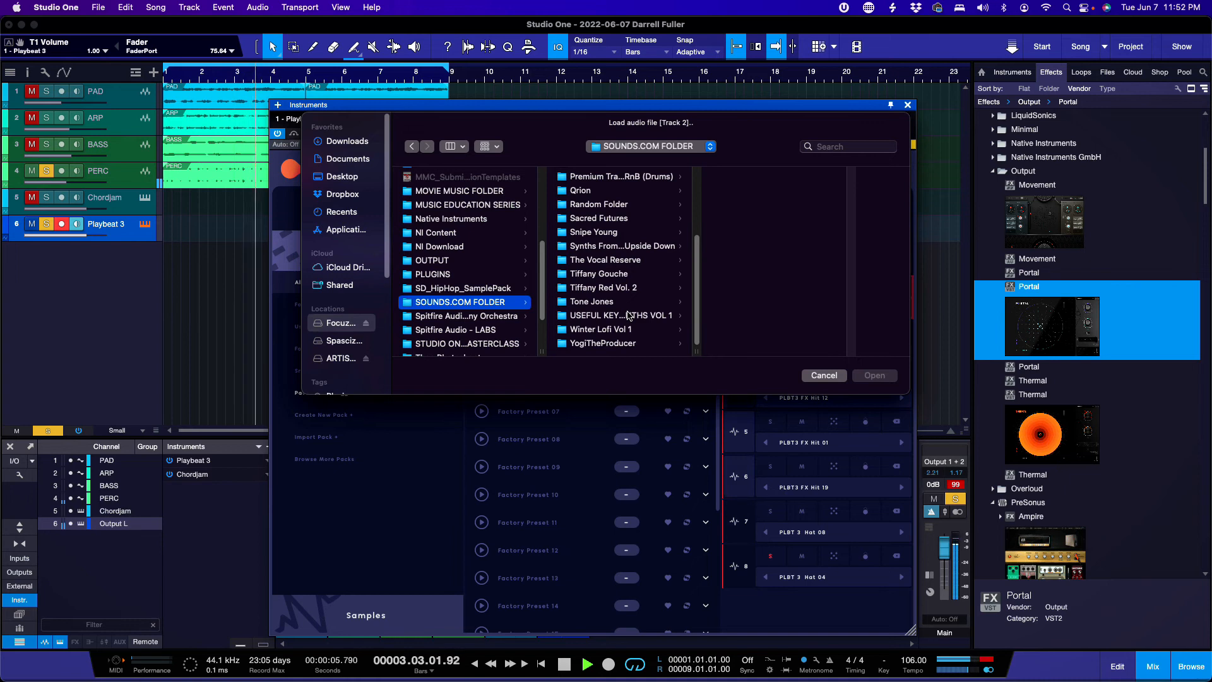
scroll(628, 314, up, 3)
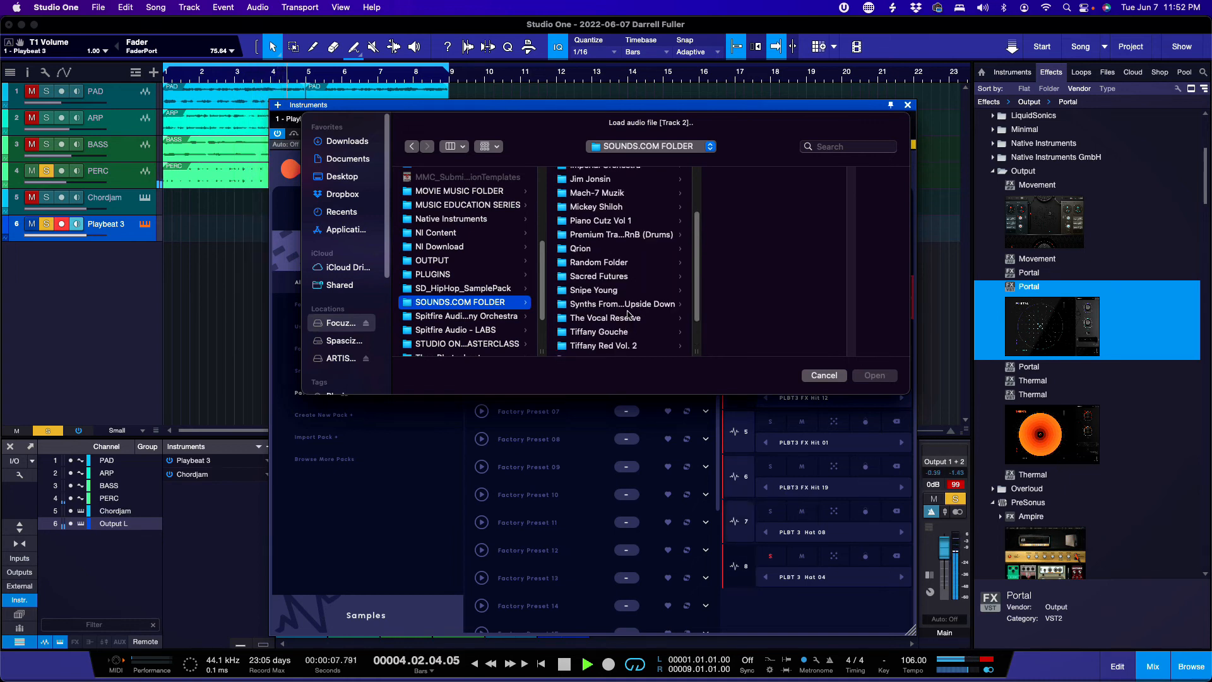
click(627, 278)
click(762, 180)
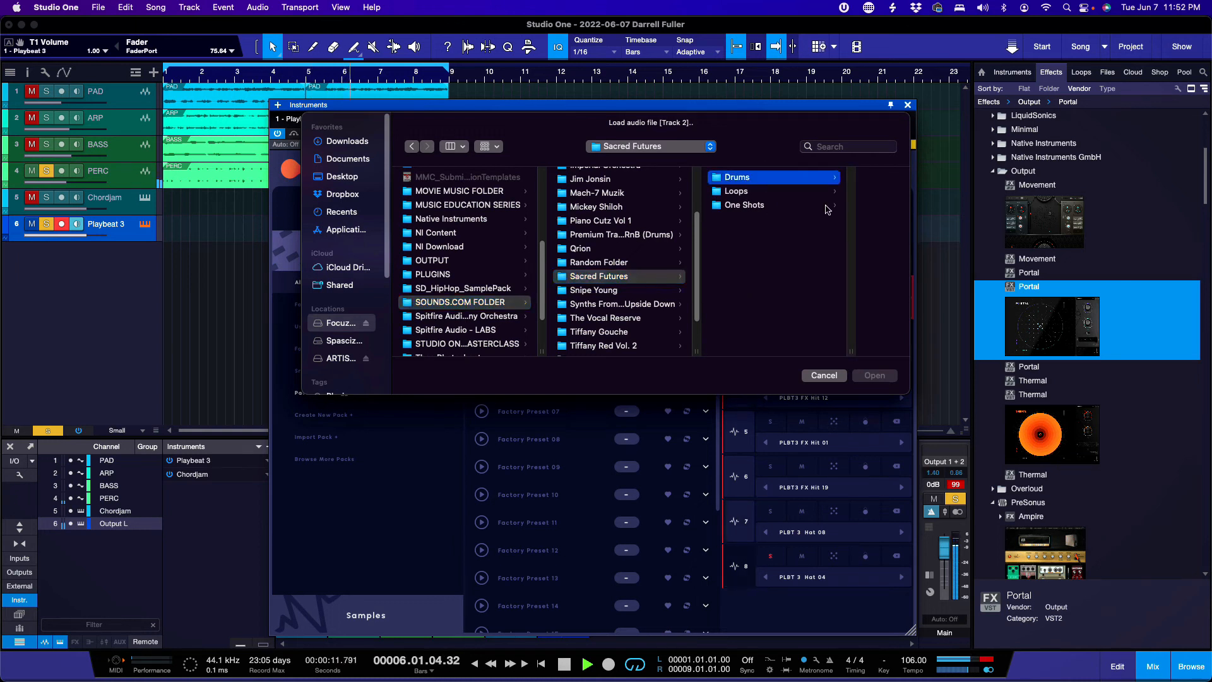
click(798, 261)
Step: Audition Snare Rosary 1.wav, load it into slot 2, and close Presets & Packs
click(798, 262)
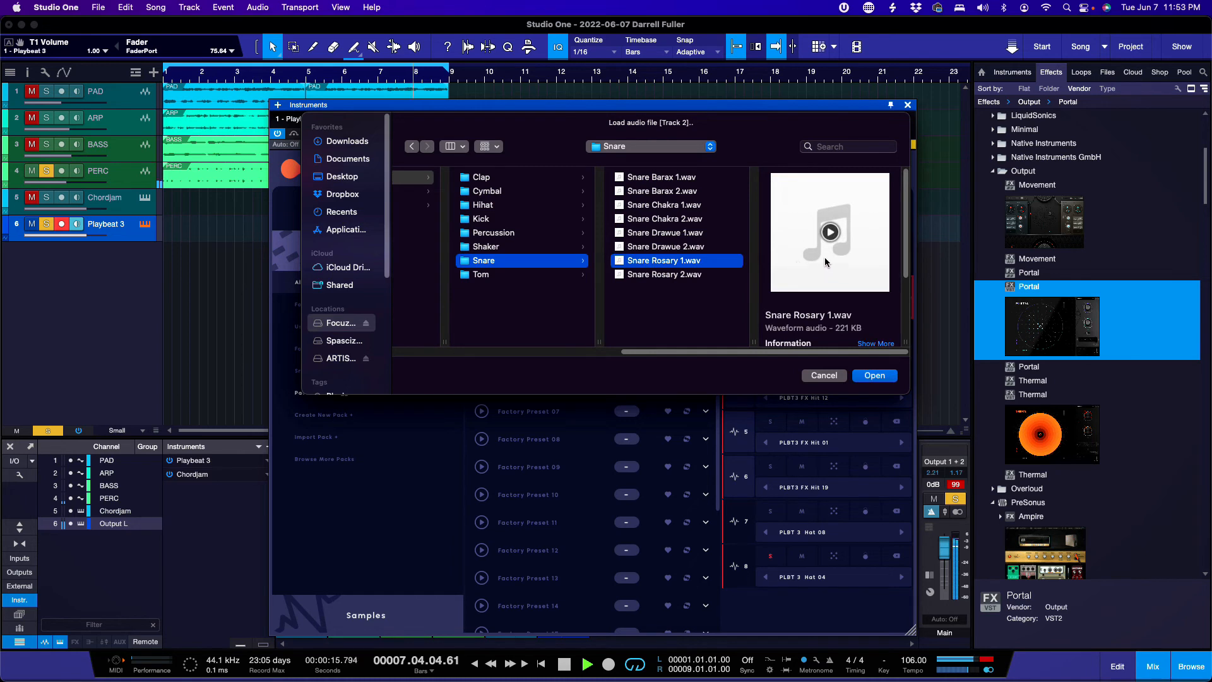
click(831, 234)
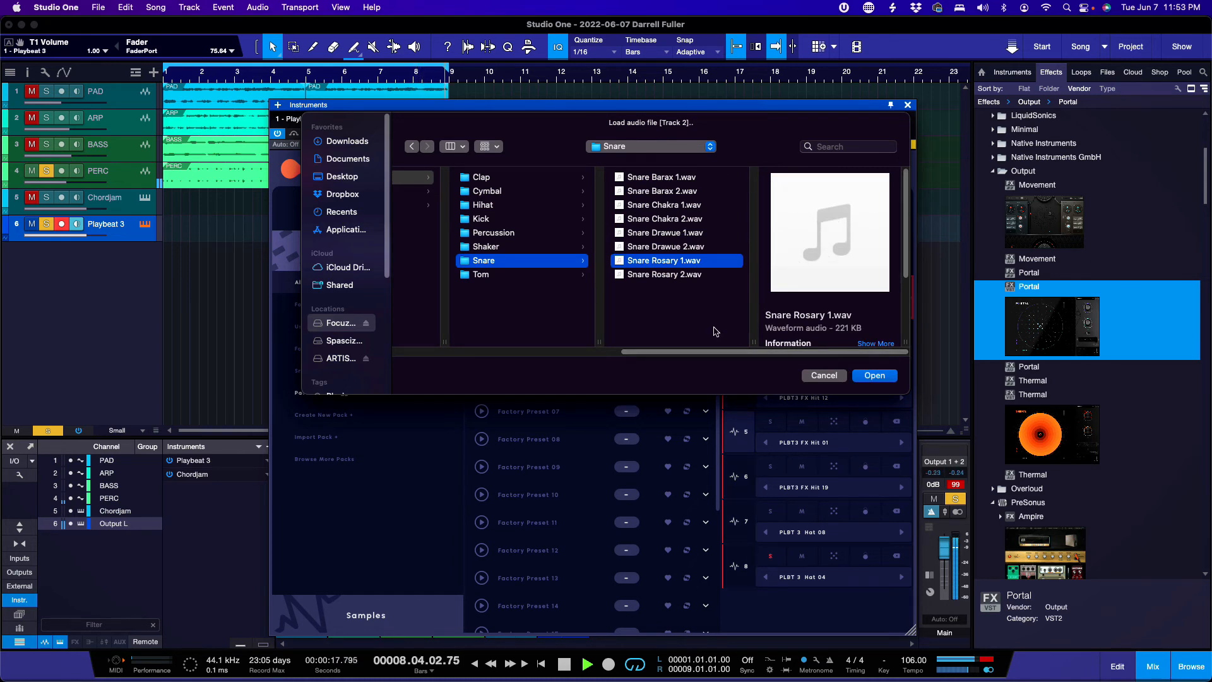
click(874, 376)
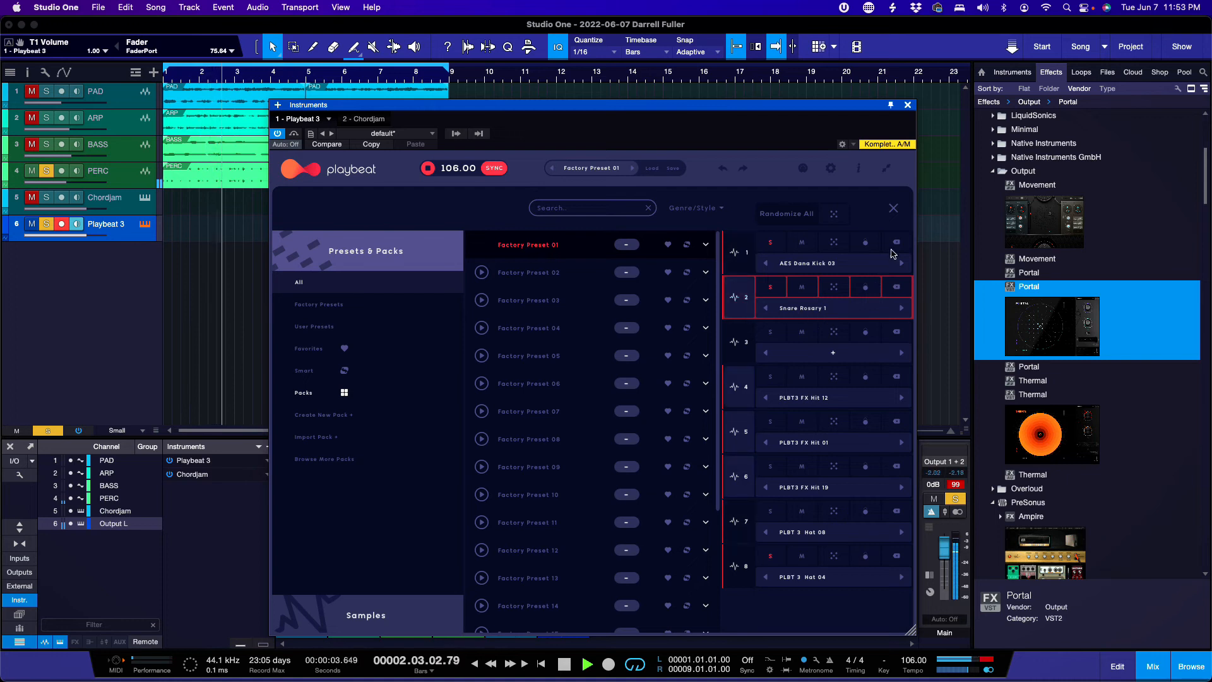
click(893, 208)
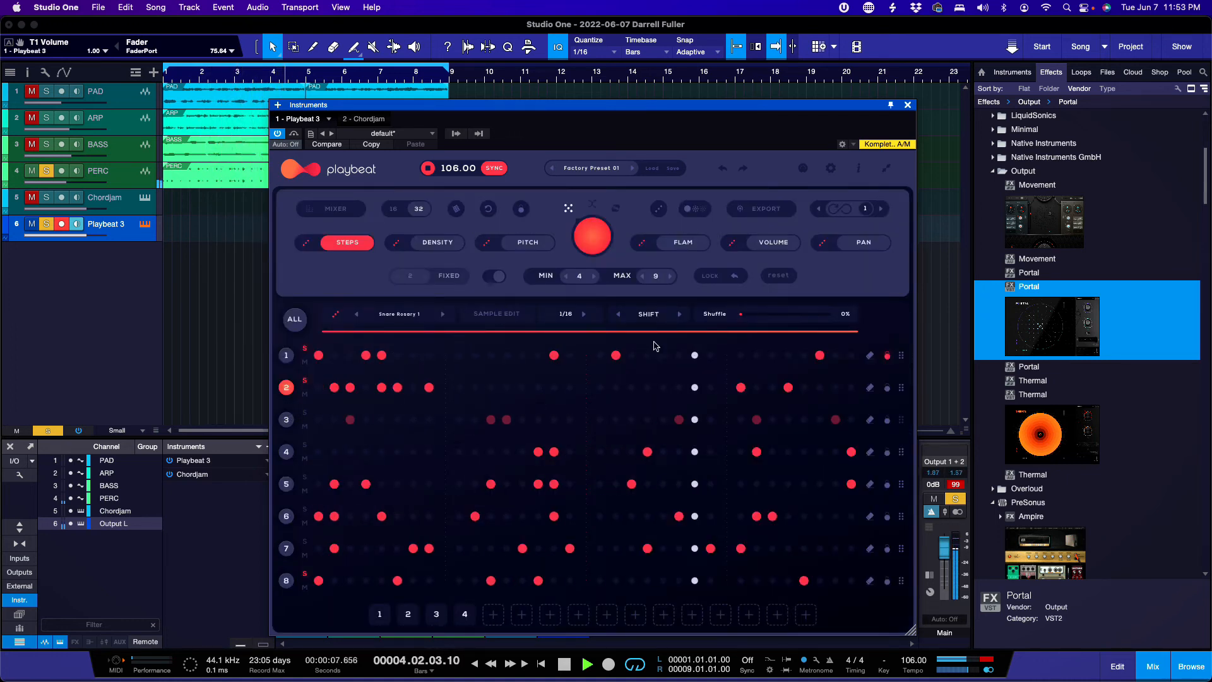
Step: Roll the red dice four times to get a new random snare pattern on row 2
click(597, 239)
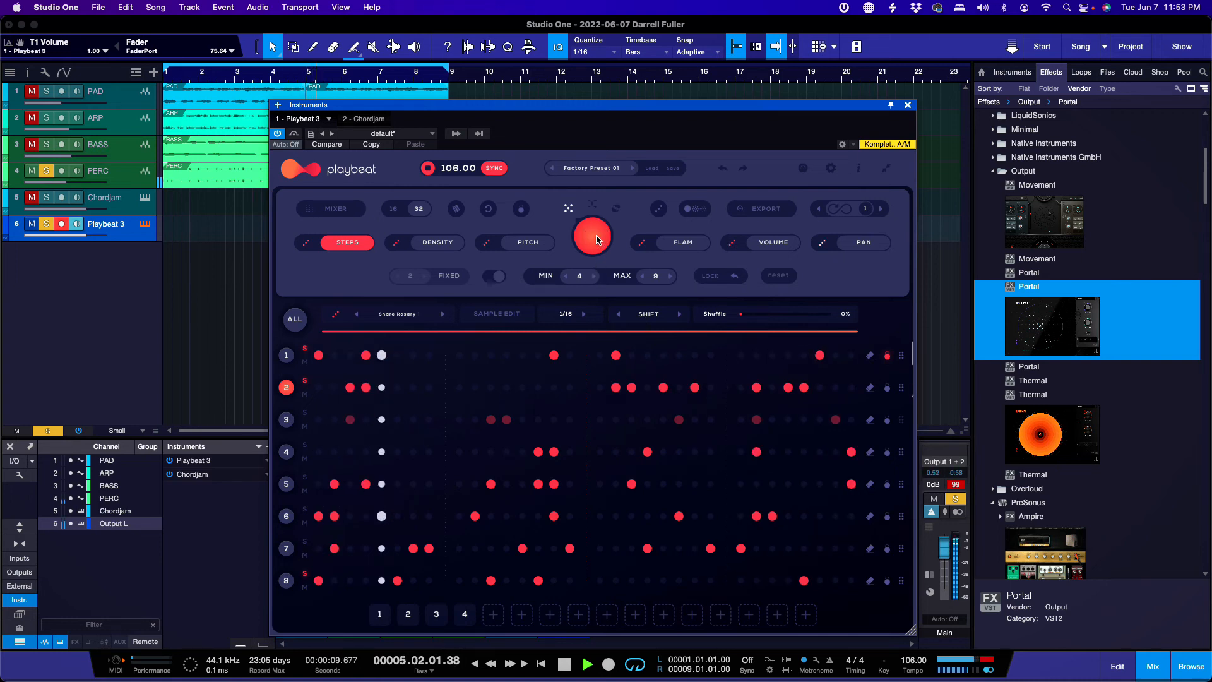
click(597, 239)
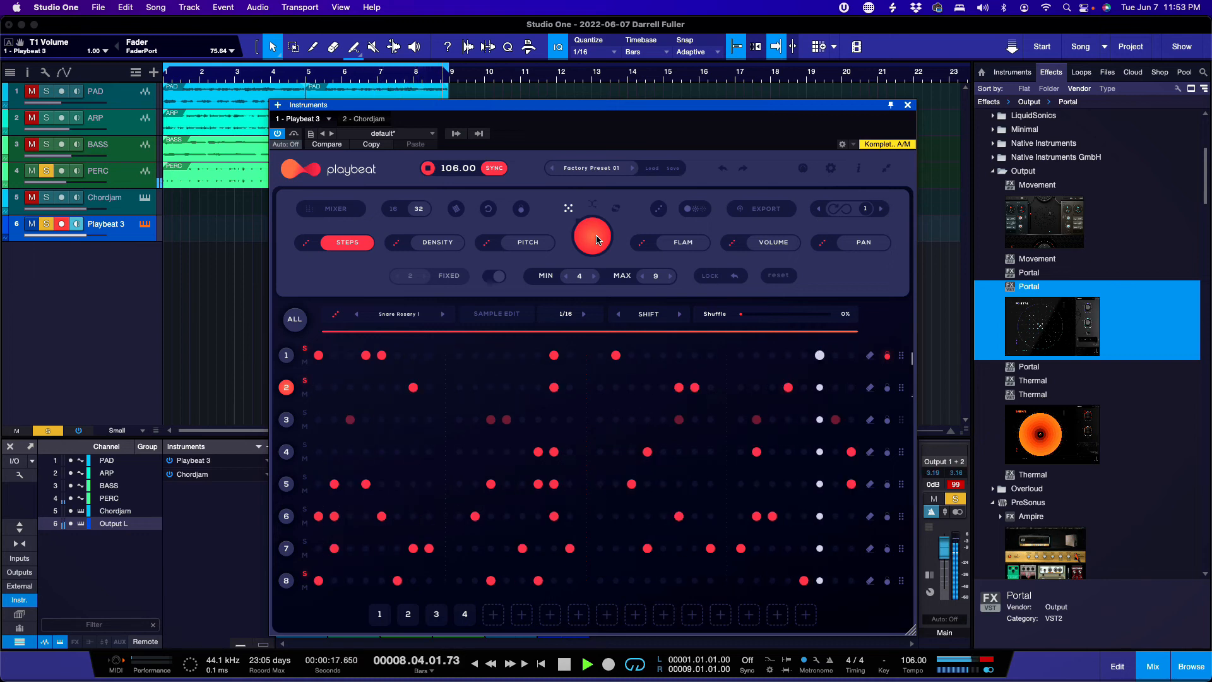
click(598, 240)
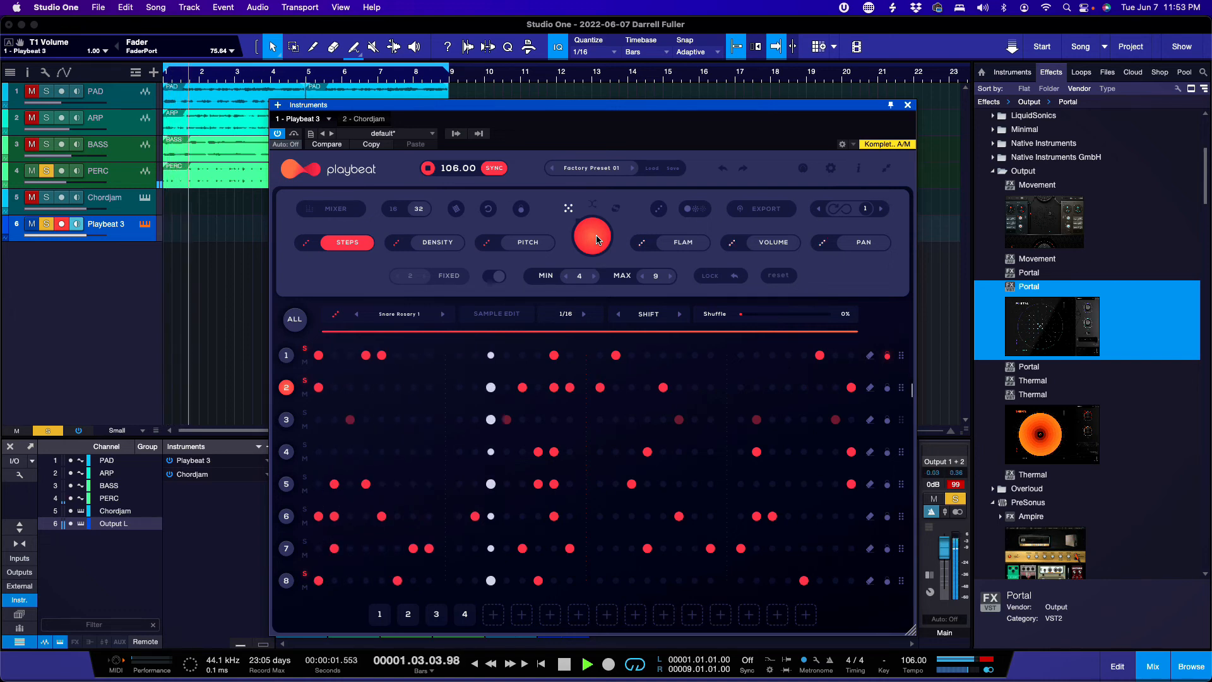
click(598, 240)
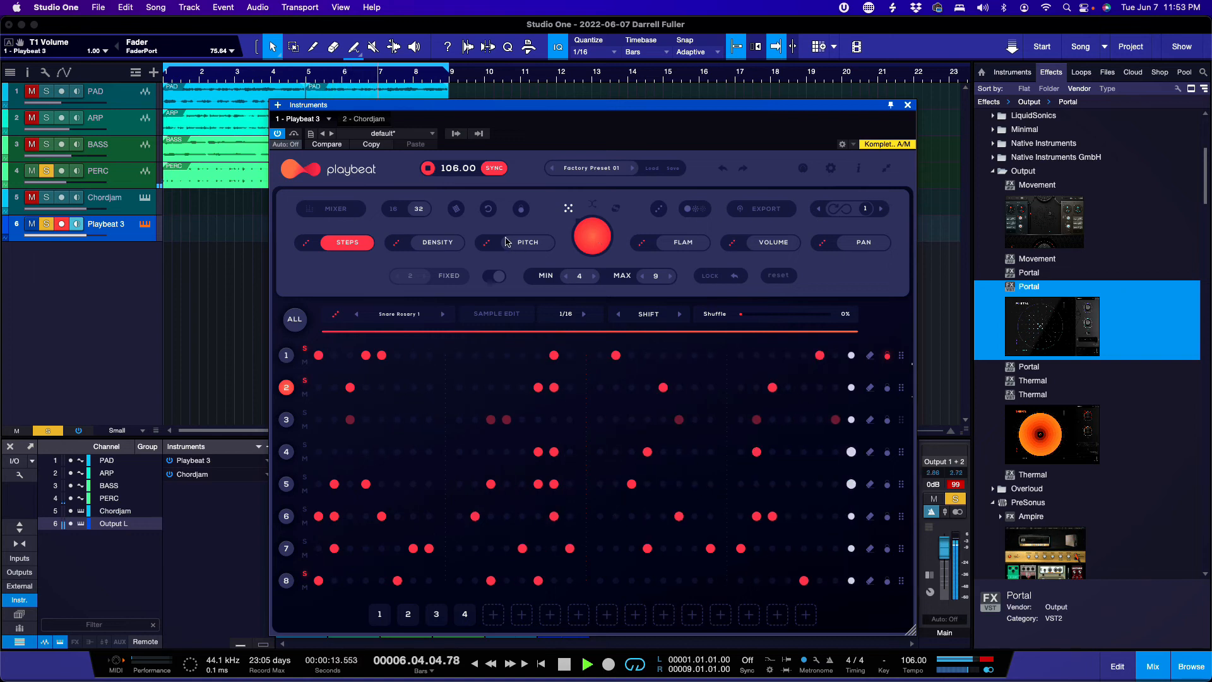
Step: Set the red range bar to cover the second half of the steps, then restart playback
drag(321, 333, 589, 337)
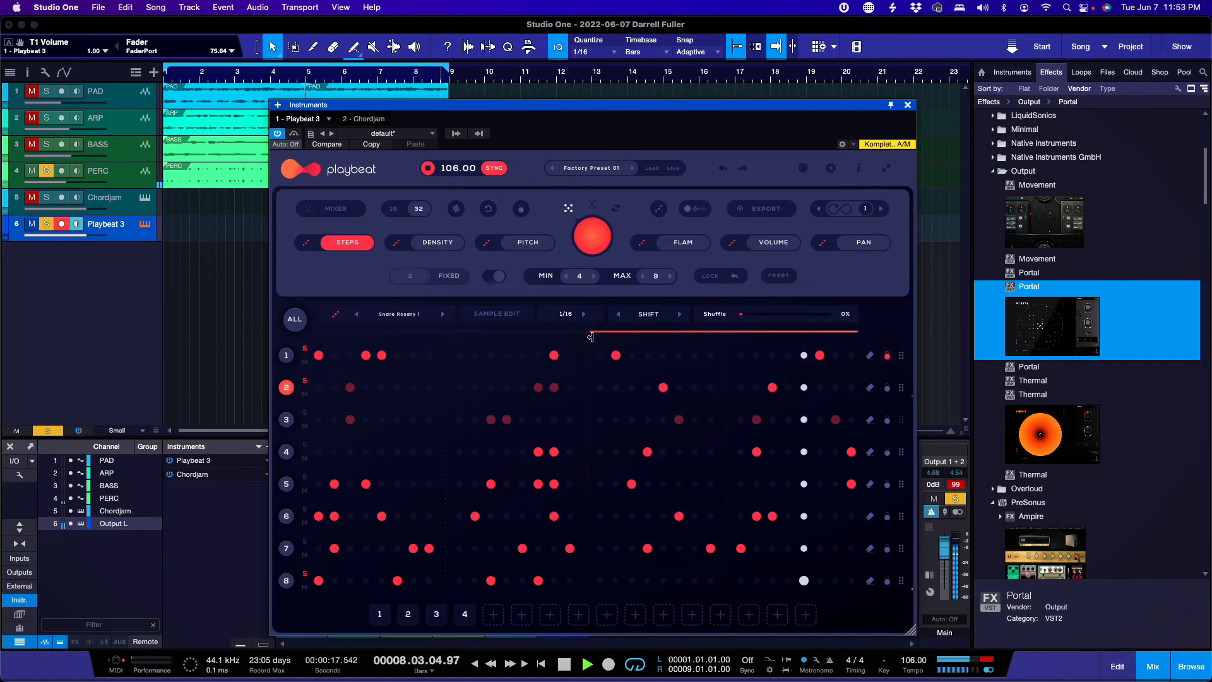
drag(859, 336, 724, 344)
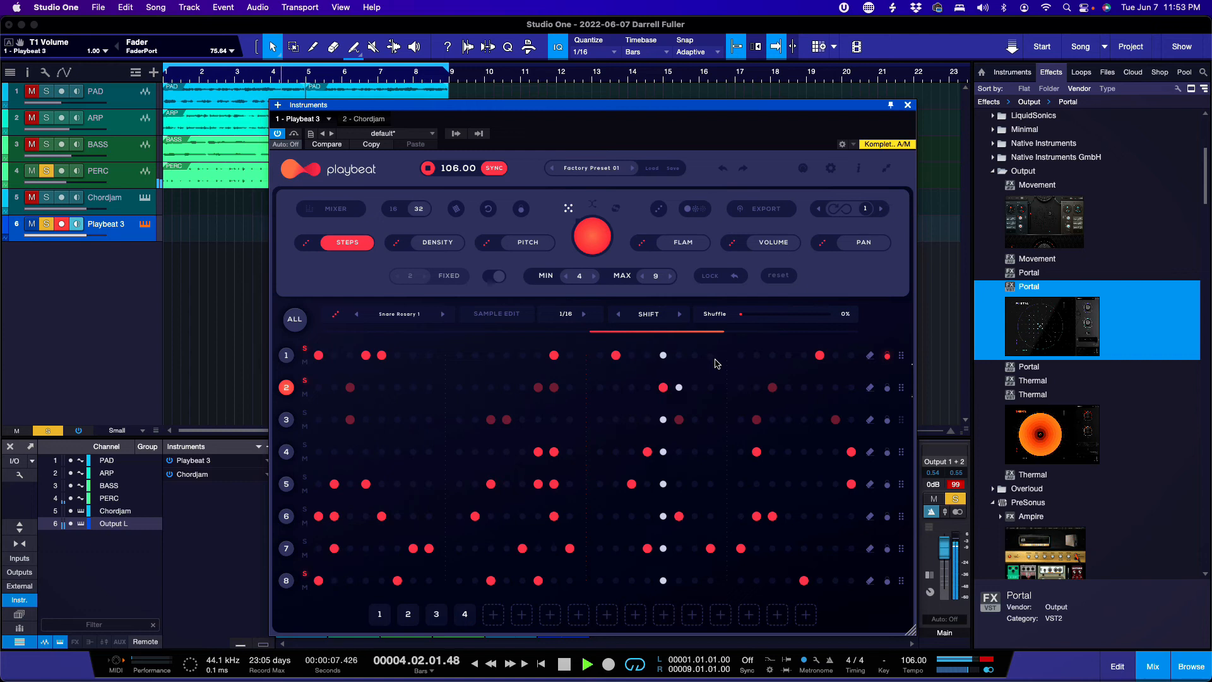
drag(724, 335, 855, 333)
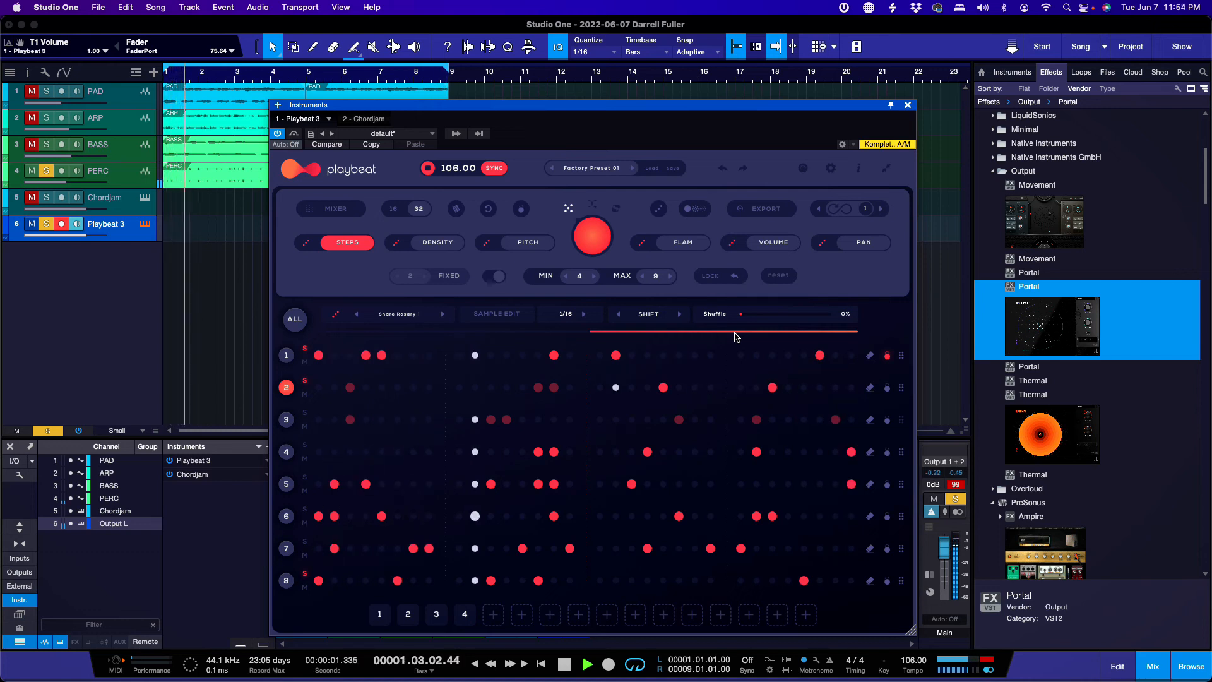
key(space)
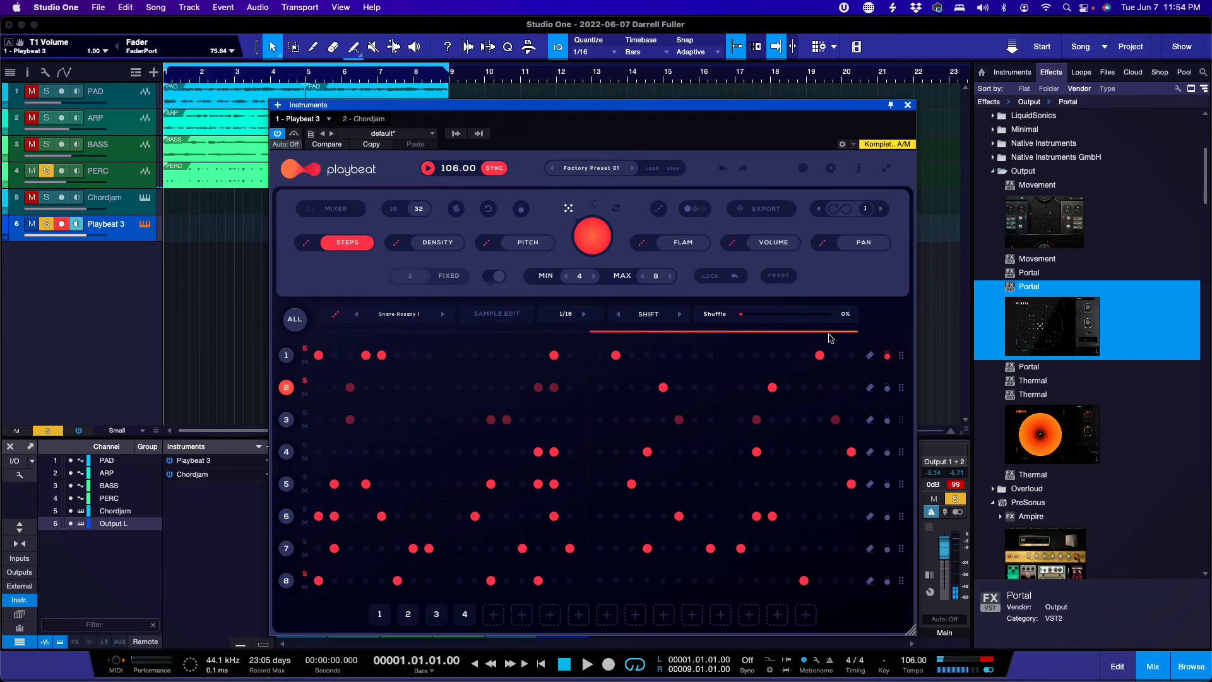
key(space)
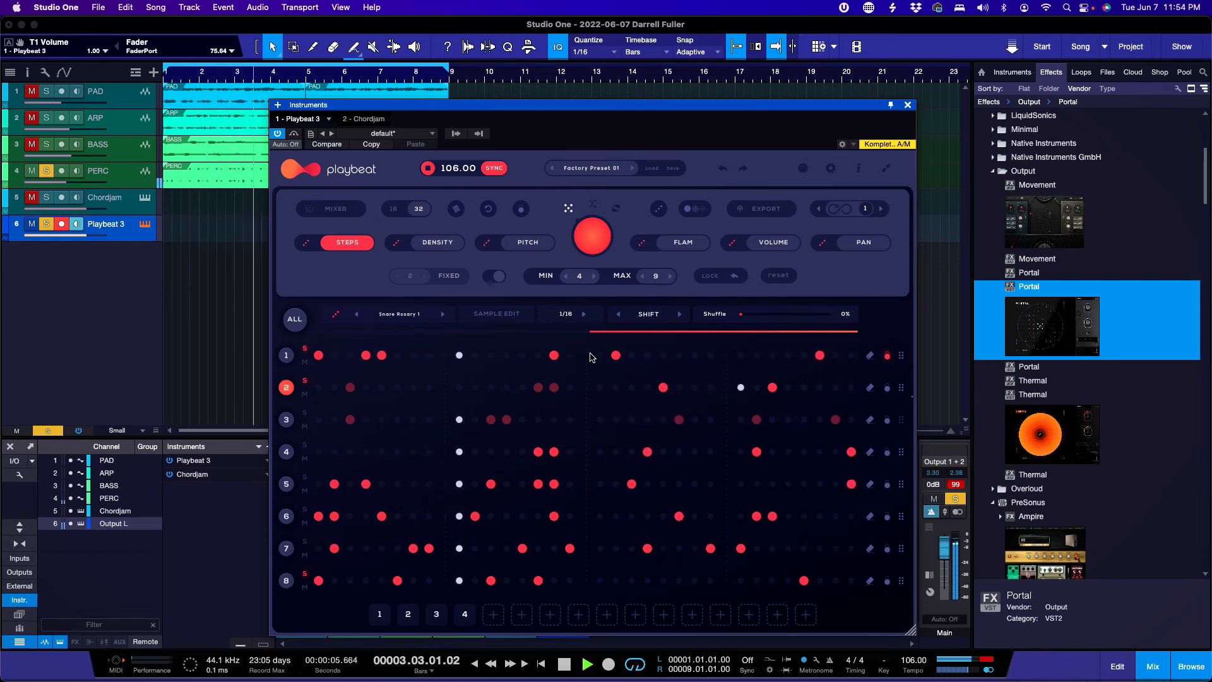
Step: Check the density, flam and volume views, then pitch a row 2 snare step from B2 to A2
click(434, 243)
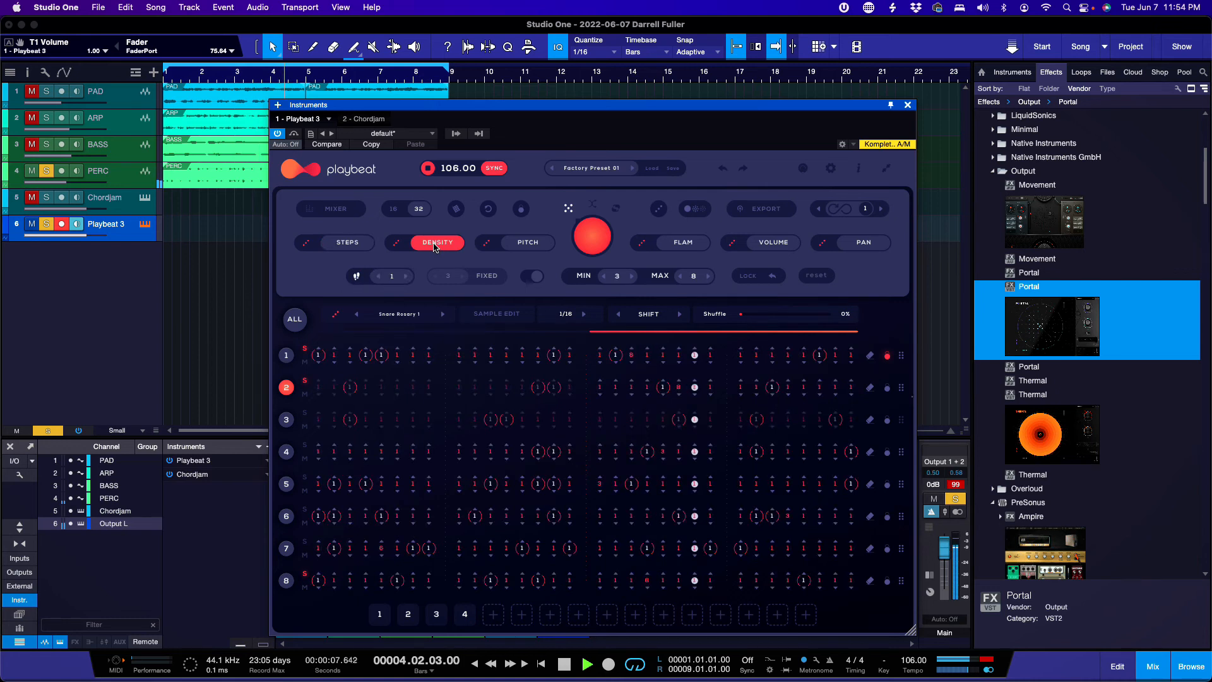
click(529, 243)
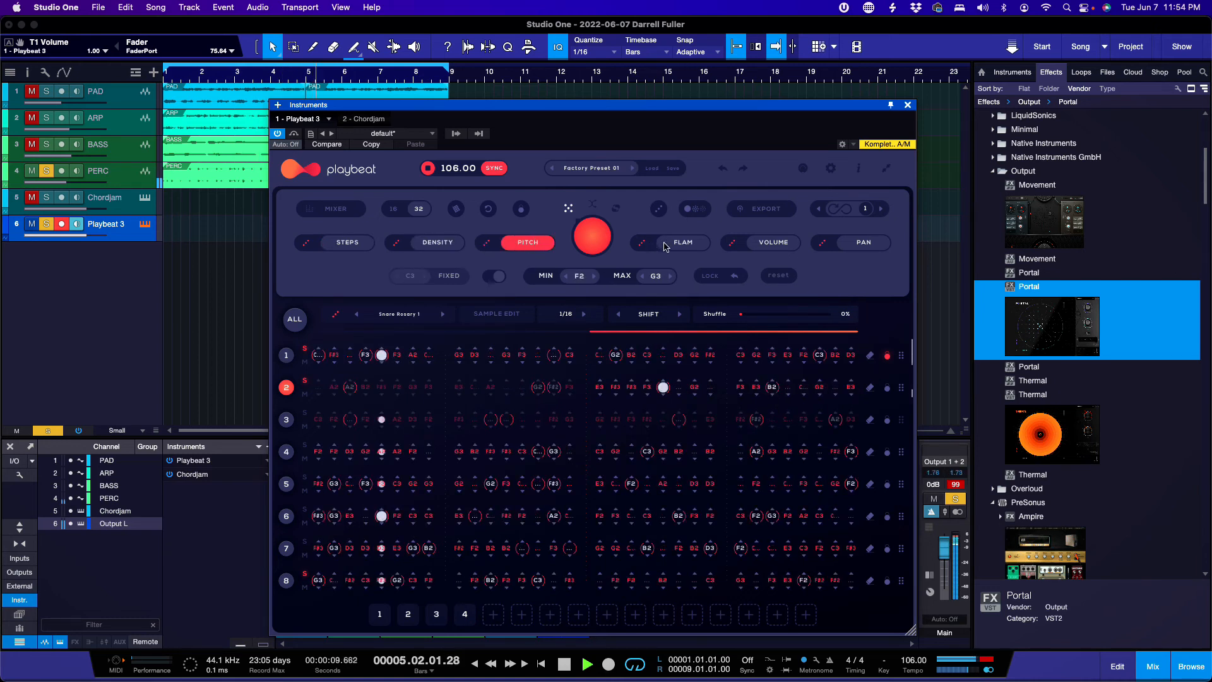
click(685, 247)
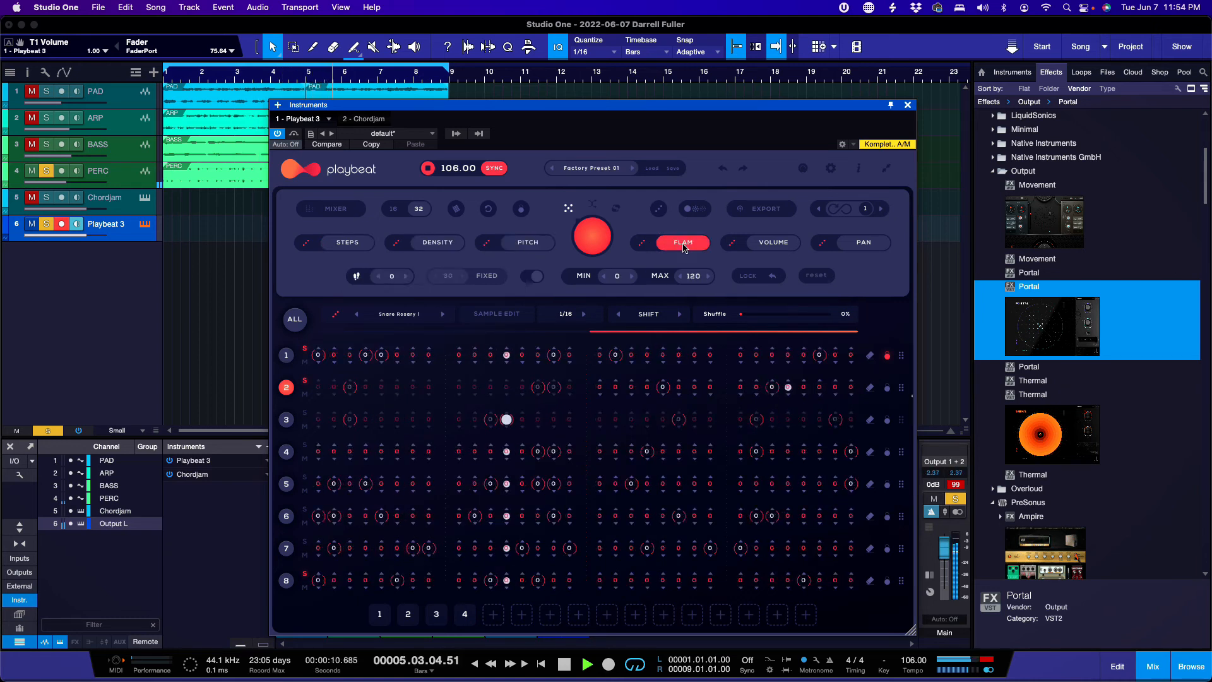
click(774, 246)
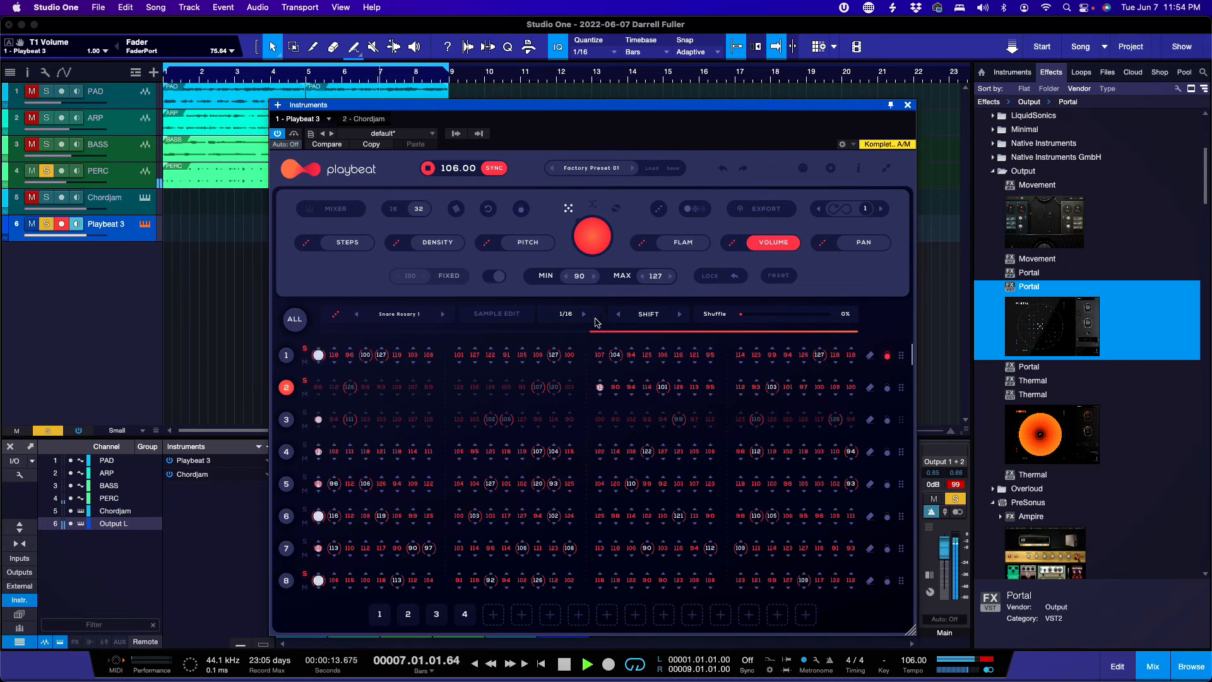
click(524, 253)
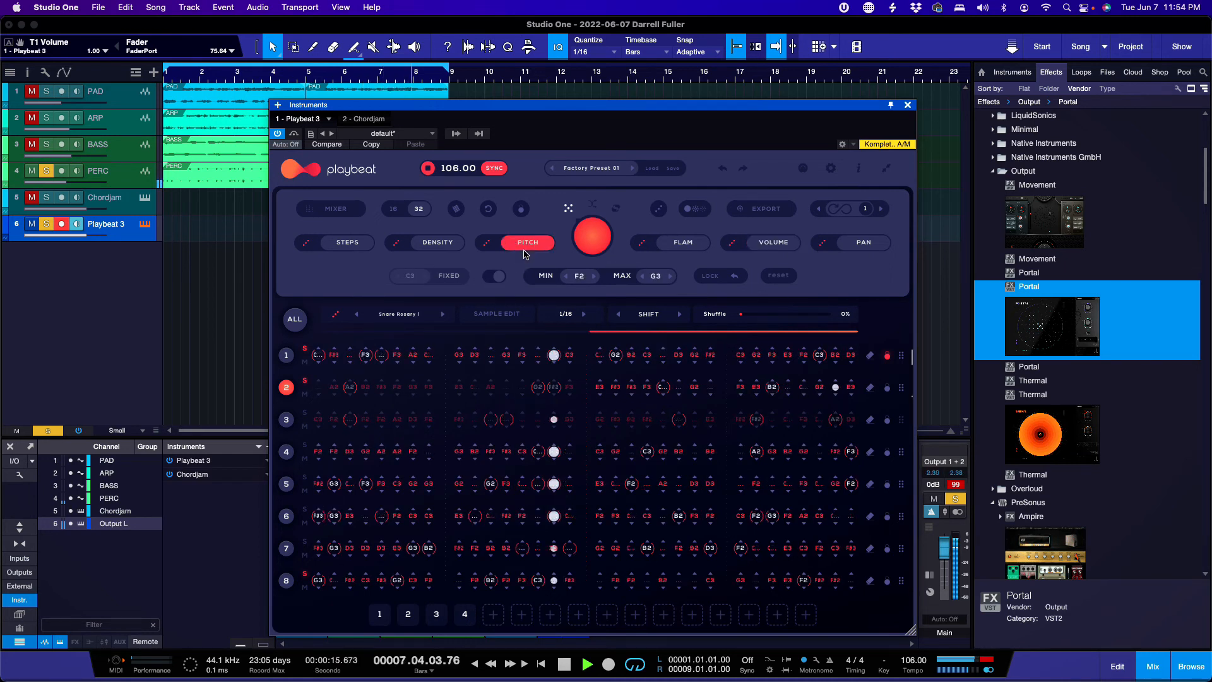
drag(661, 391, 661, 390)
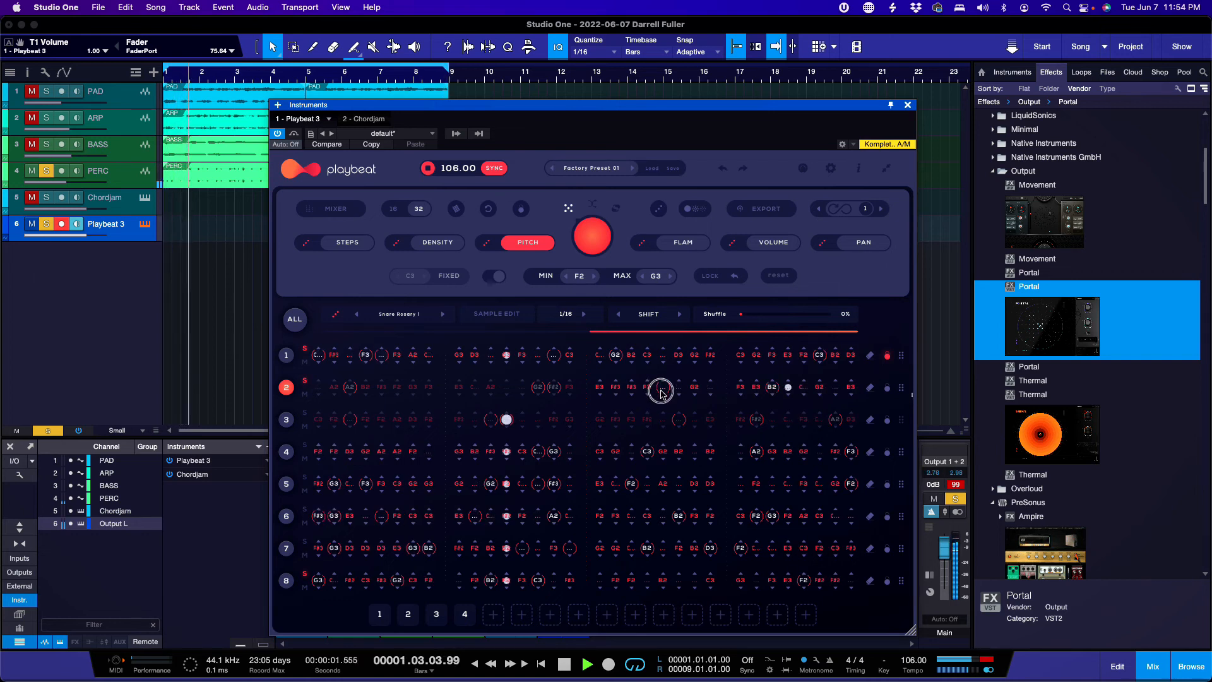
drag(772, 386, 772, 390)
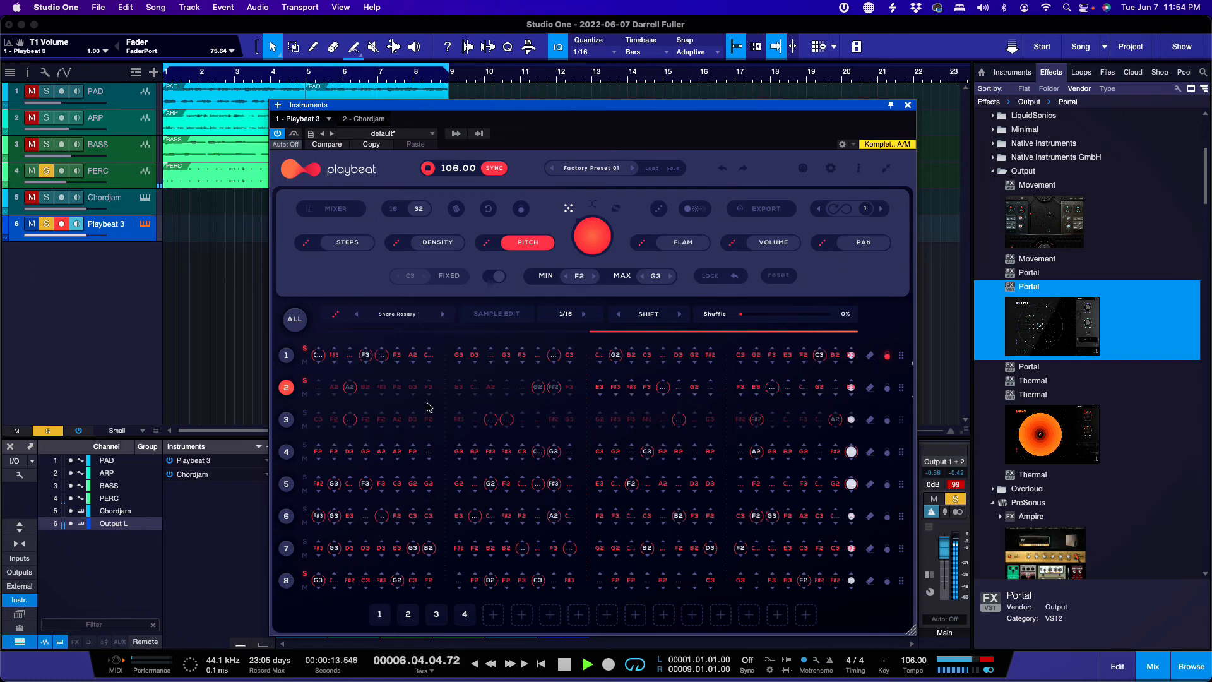
Step: Adjust density on late row 2 steps, then add an extra snare hit near row 2's end
click(345, 245)
click(442, 243)
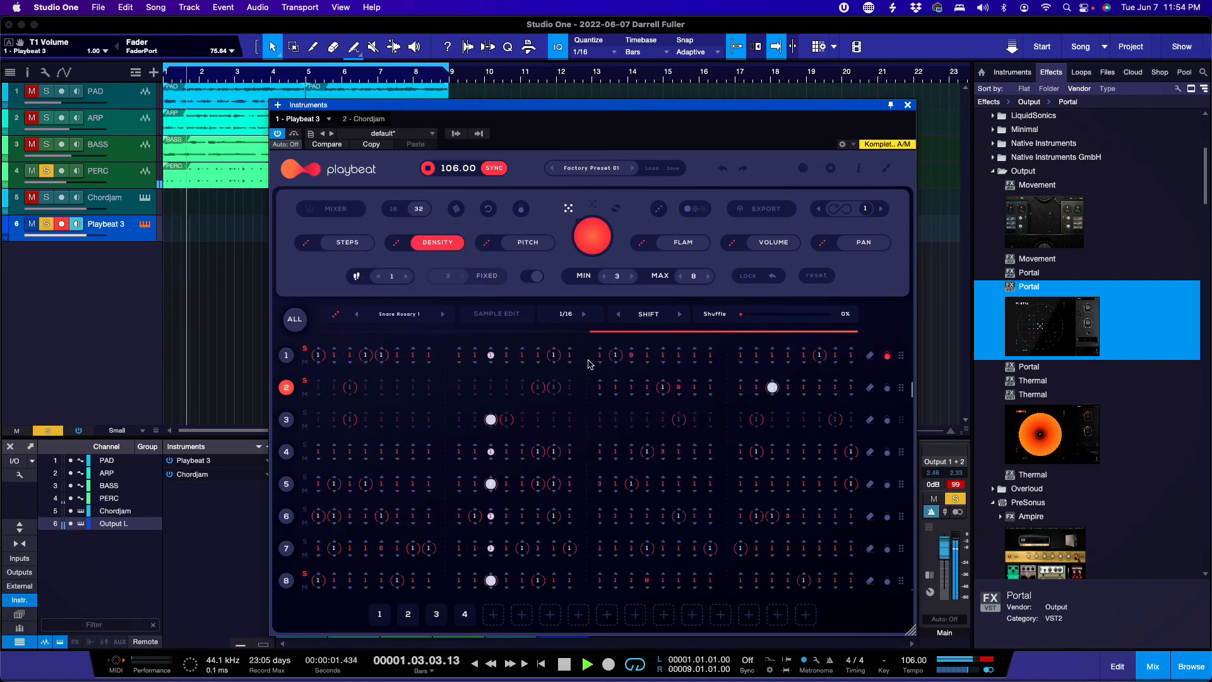
drag(660, 396, 660, 381)
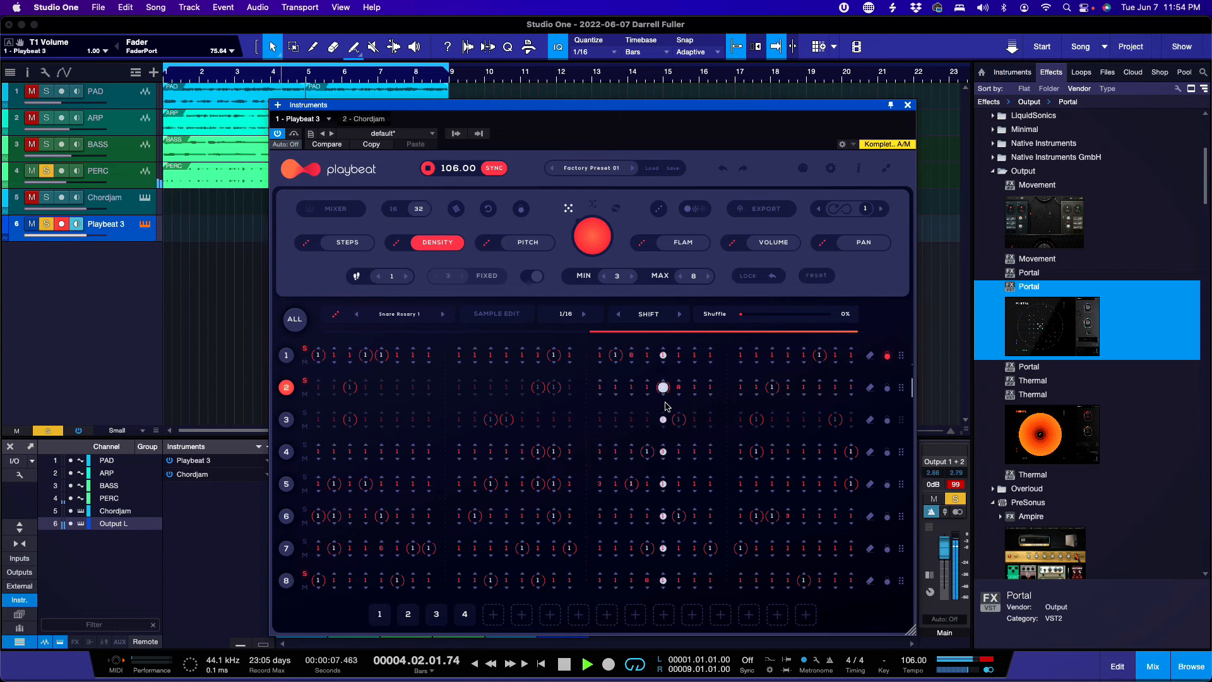
drag(663, 389, 659, 436)
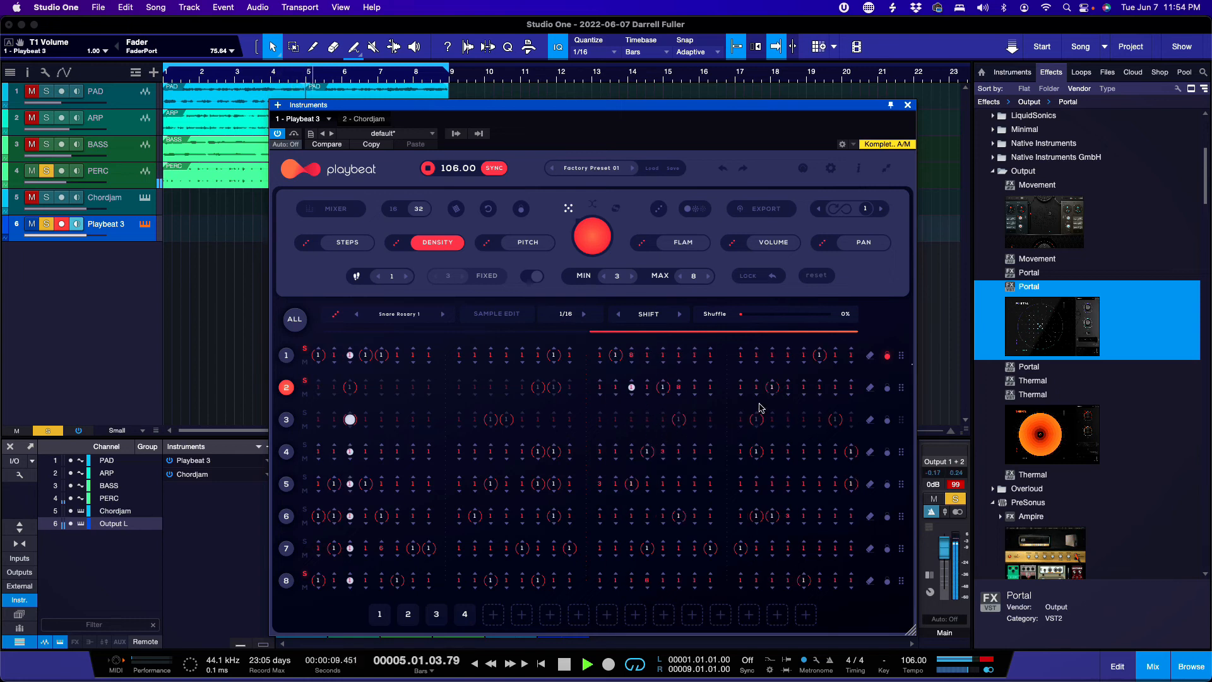
click(835, 380)
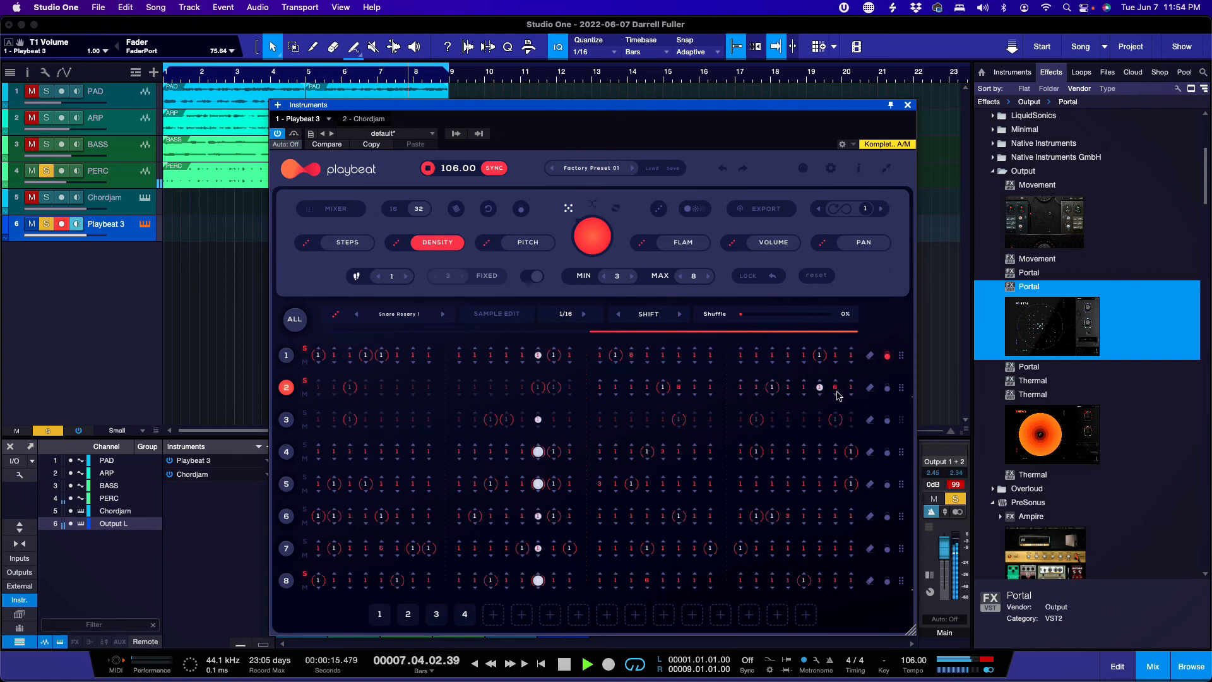
click(837, 392)
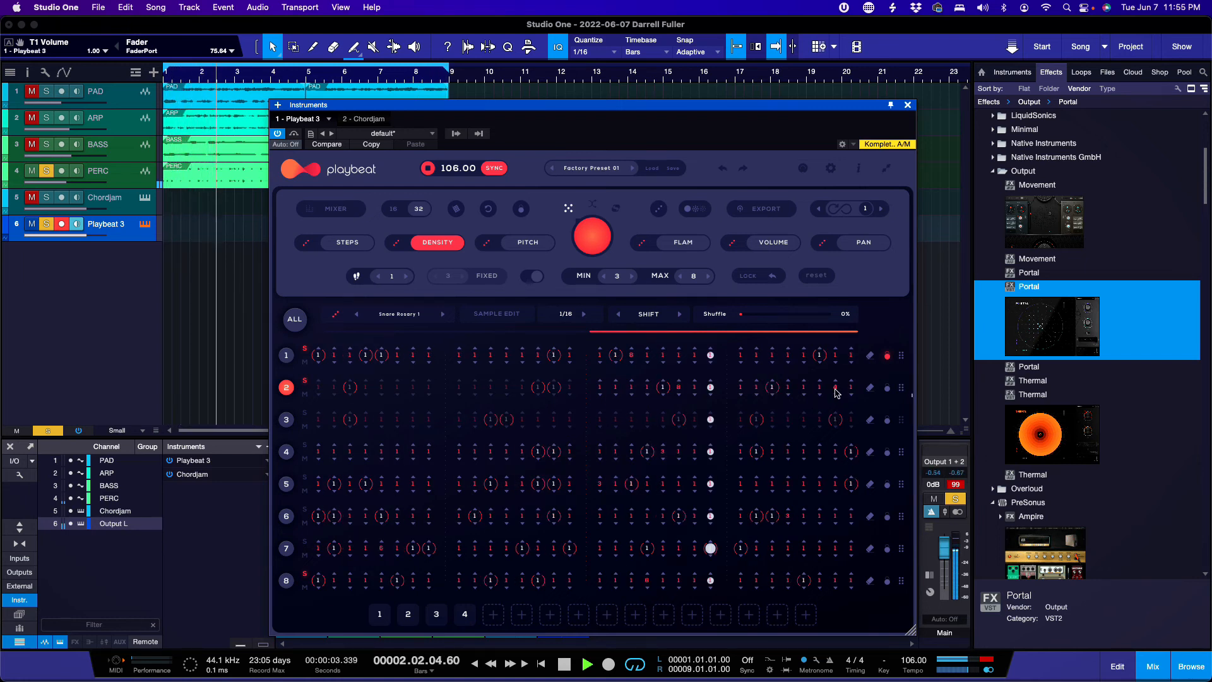
click(347, 242)
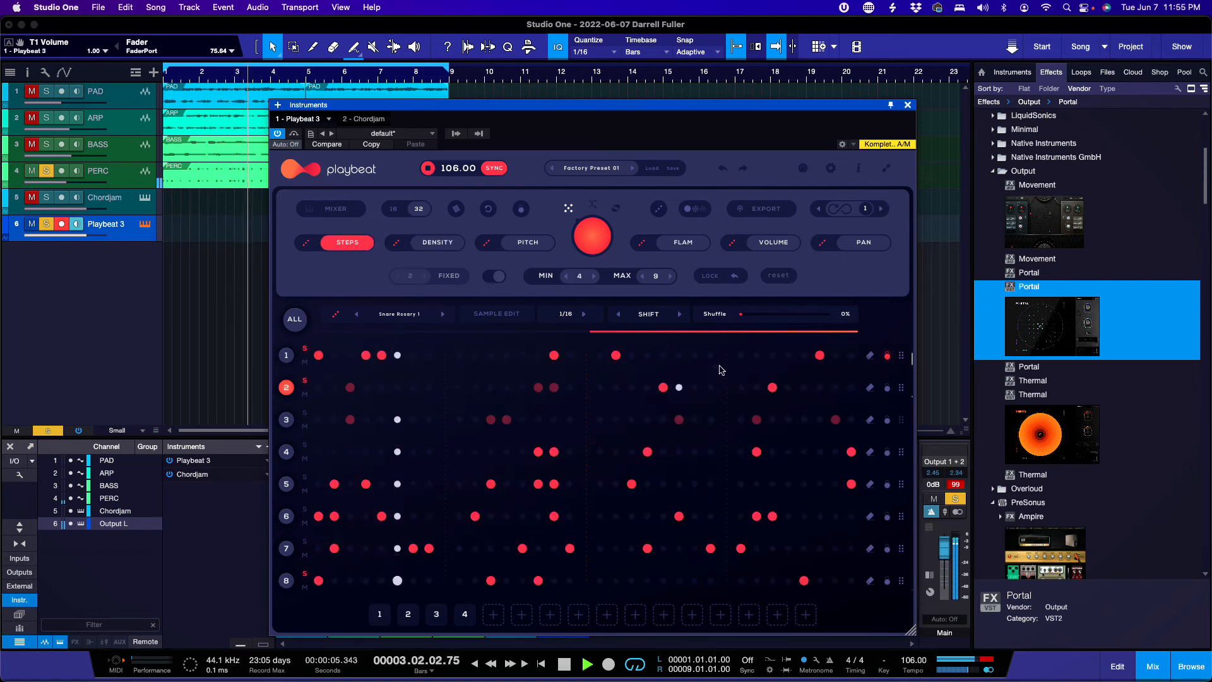
click(835, 387)
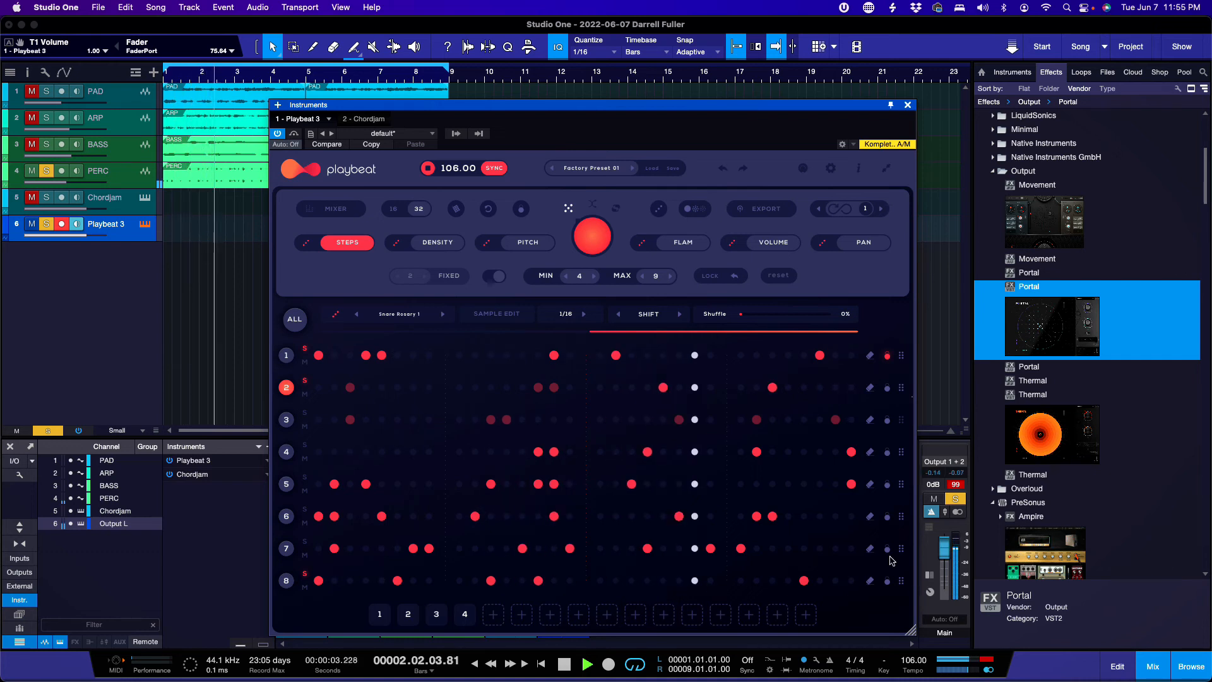
Step: Lower voice 2's level from 90% to 67% in the Playbeat mixer and show step density
click(335, 209)
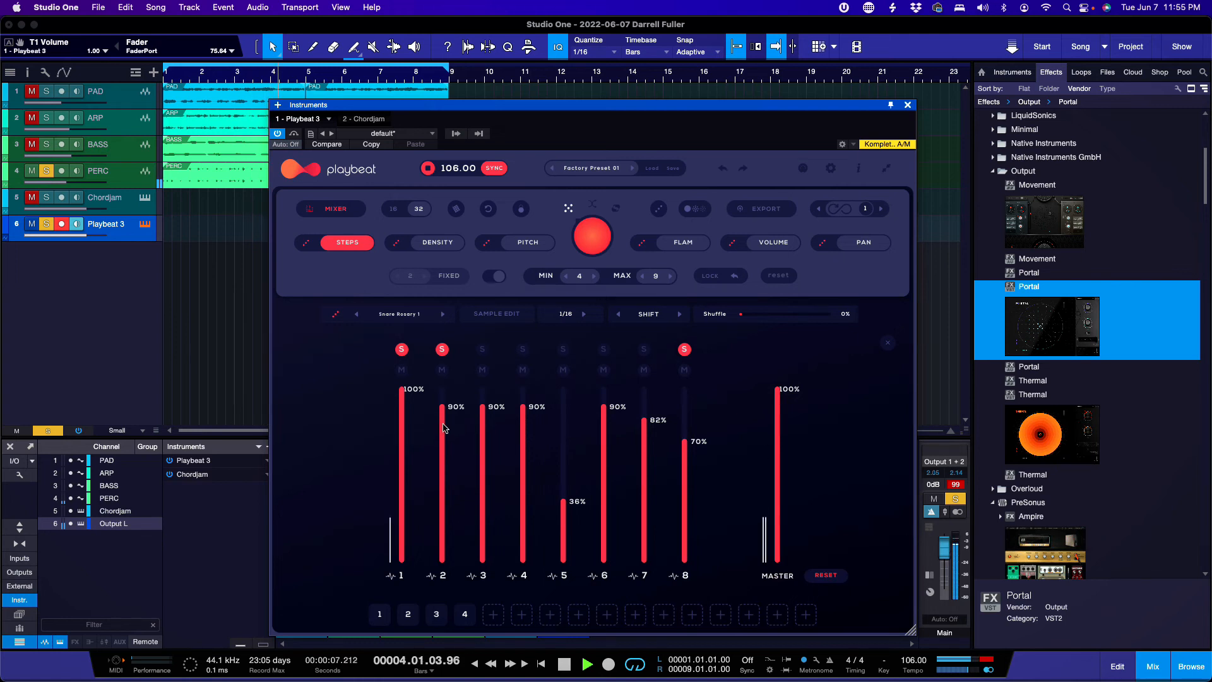
drag(442, 455, 442, 464)
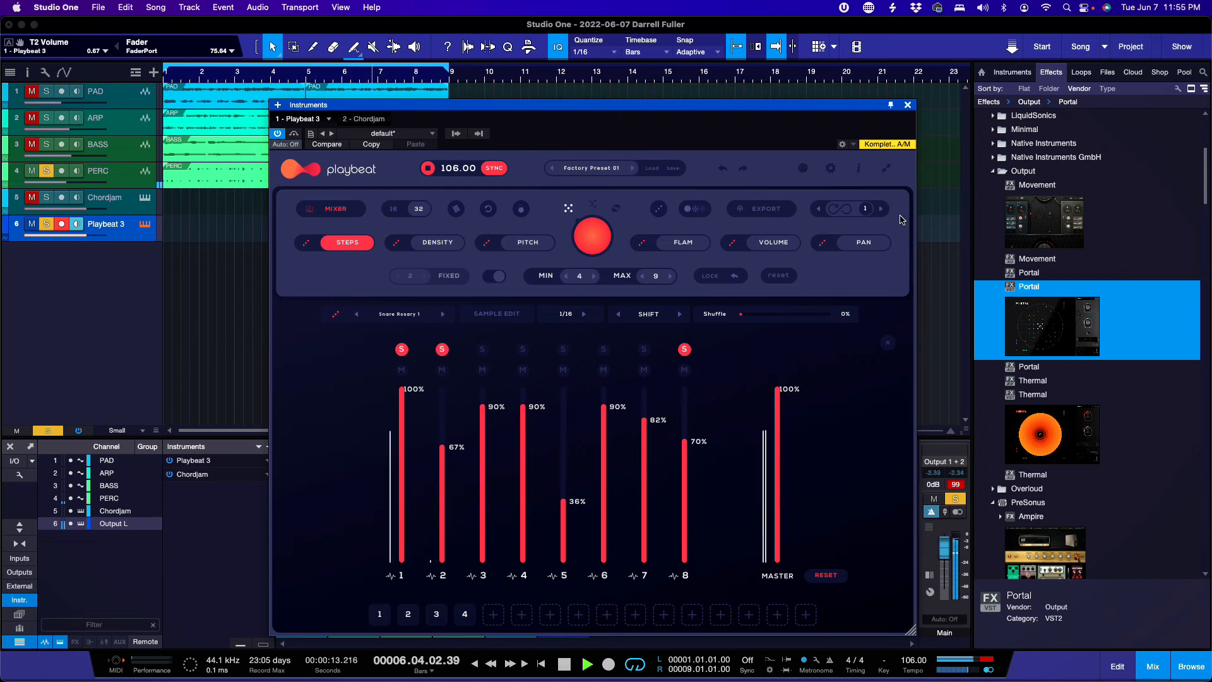
click(443, 243)
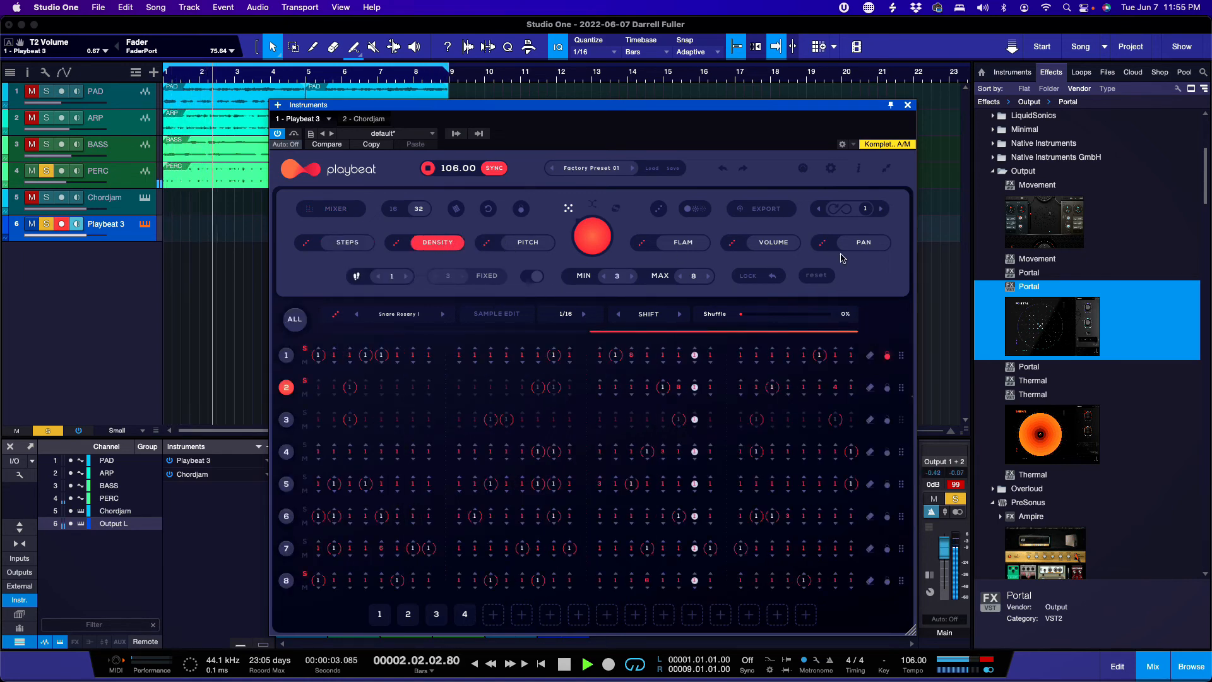
Step: In Presets & Packs, browse User Presets and Smart, start a new pack, and cancel Import Pack
click(651, 169)
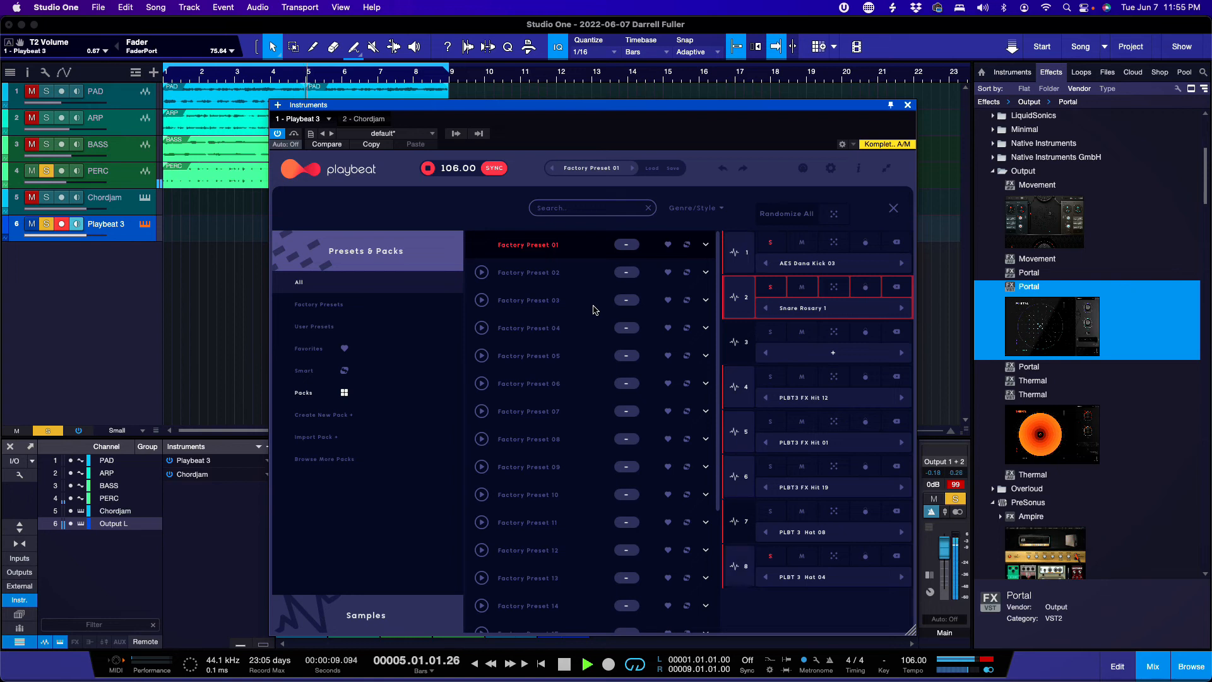
click(341, 331)
click(316, 370)
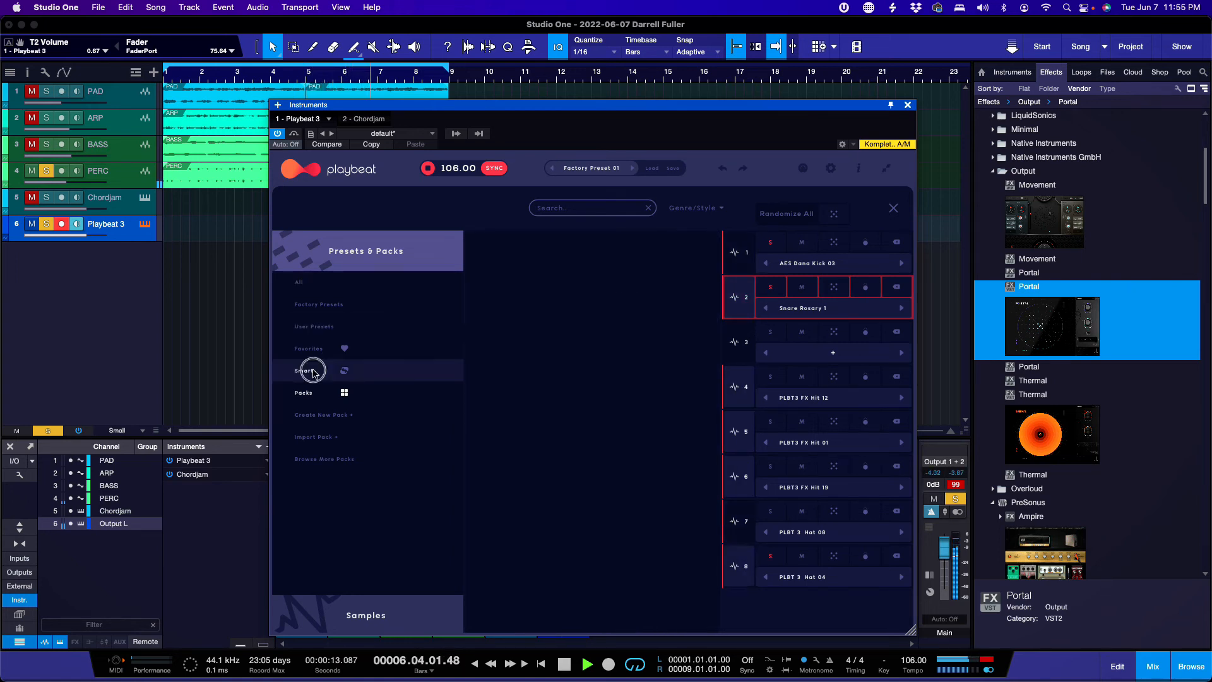
click(324, 416)
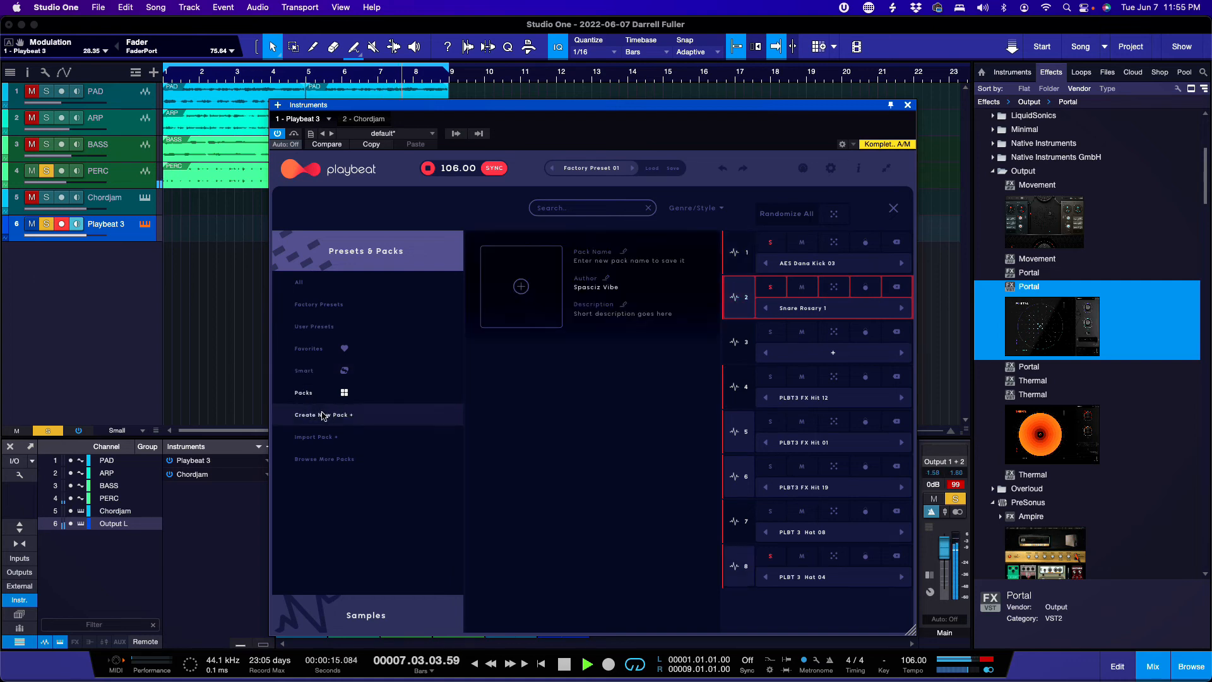
click(337, 460)
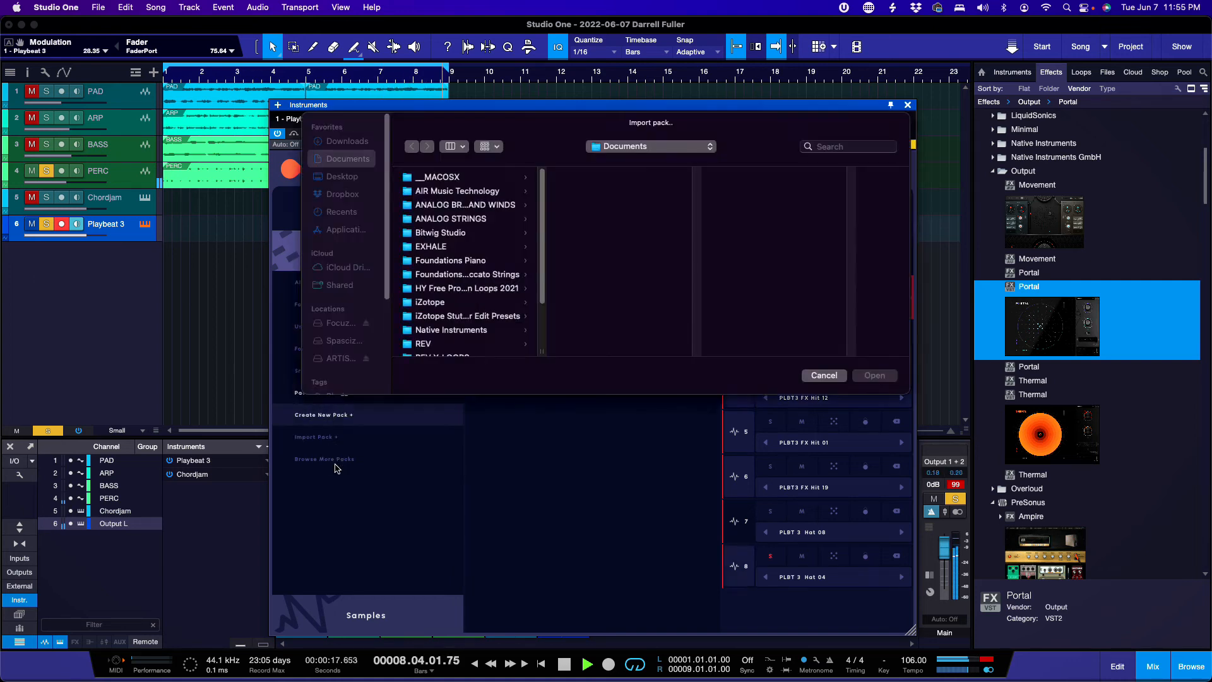
click(824, 376)
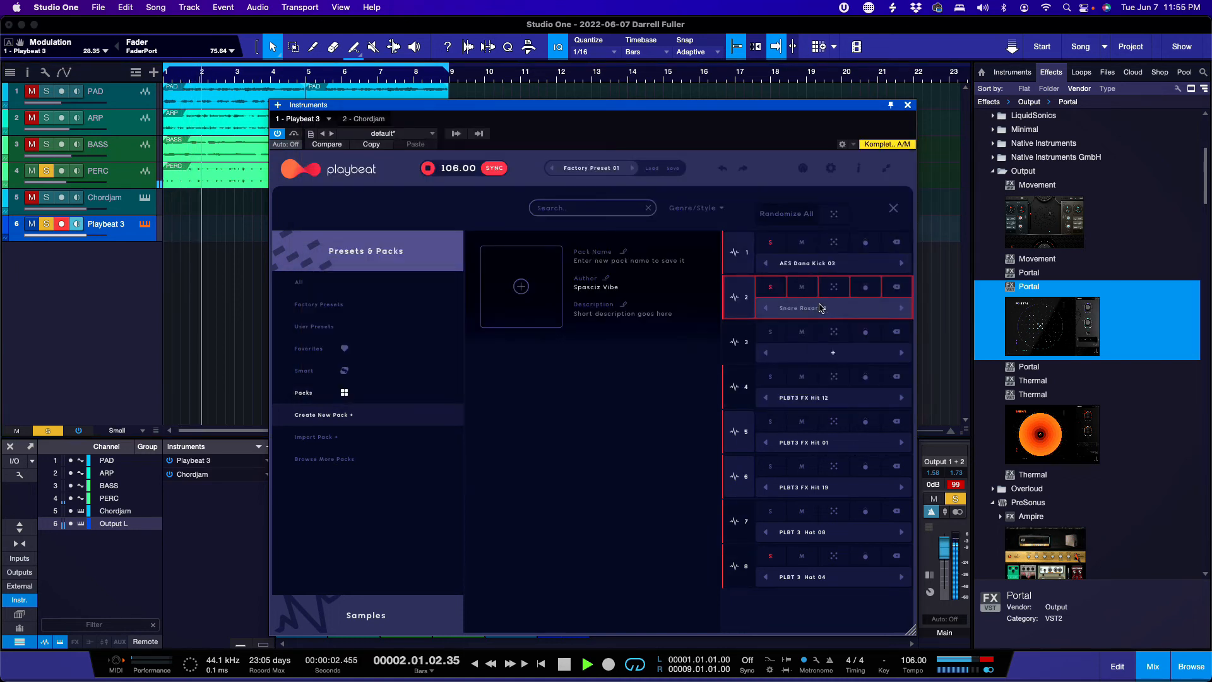
Step: Load Snare Rosary 2.wav into voice 2, close the browser, and resume playback on the step grid
click(820, 308)
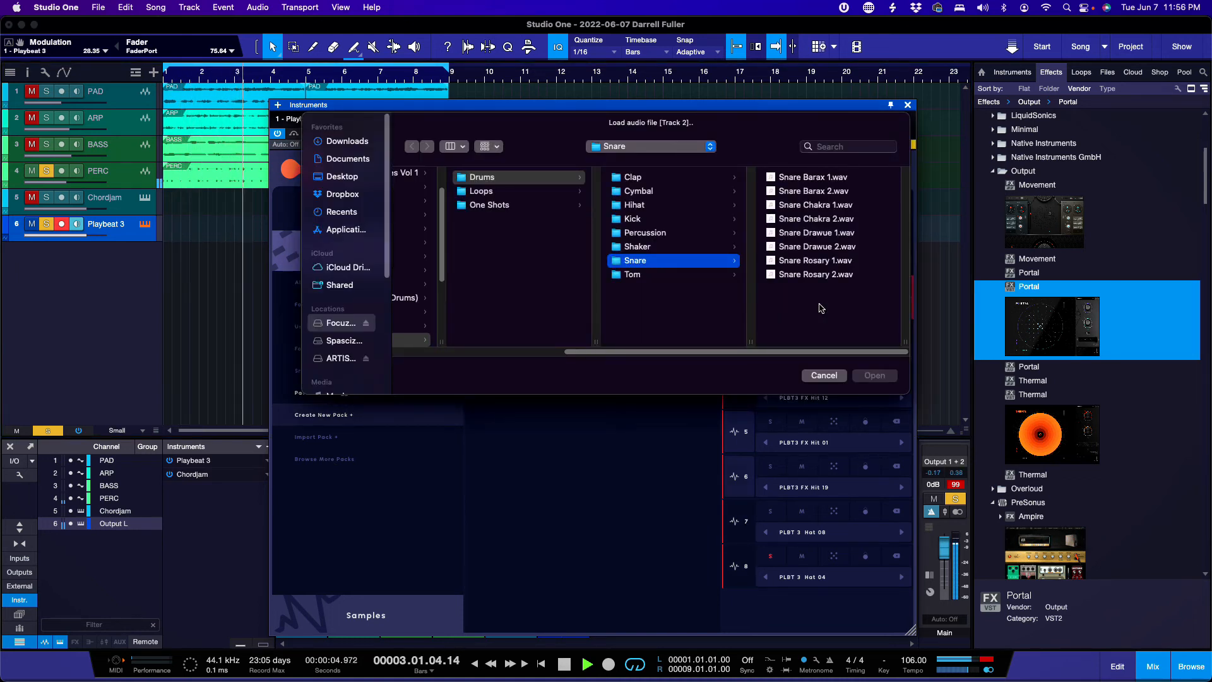
key(space)
click(804, 260)
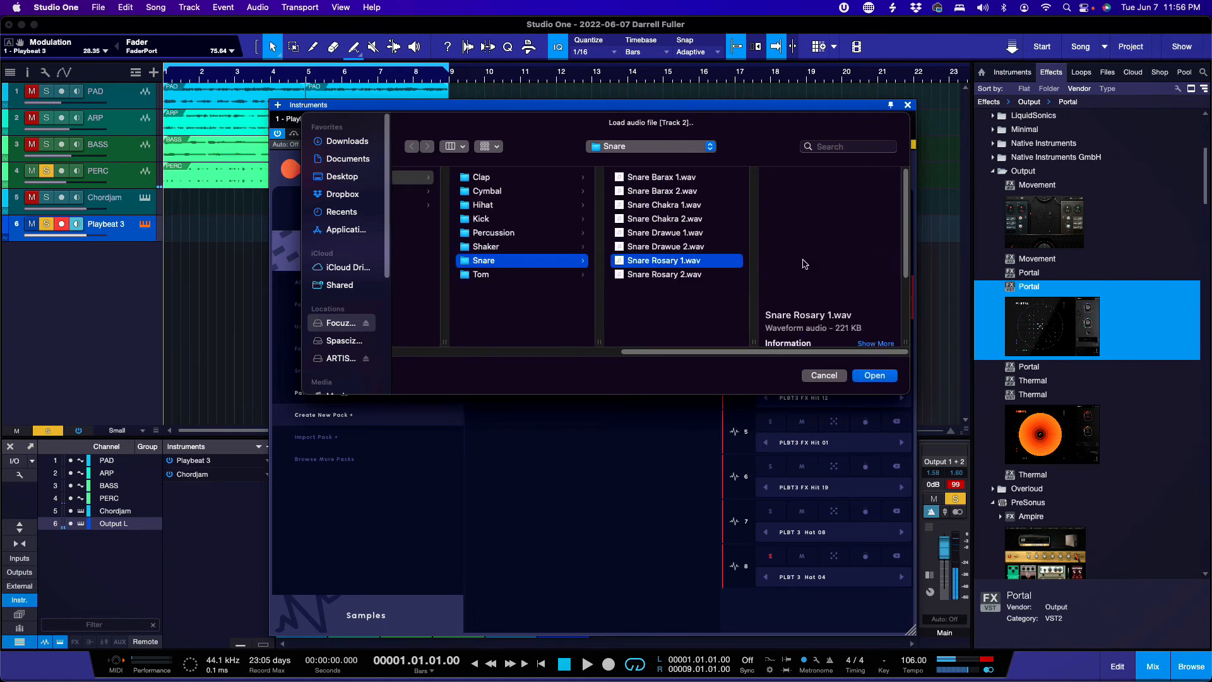
click(675, 275)
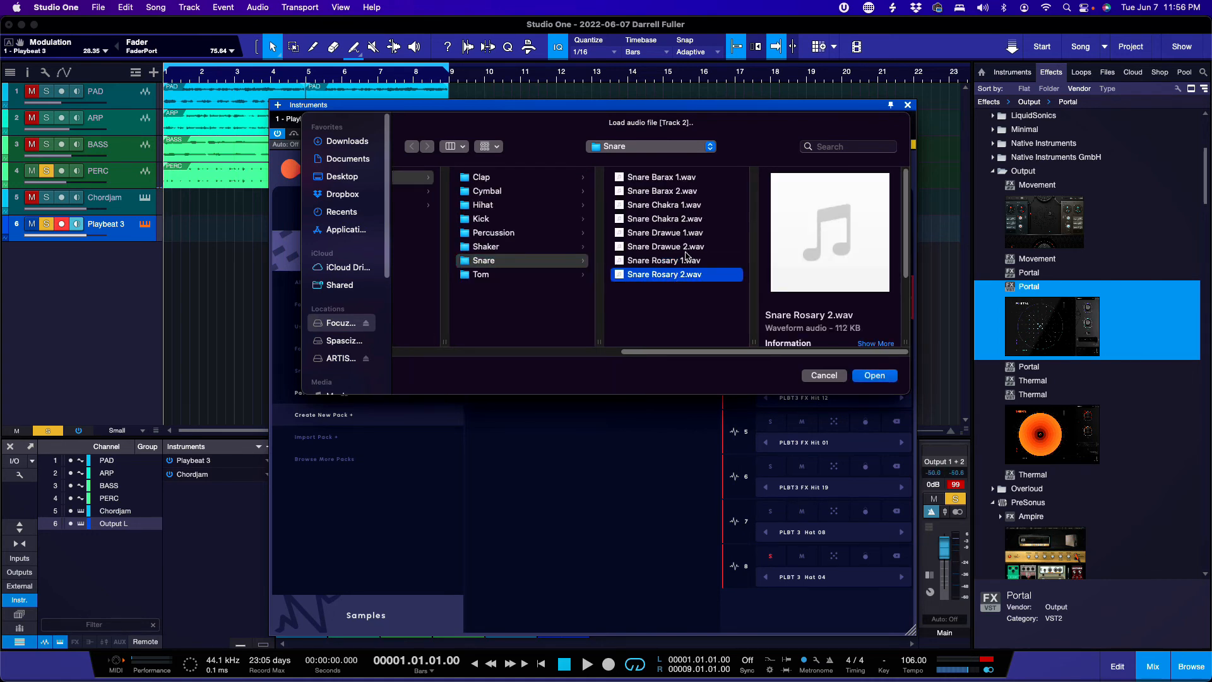
click(874, 376)
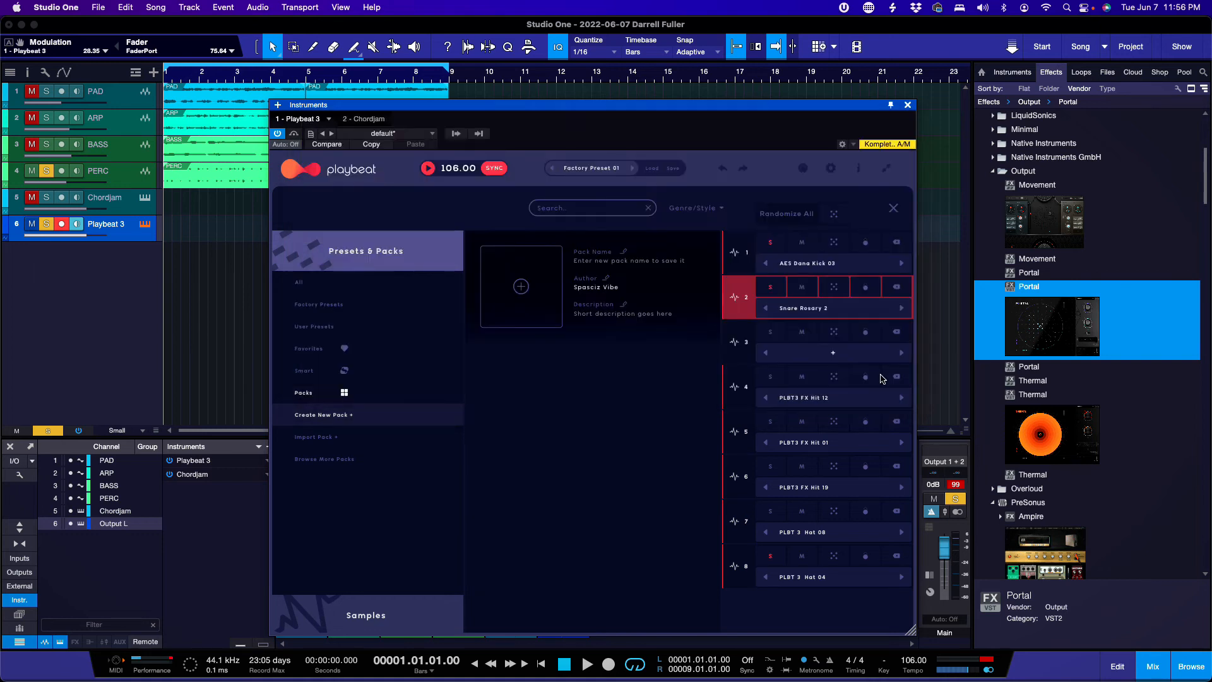
click(893, 210)
key(space)
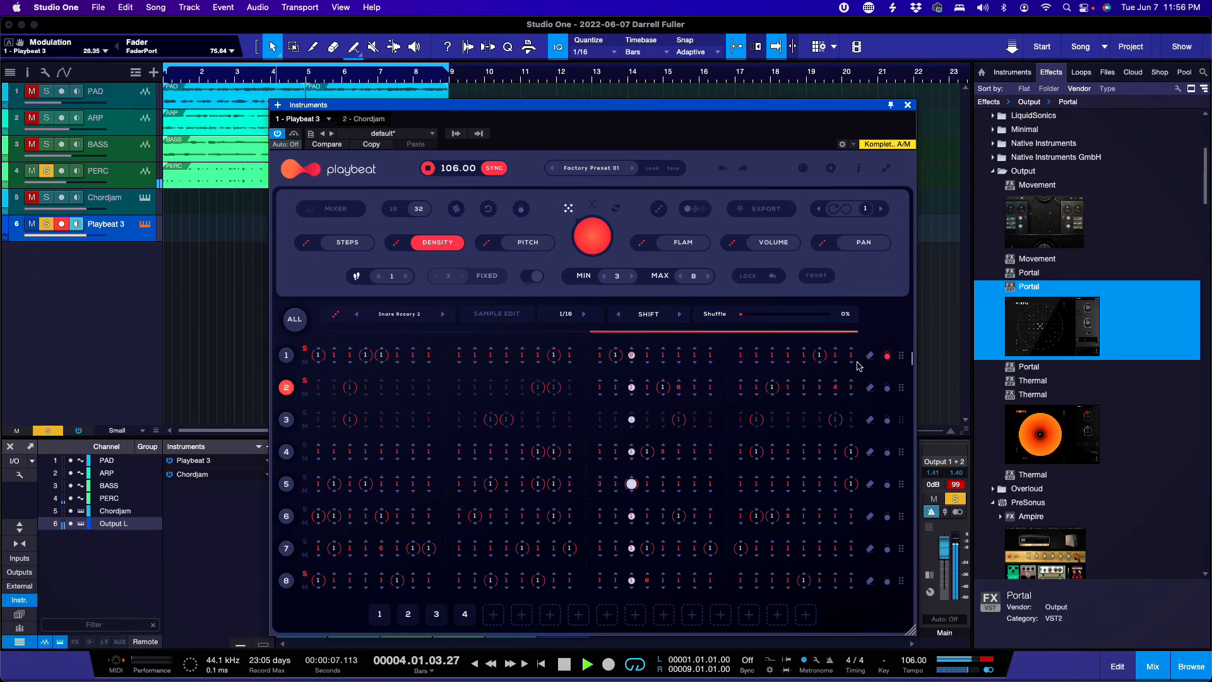
click(347, 245)
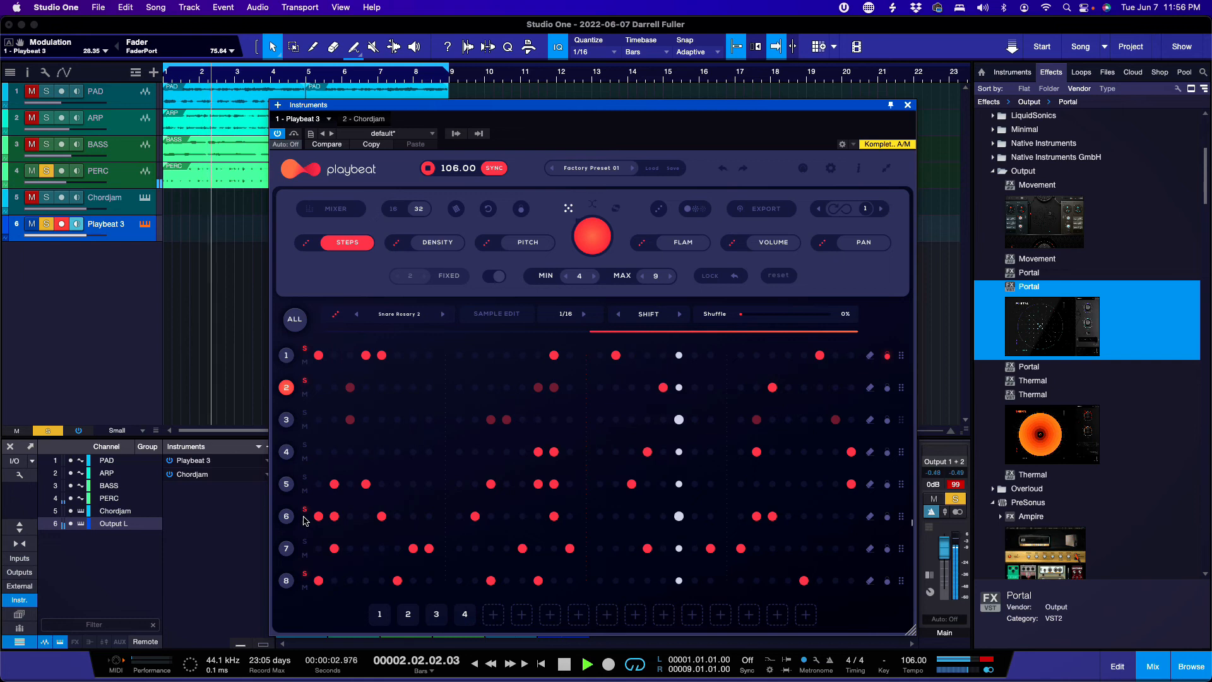
Step: Select row 8 (PLBT 3 Hat 04) and randomize its step pattern twice
click(286, 549)
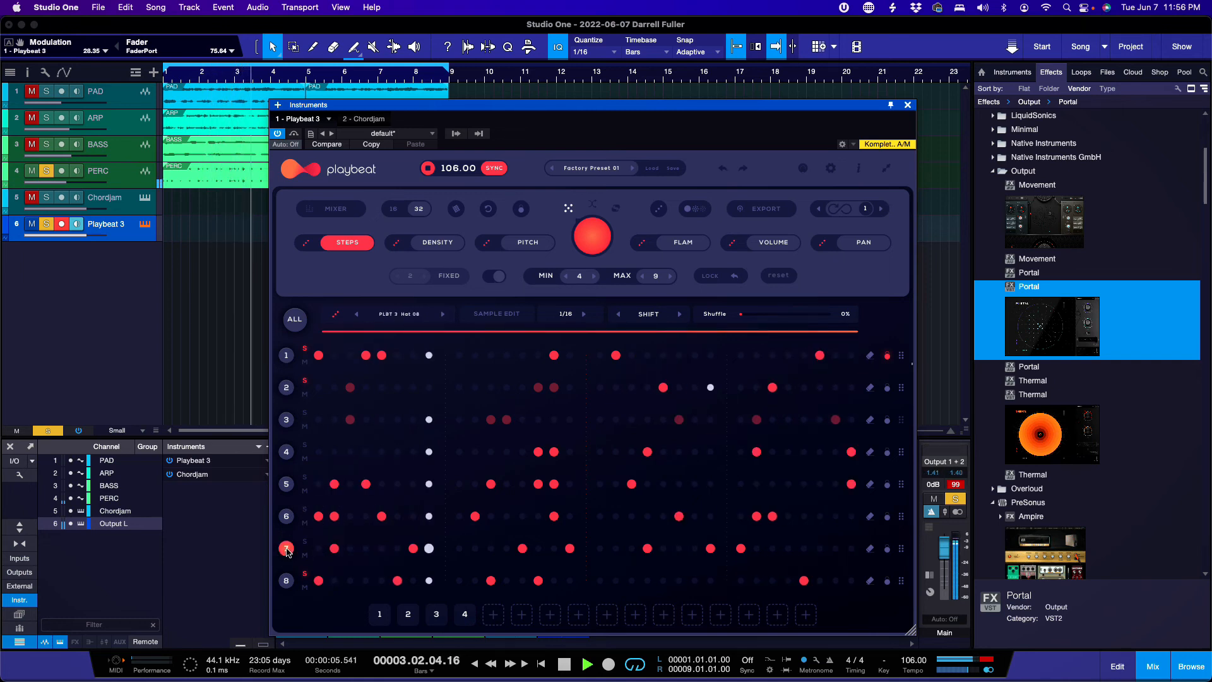
click(285, 584)
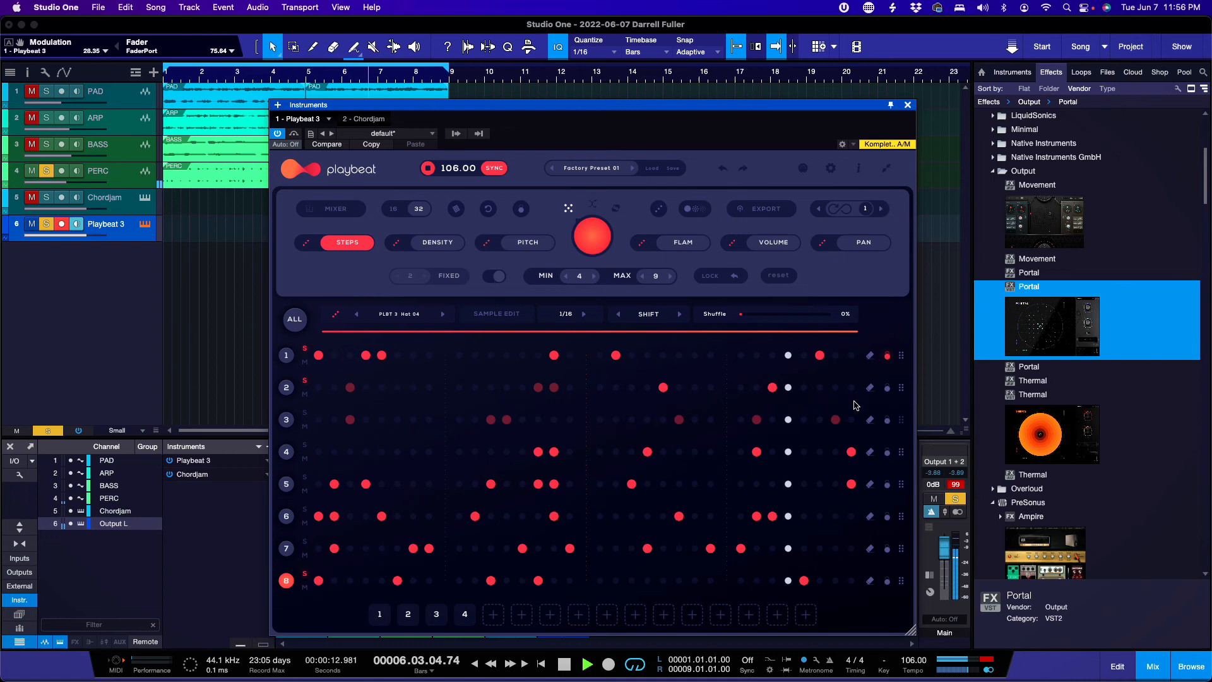
click(885, 388)
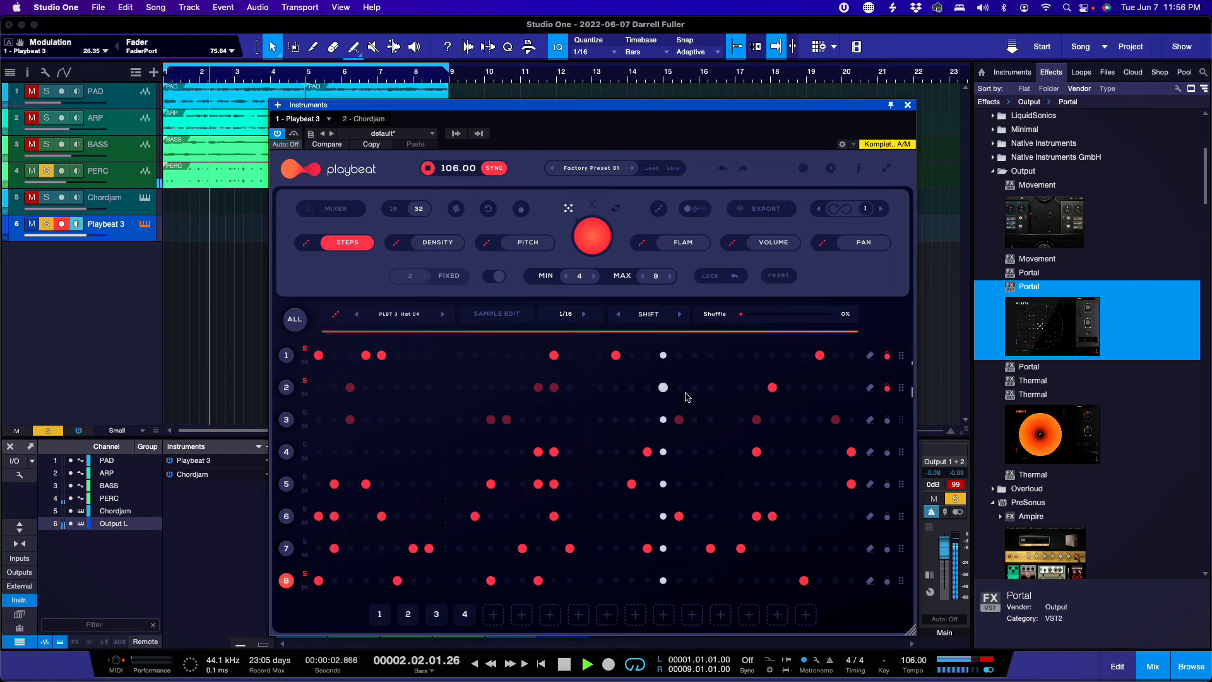
click(588, 243)
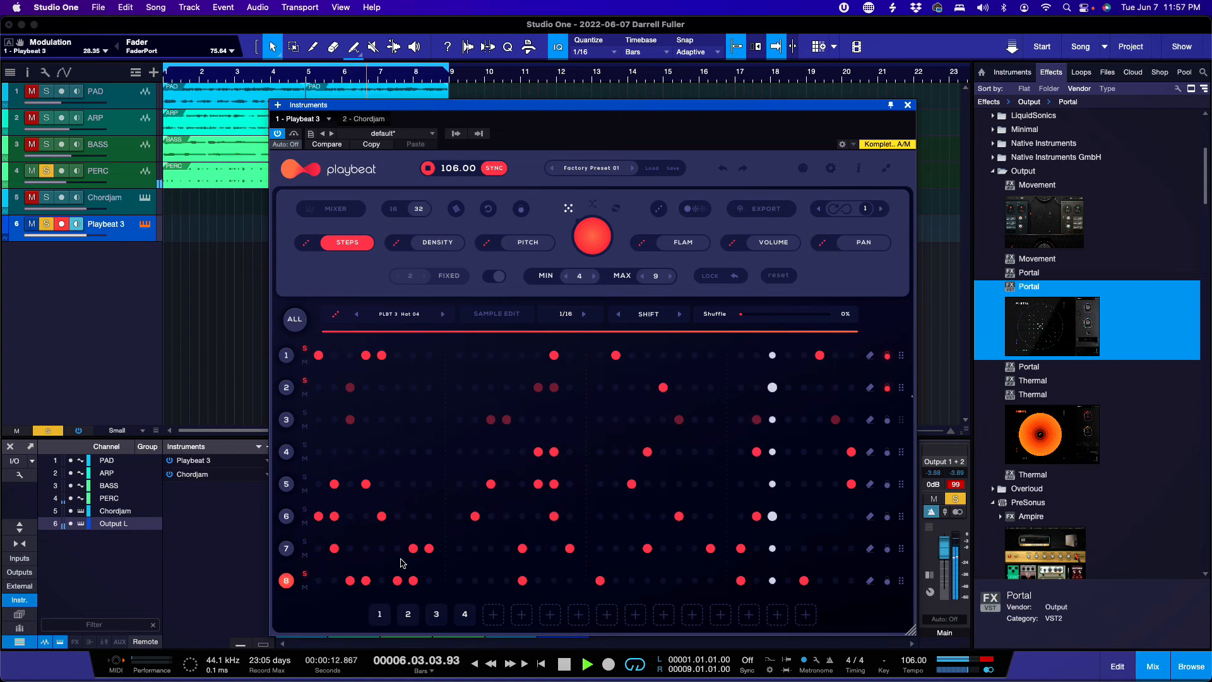
click(587, 246)
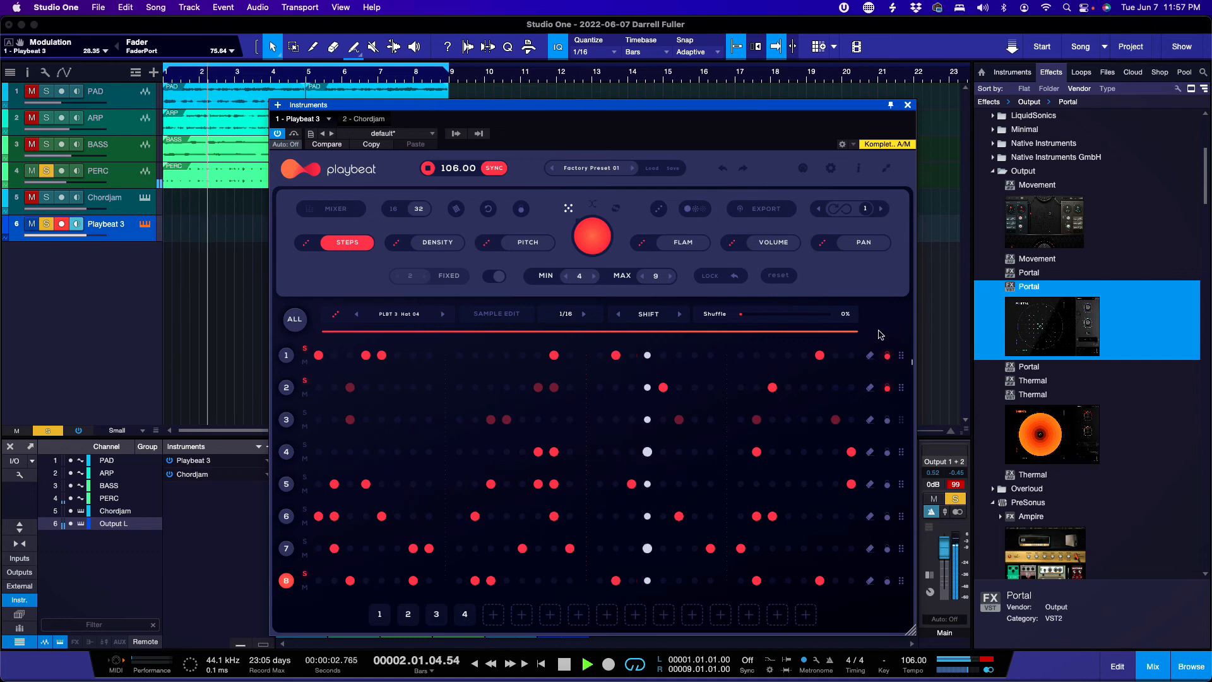
Step: Shorten the pattern length to about half and add two extra steps to row 8
drag(857, 333, 585, 347)
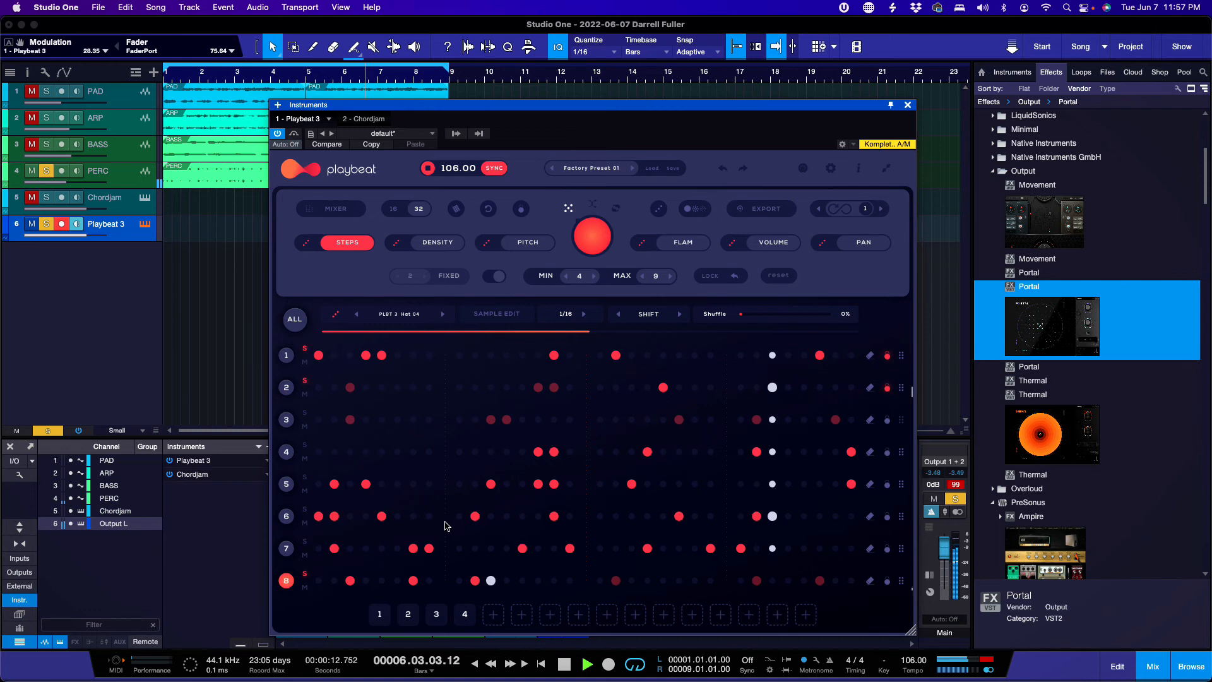
click(333, 580)
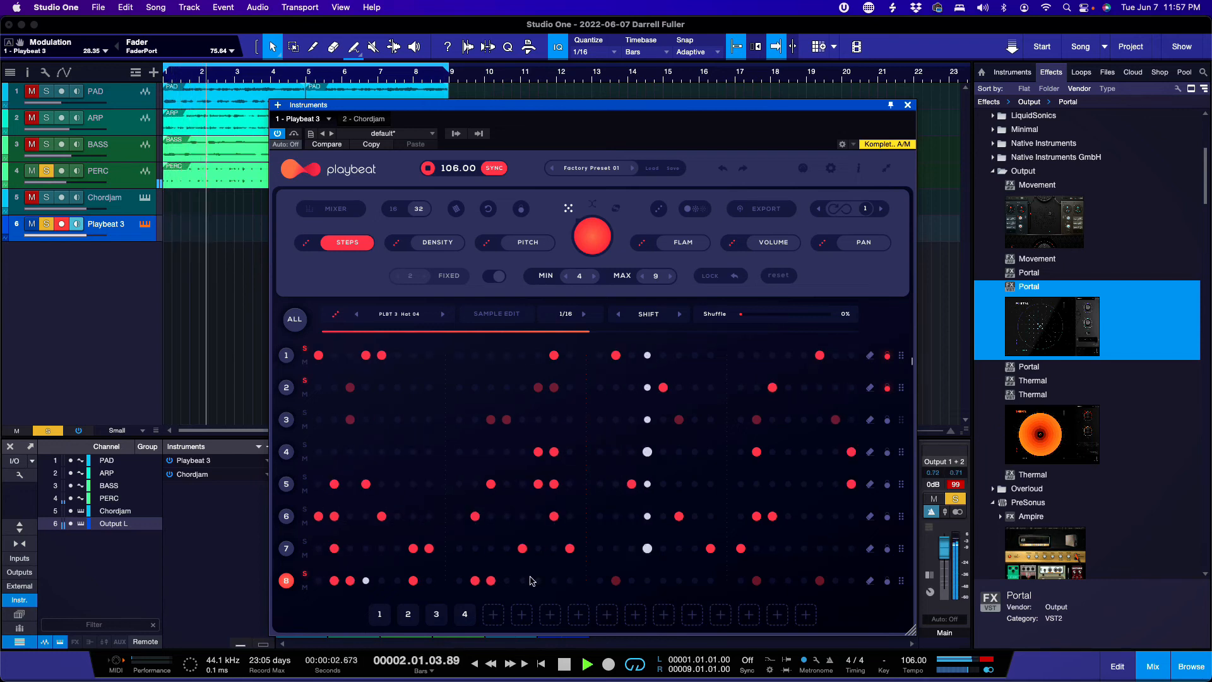
click(553, 581)
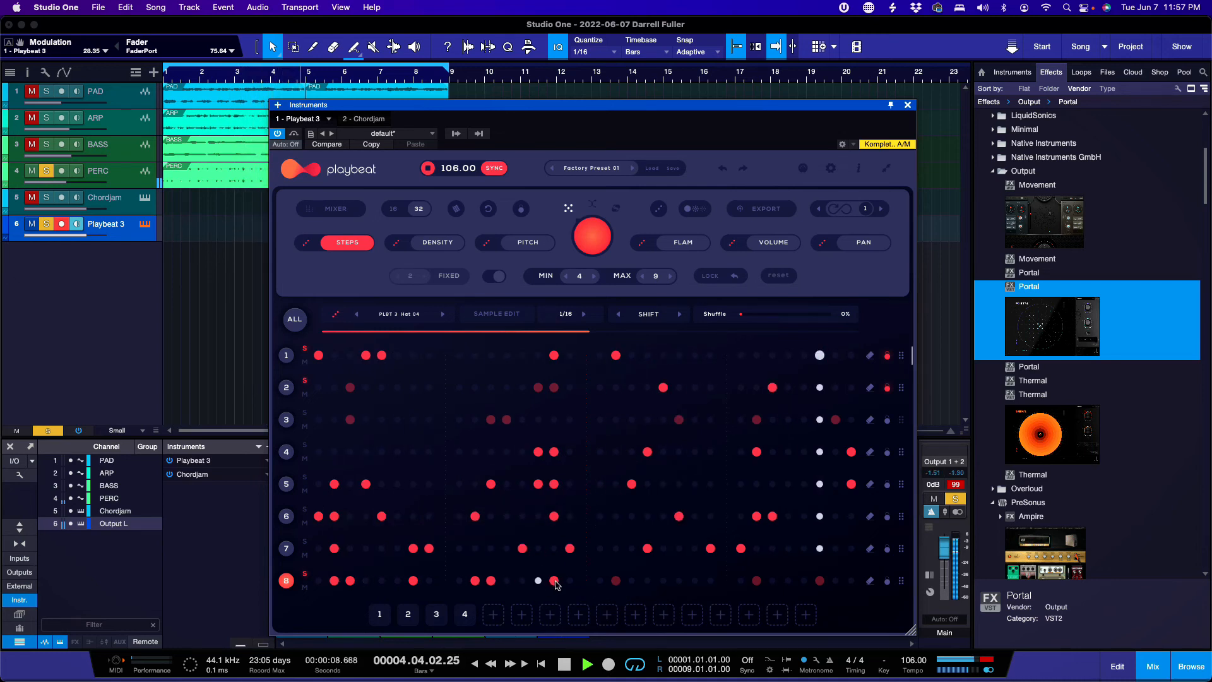
click(433, 245)
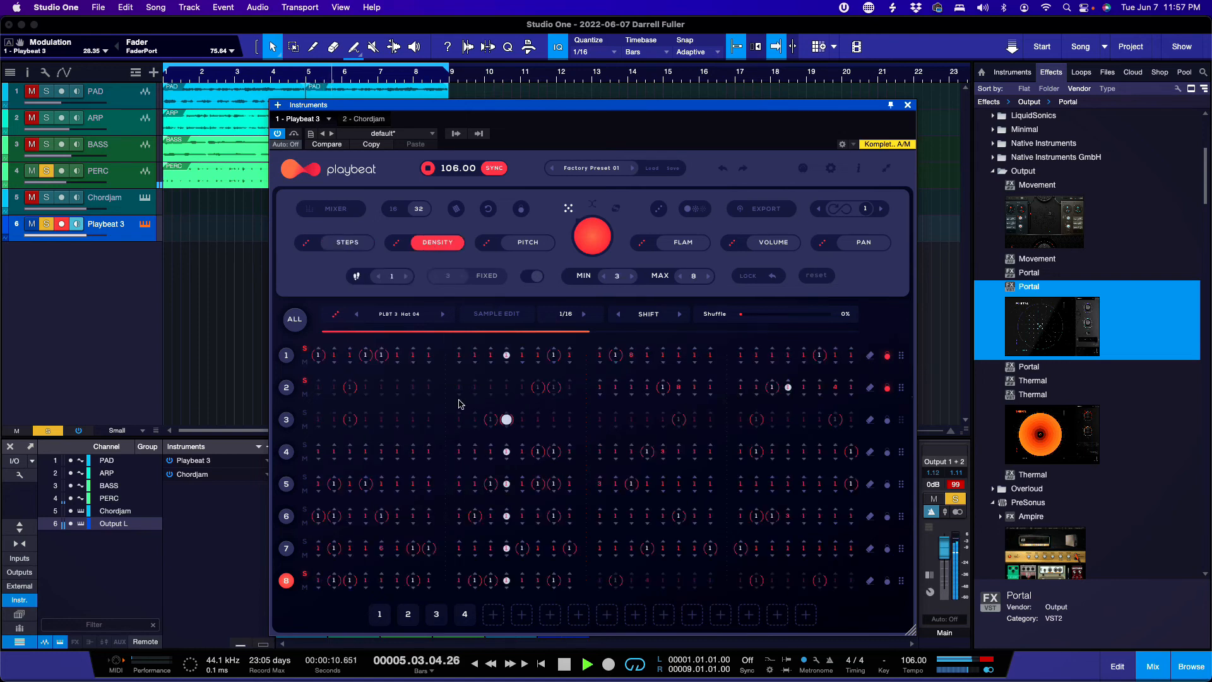
Step: Raise two row 8 steps' density to 3 and 2, then display step pitches
click(554, 574)
click(554, 574)
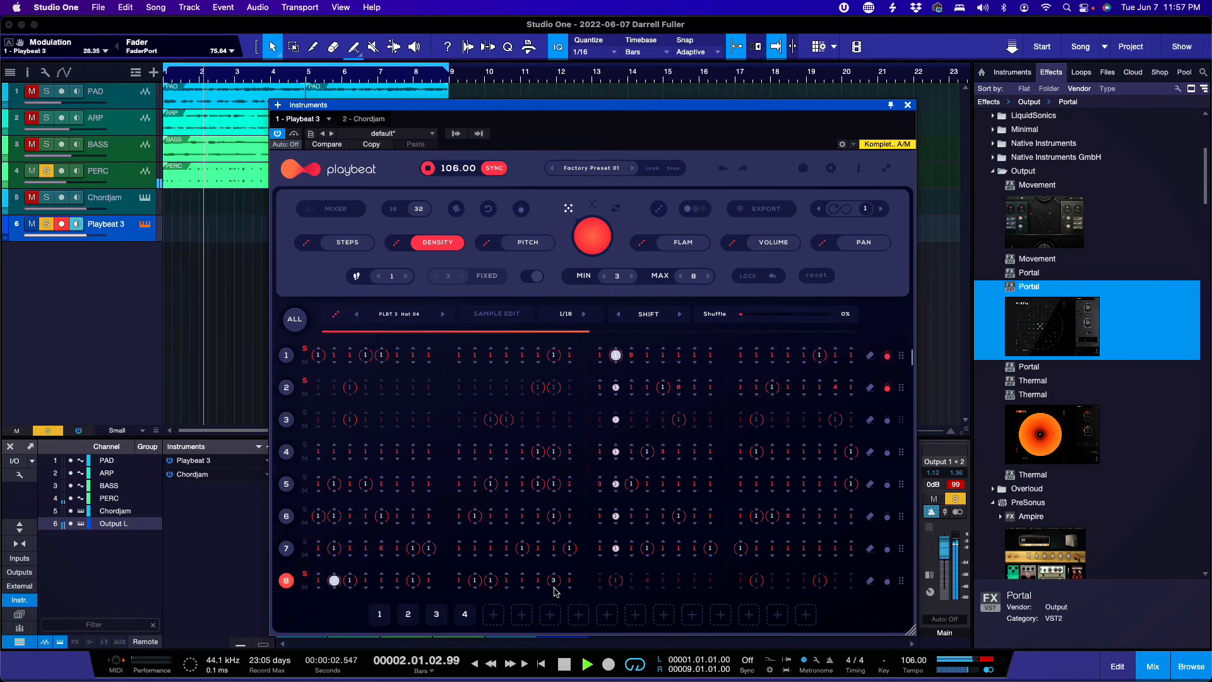
click(413, 575)
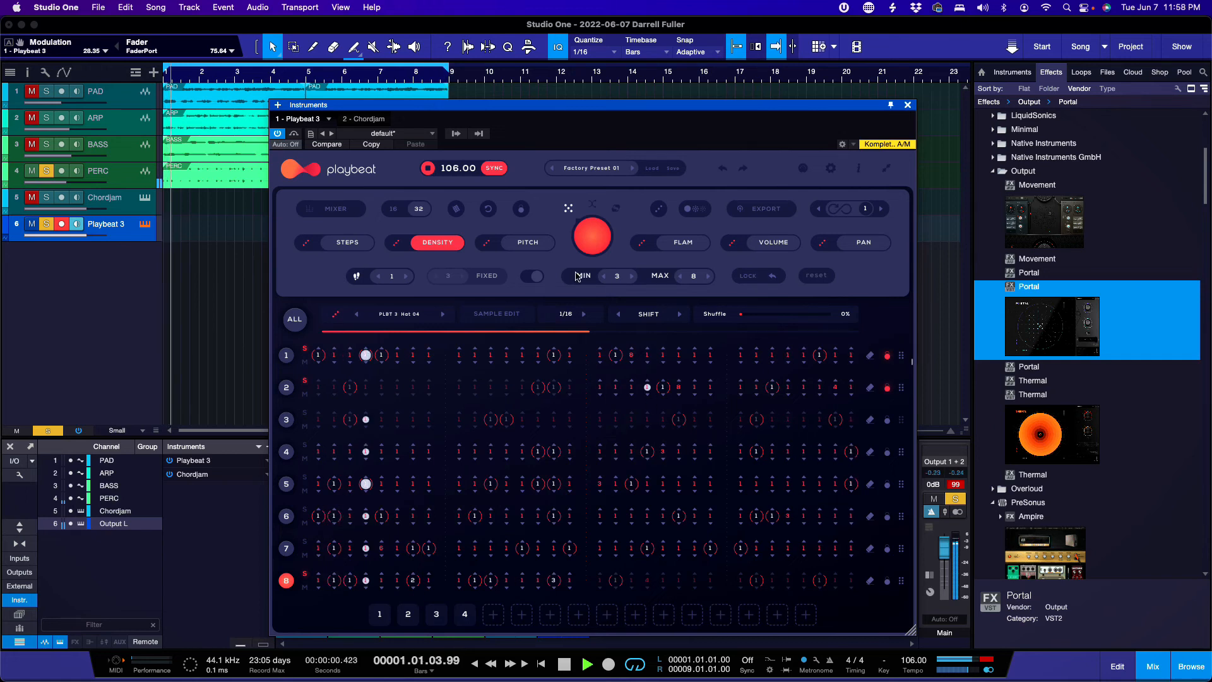
click(528, 242)
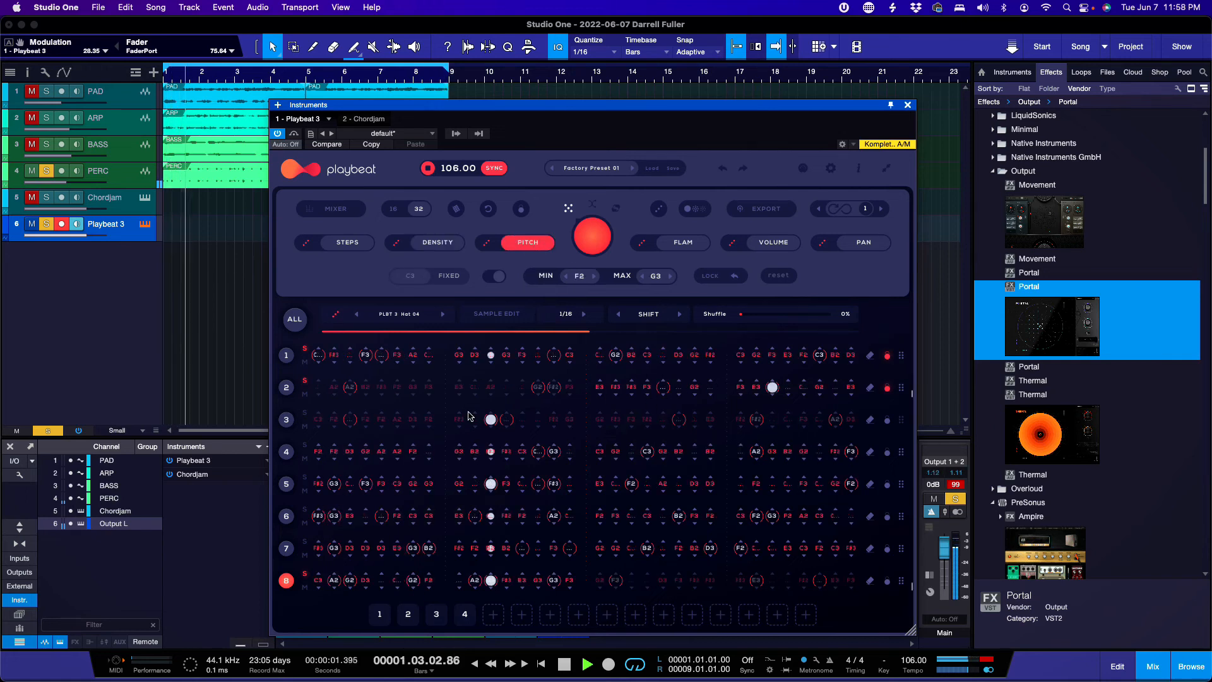
Step: Change a row 8 step's pitch from F2 and return to the on/off step view
click(412, 580)
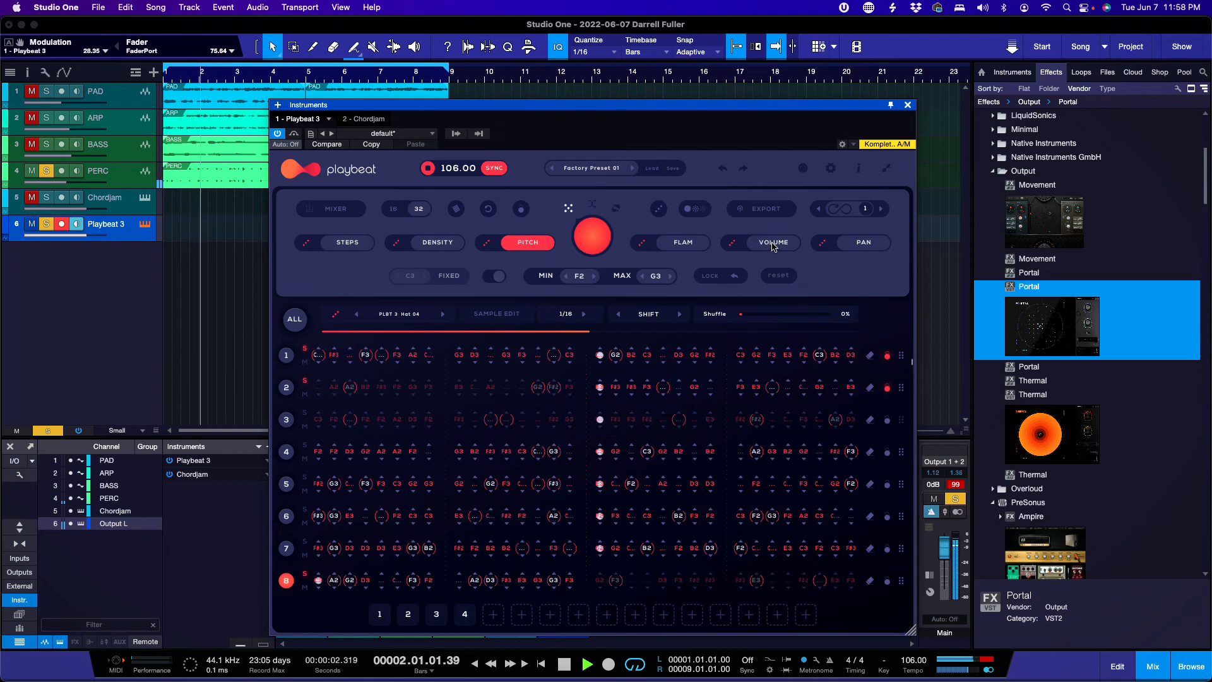
click(341, 243)
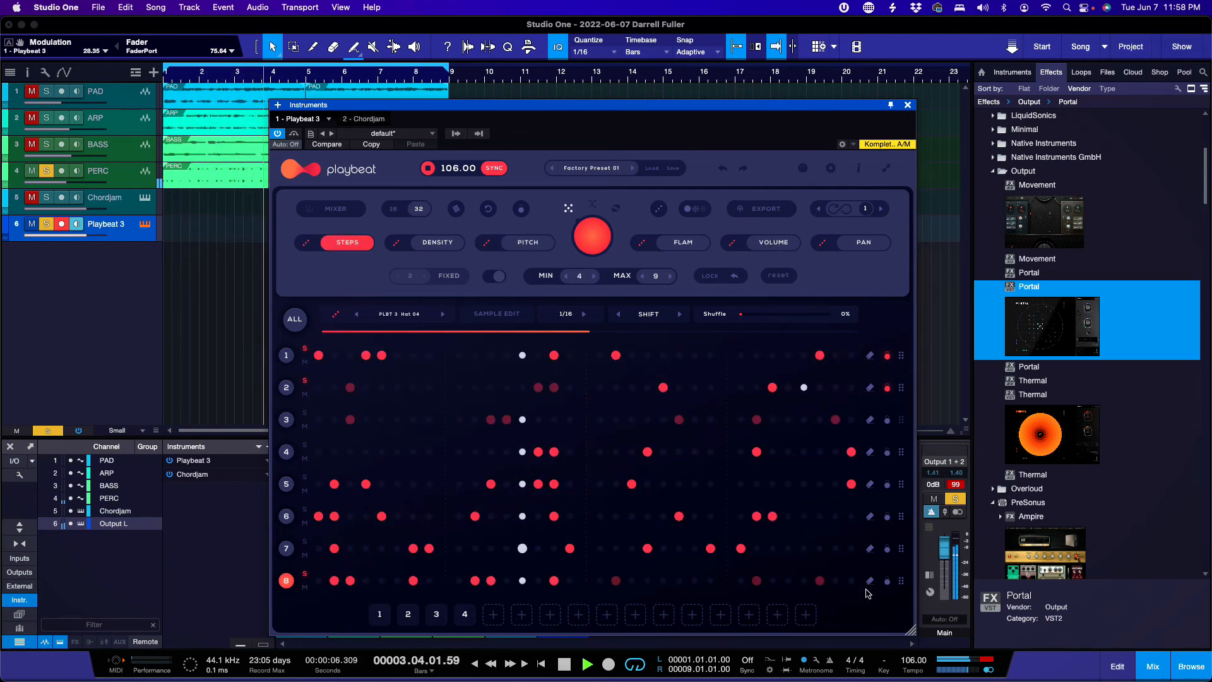
Step: Drag row 8 upward, turn off its side toggle, and select lane 5 (PLBT3 FX Hit 01)
drag(901, 581, 901, 408)
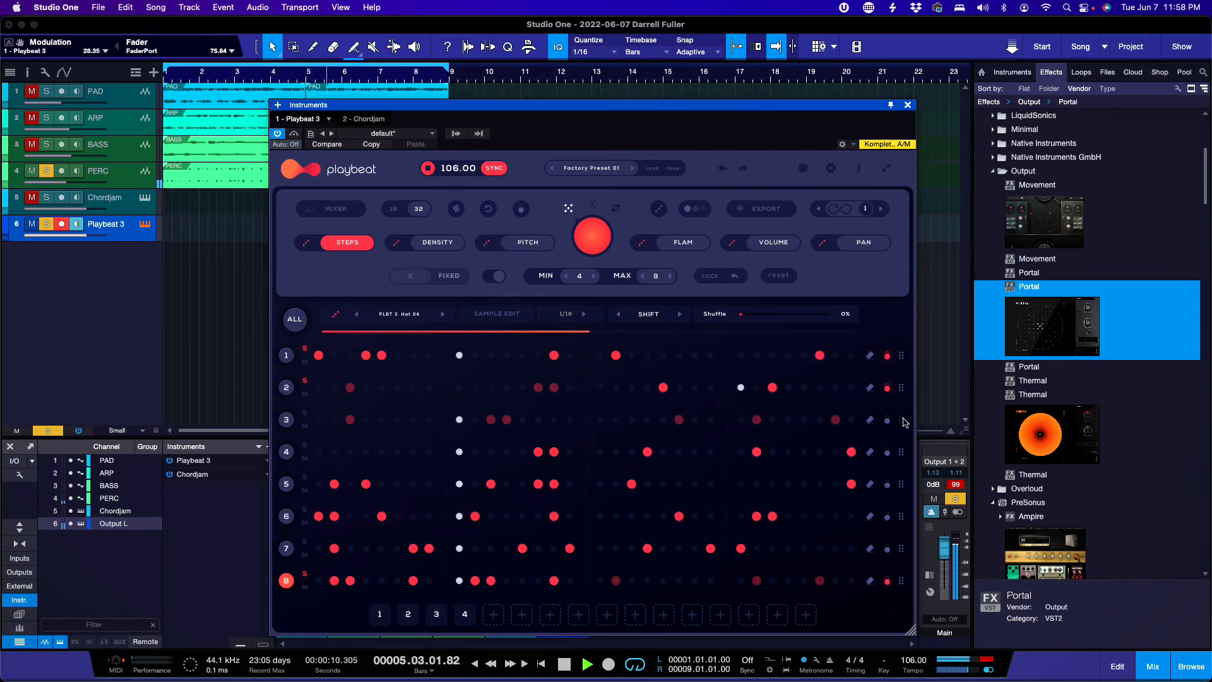
drag(902, 586, 904, 423)
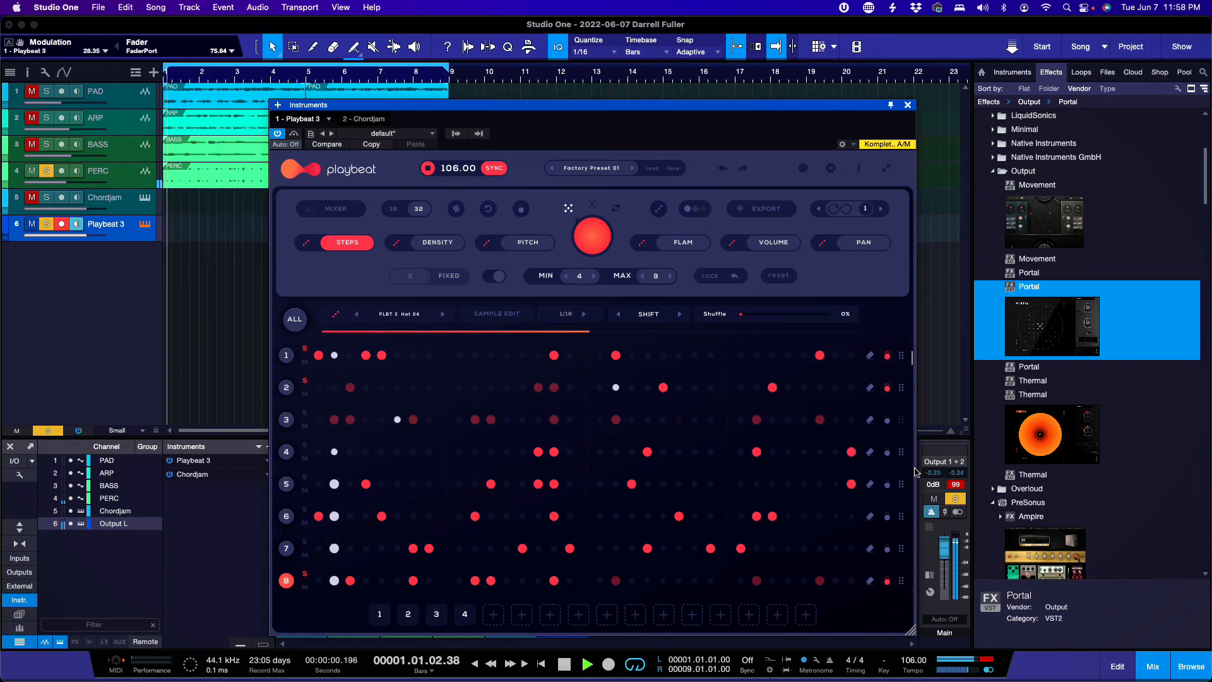
drag(903, 586, 873, 410)
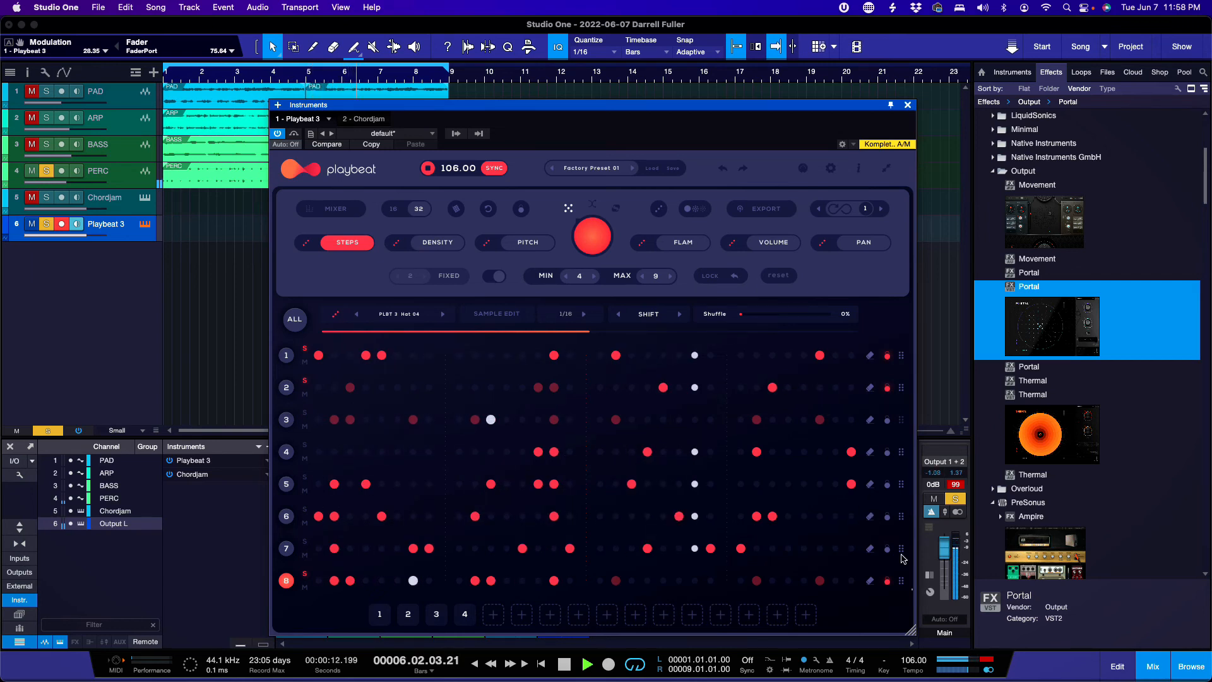
click(887, 581)
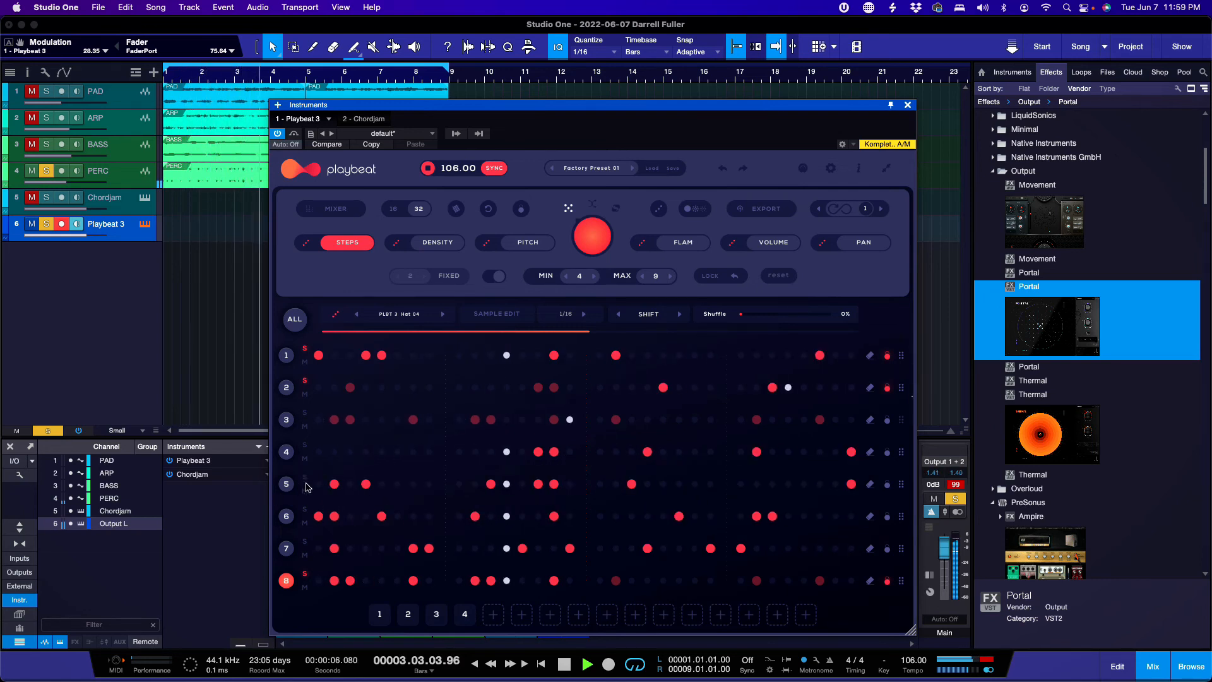
click(287, 484)
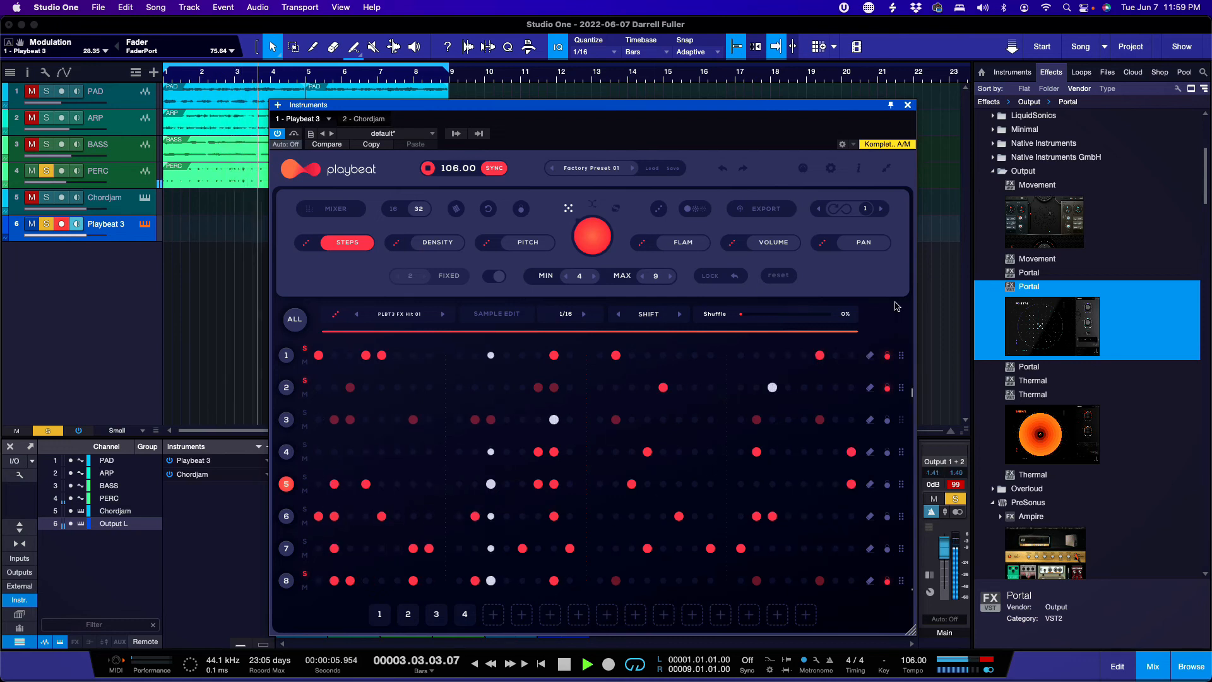
Step: Solo and select the BASS and ARP tracks while auditioning from bar 1
click(48, 145)
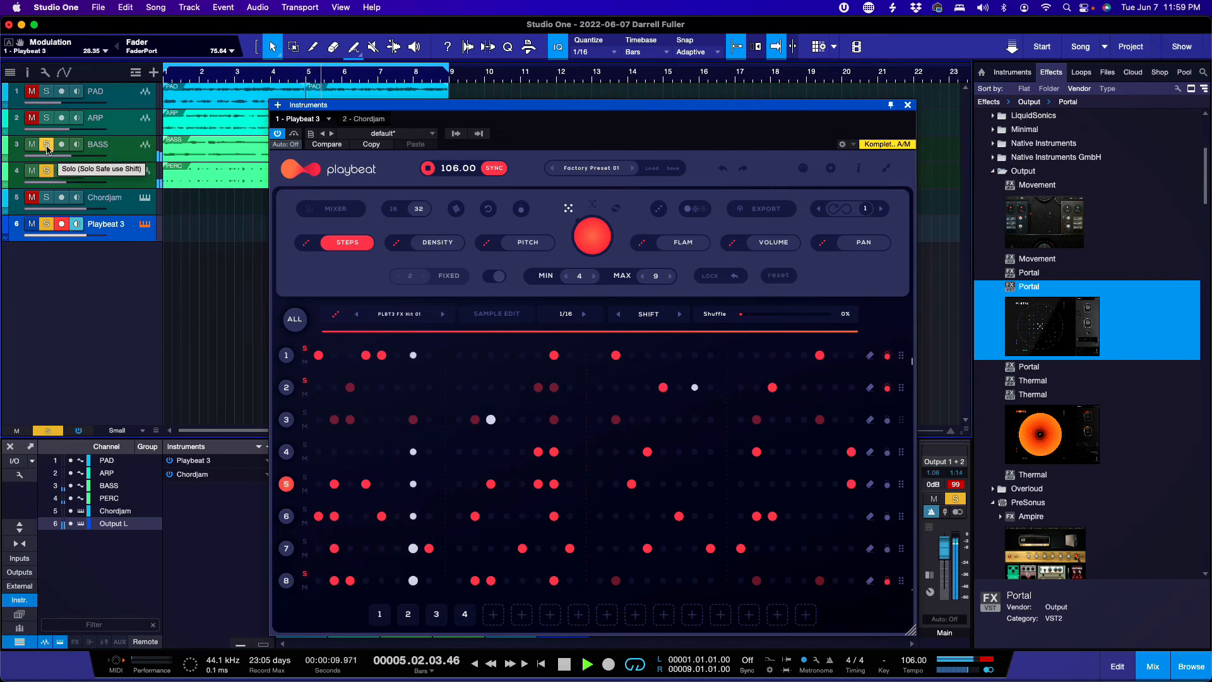
click(134, 157)
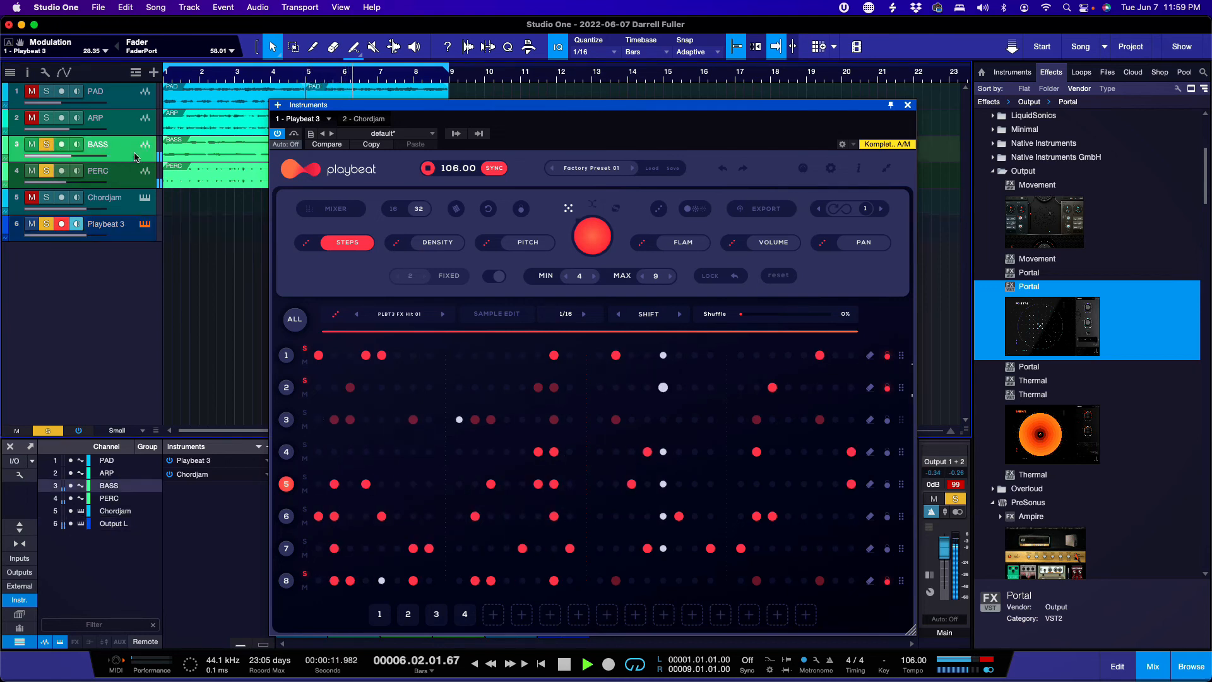
key(space)
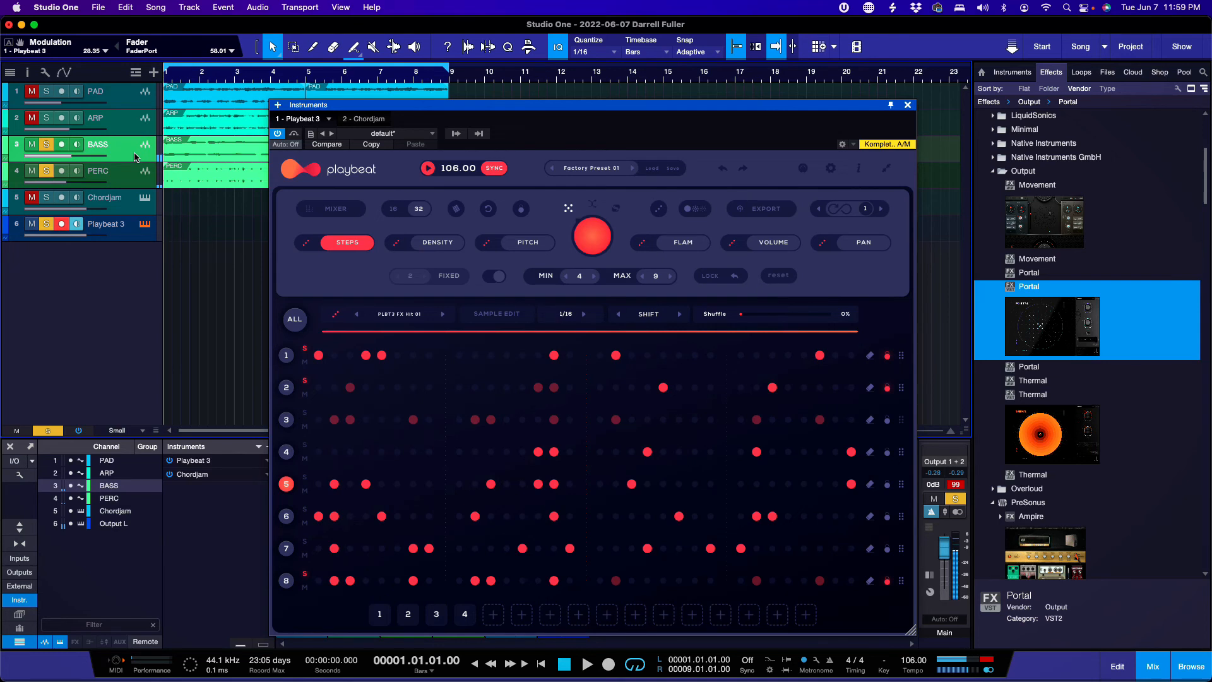
key(space)
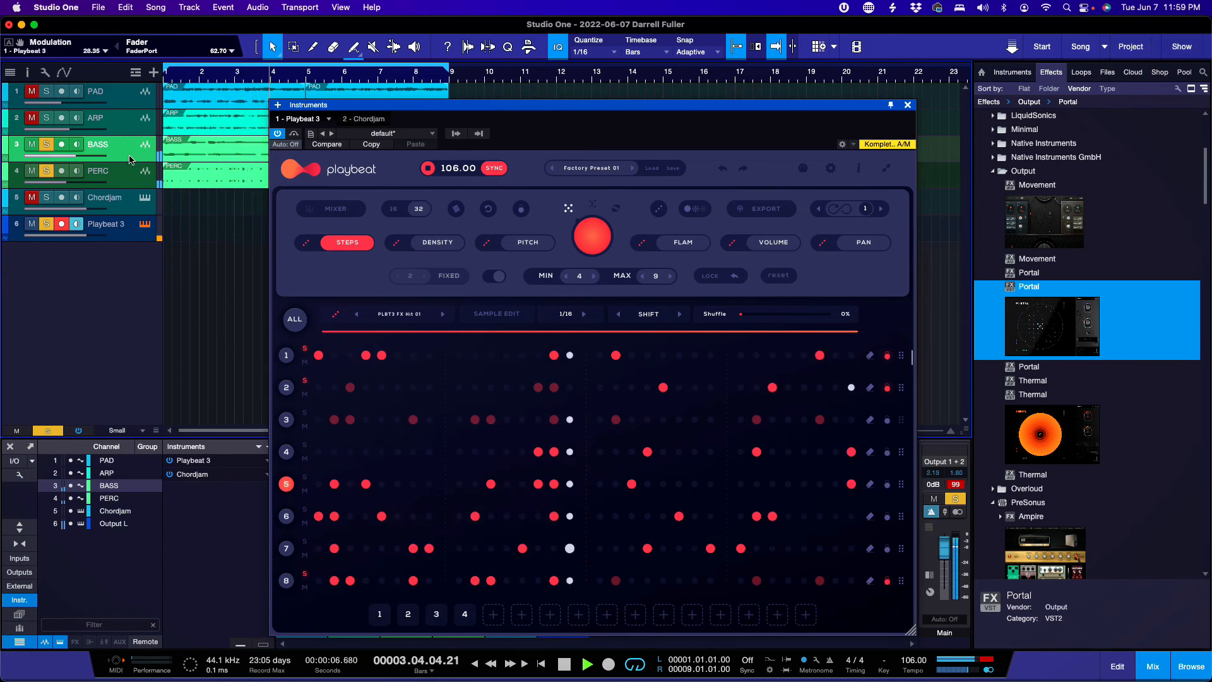
click(46, 123)
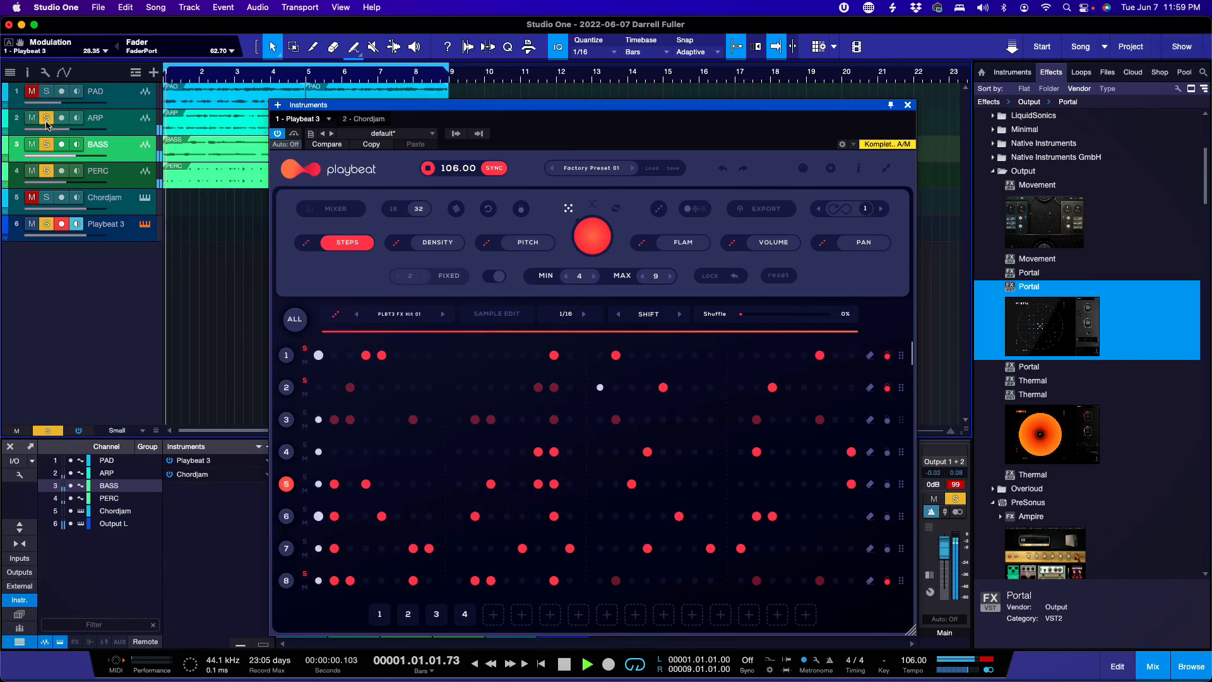
click(128, 131)
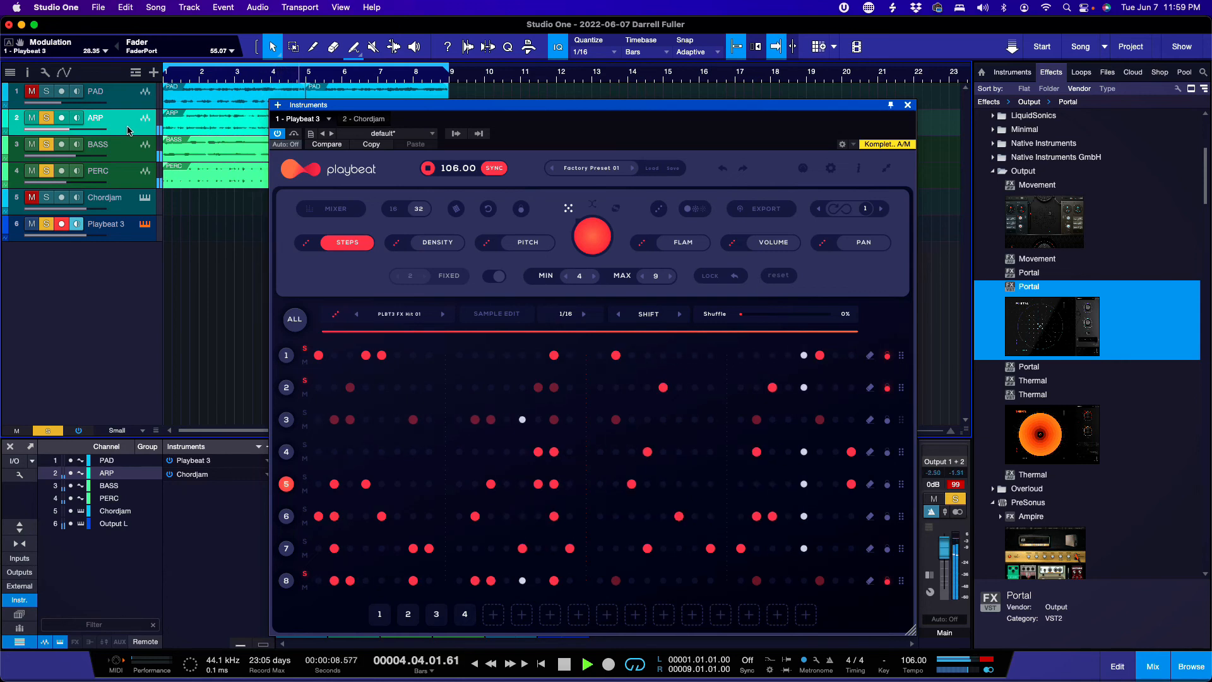
Step: Clear all solos, set the PAD track volume to -16.8, and stop playback
click(48, 431)
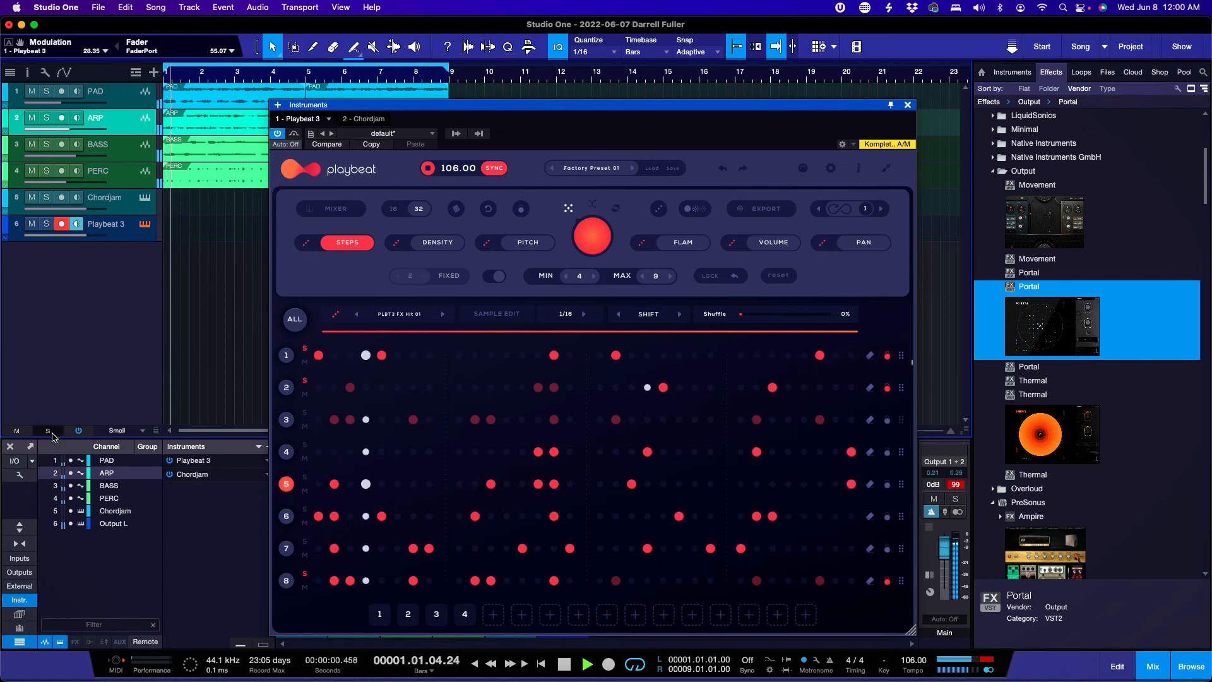
drag(60, 103, 57, 105)
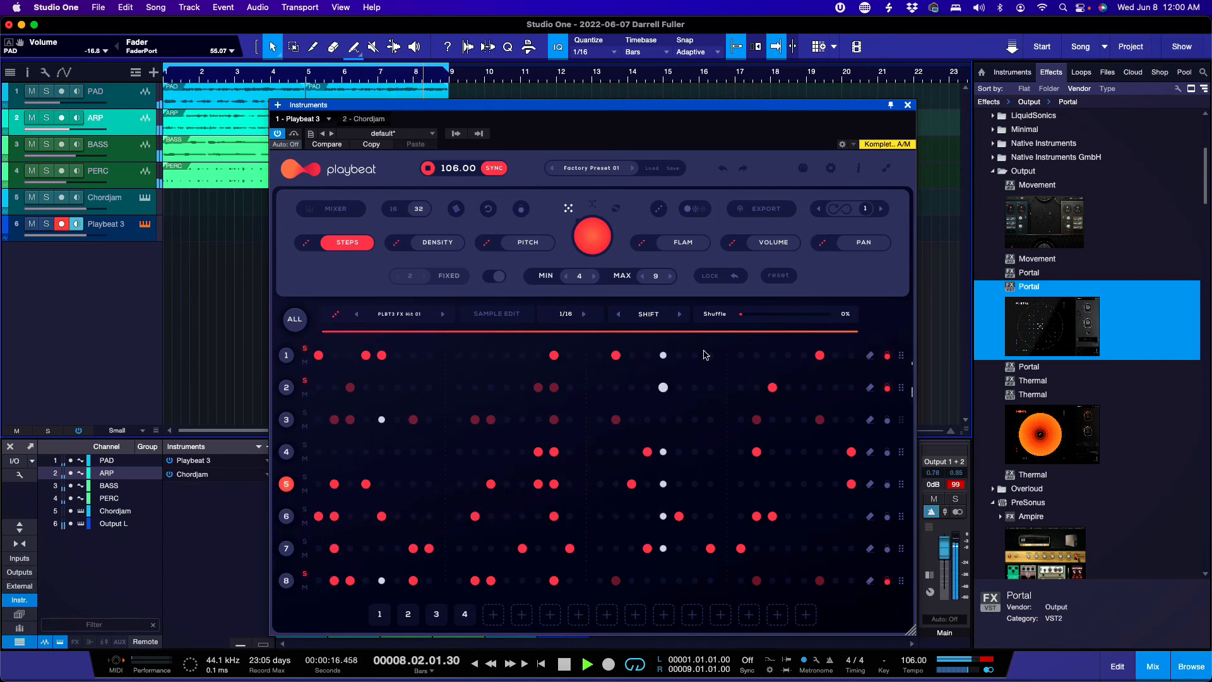
key(space)
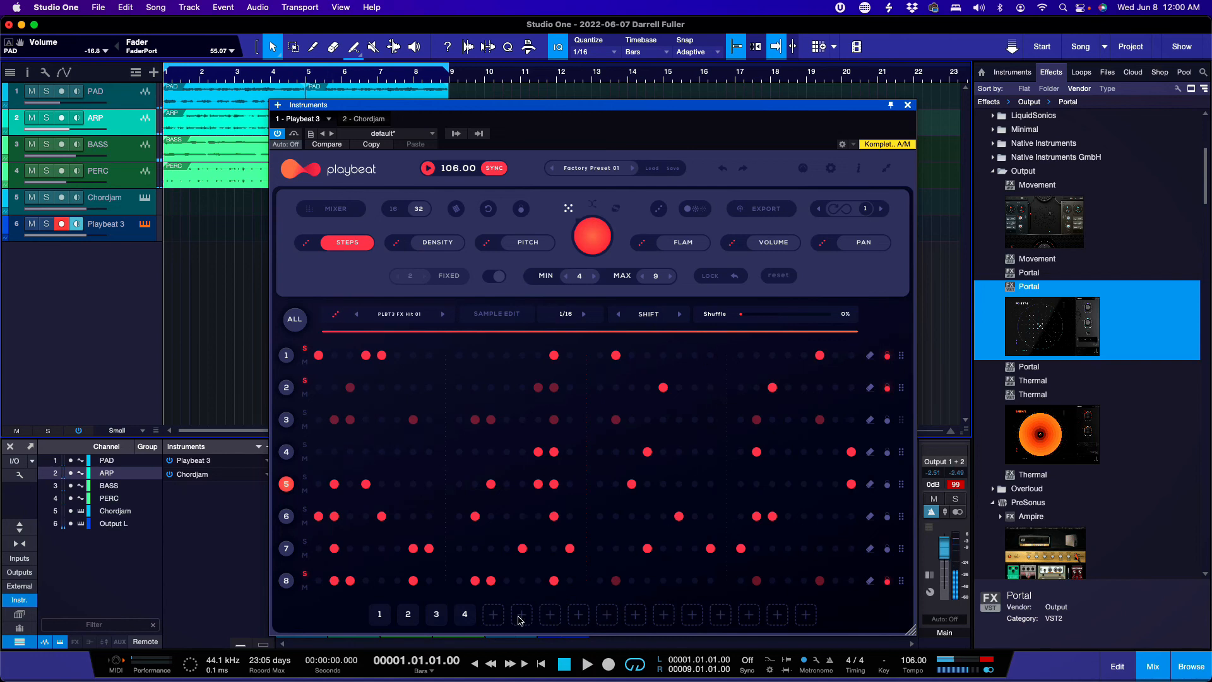
Step: Save the current pattern as pattern 5 and audition it
click(495, 614)
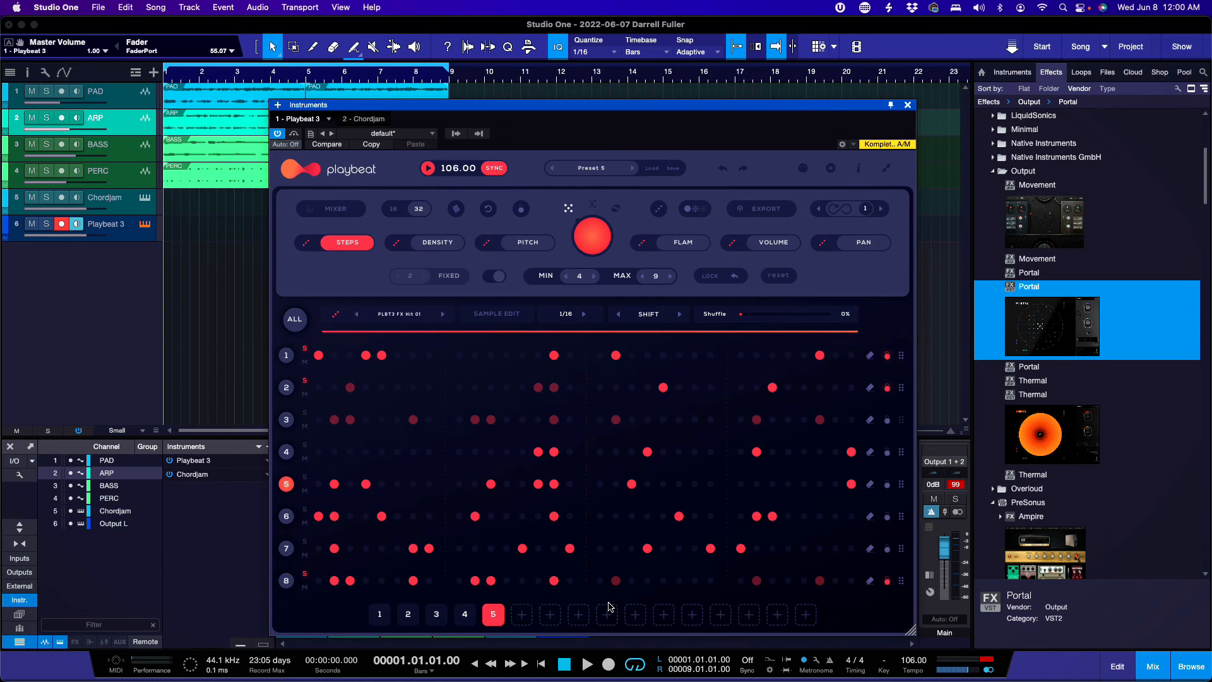
key(space)
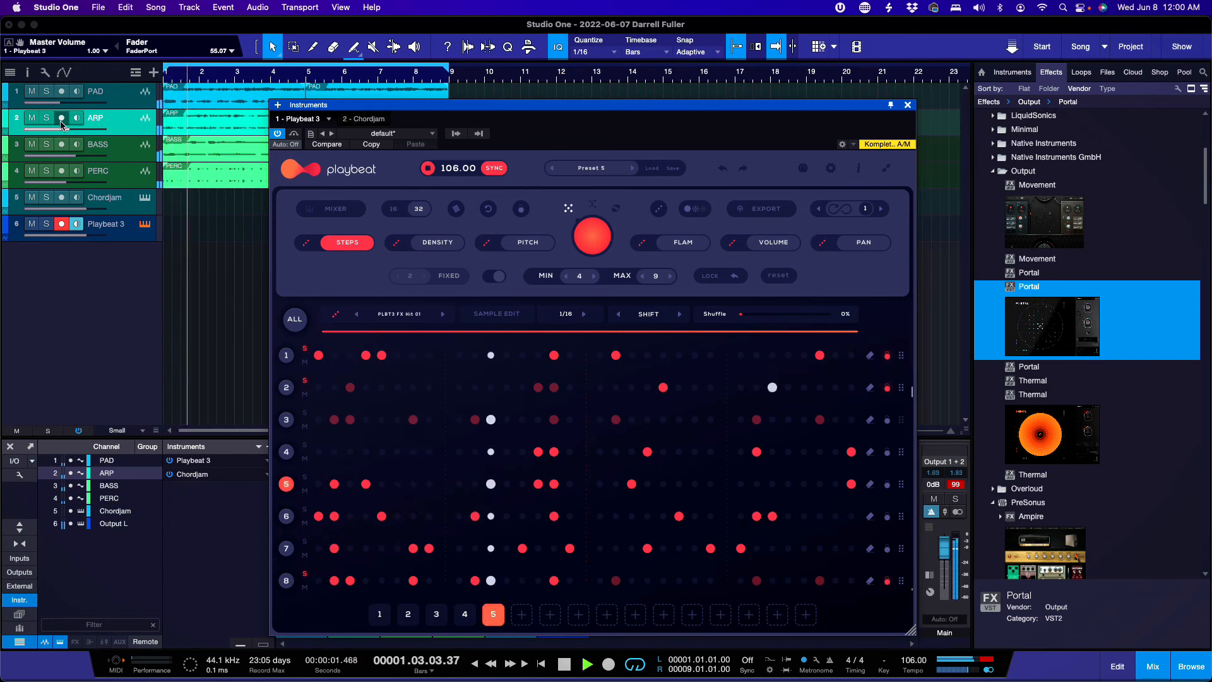
key(space)
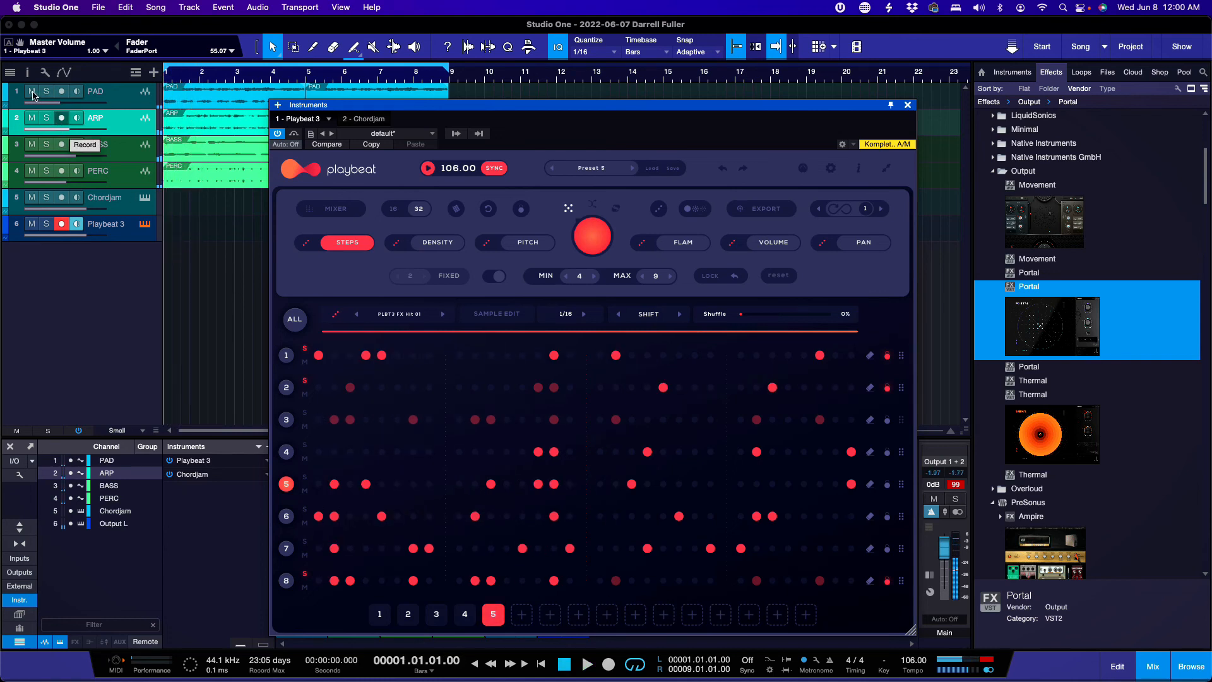
Step: Mute the PAD track, audition the beat without it, and show per-step volume values
click(32, 91)
key(space)
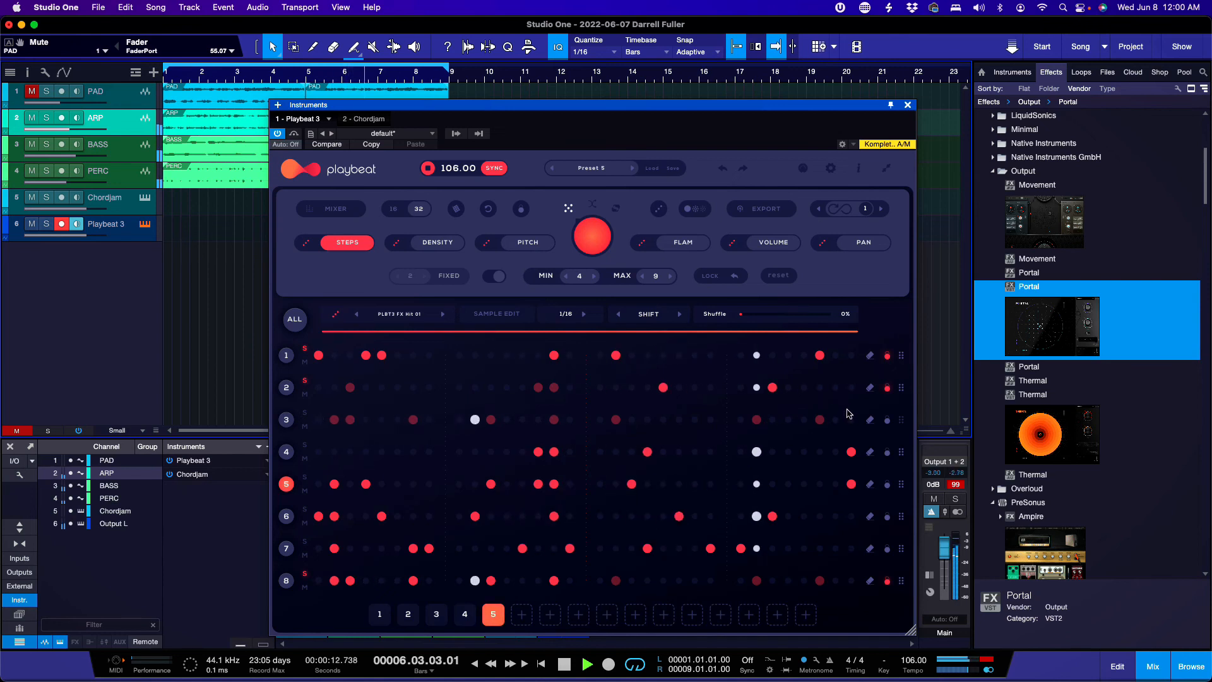
key(space)
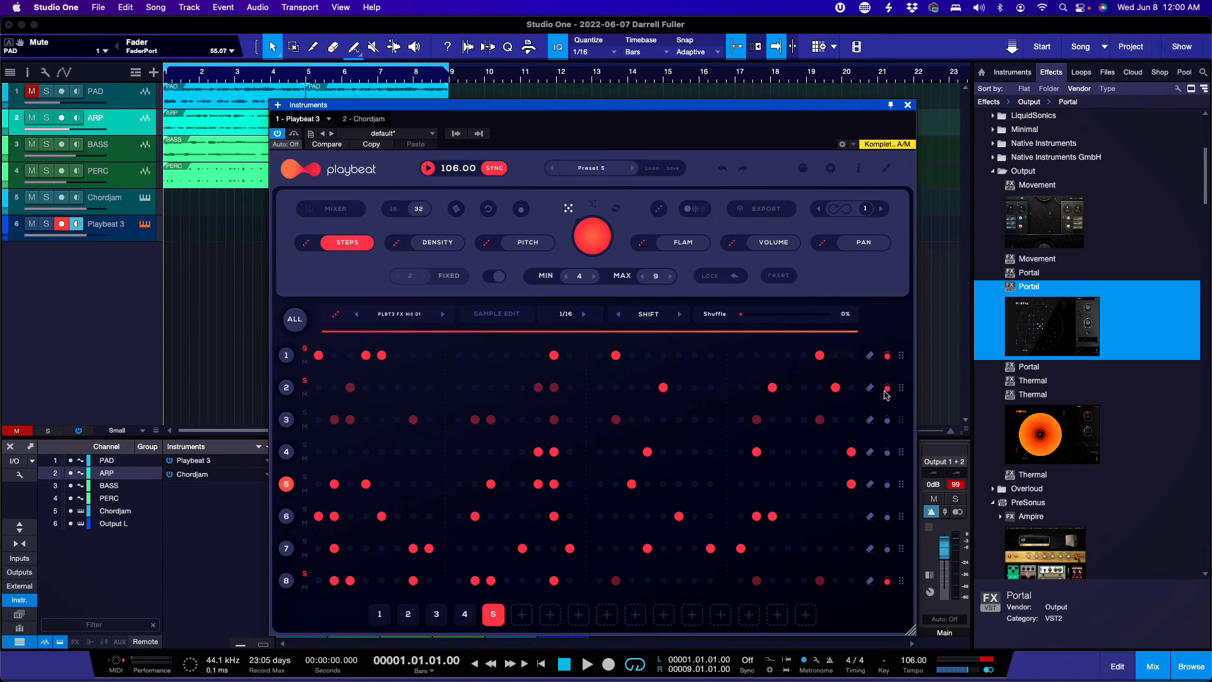
key(space)
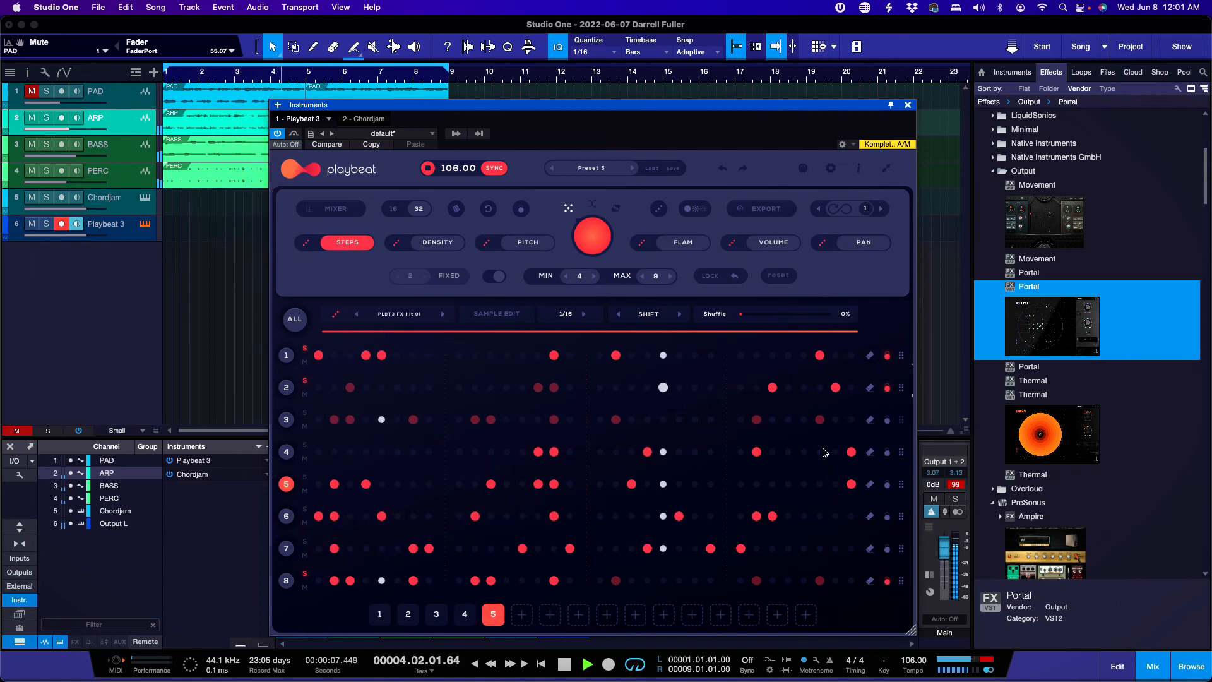
key(space)
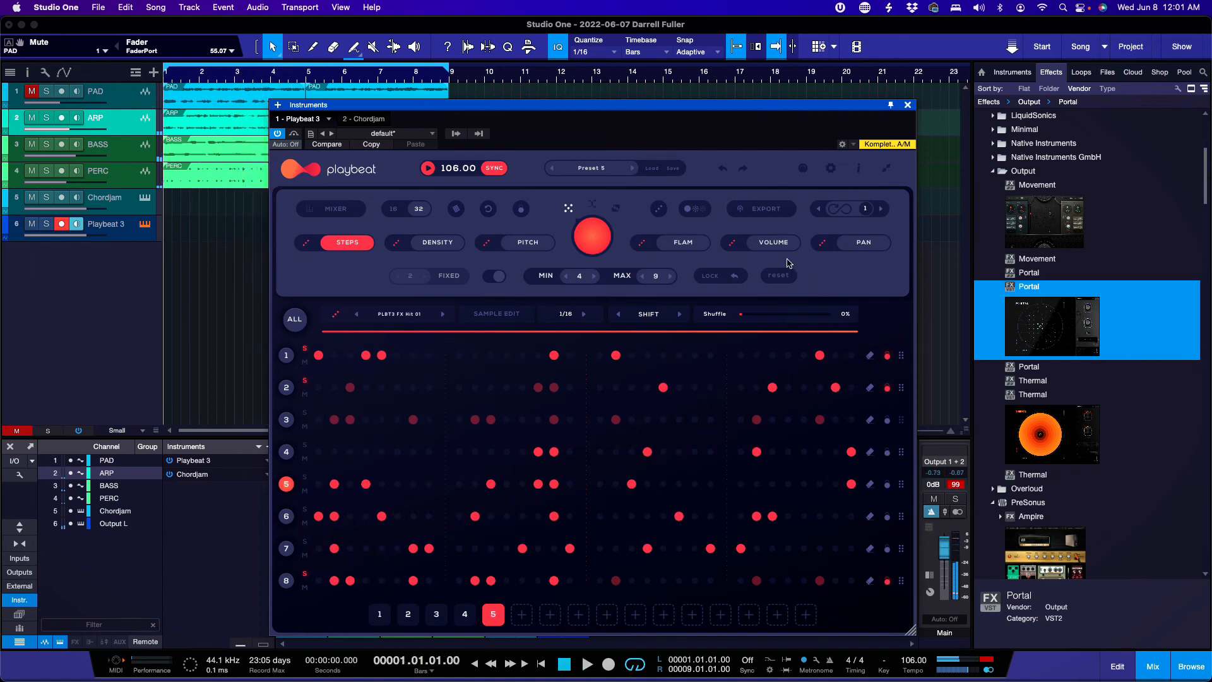
click(780, 245)
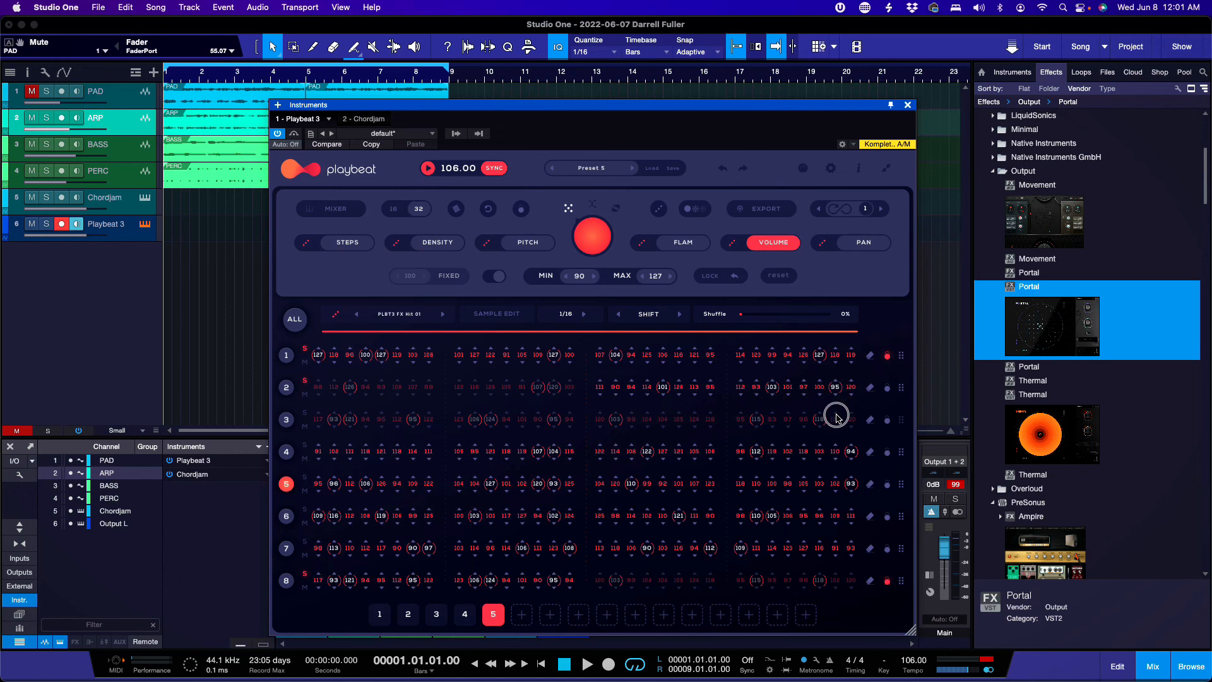
Step: Lower lane 2's step 31 velocity from 84 during playback, then return to on/off steps
key(space)
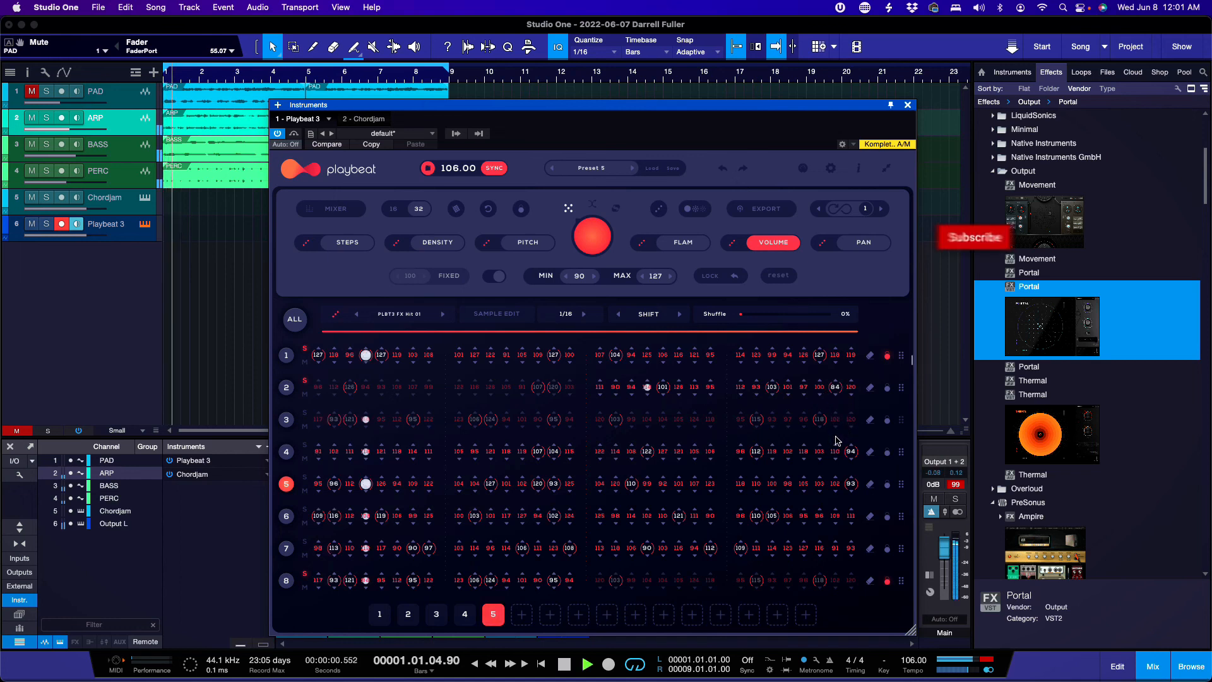
mouse_move(835, 389)
mouse_down()
mouse_move(836, 419)
mouse_move(836, 387)
mouse_move(835, 401)
mouse_up()
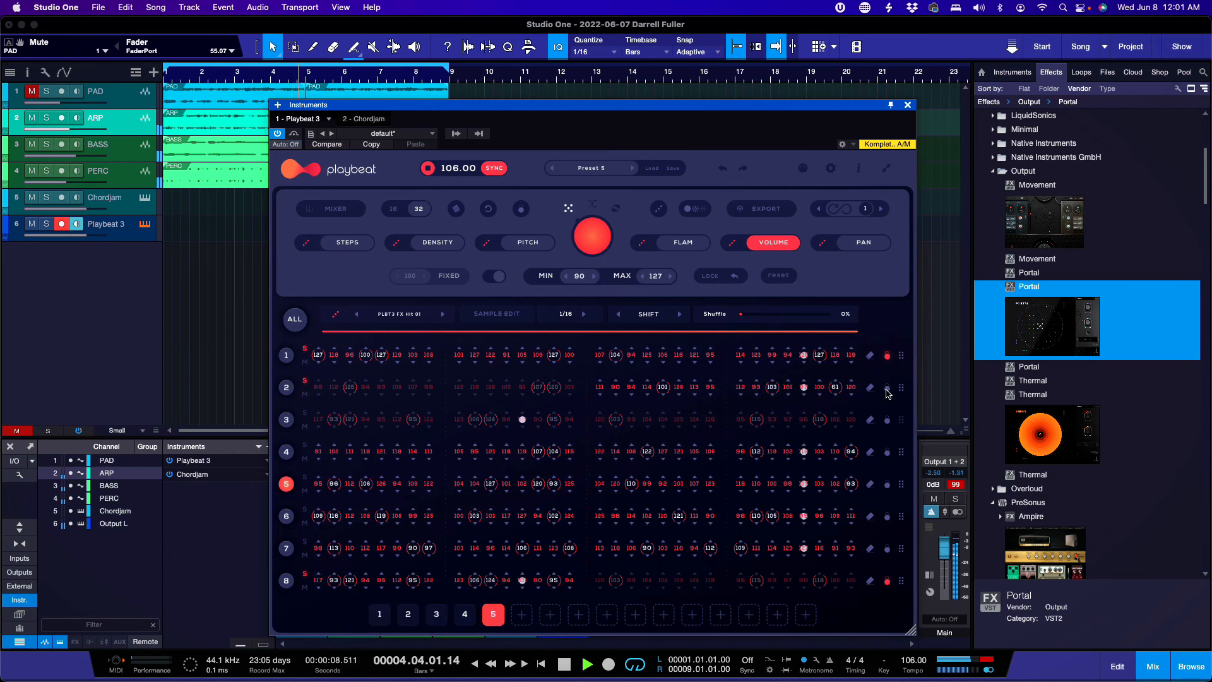
key(space)
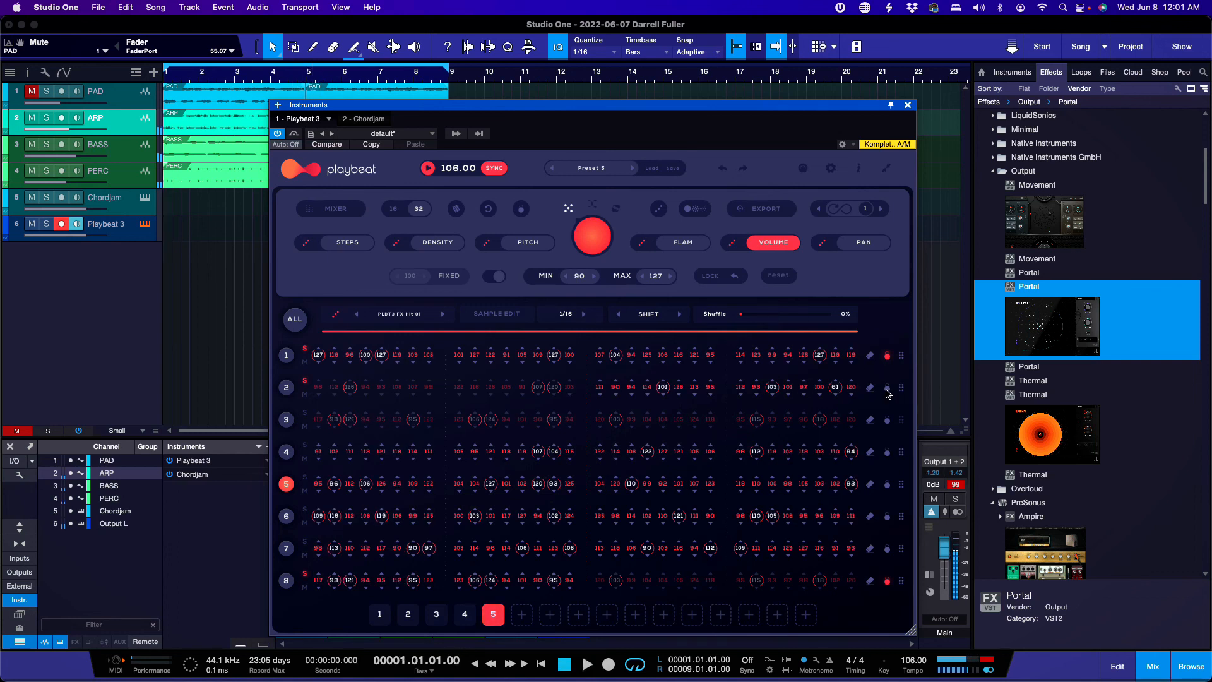
click(346, 243)
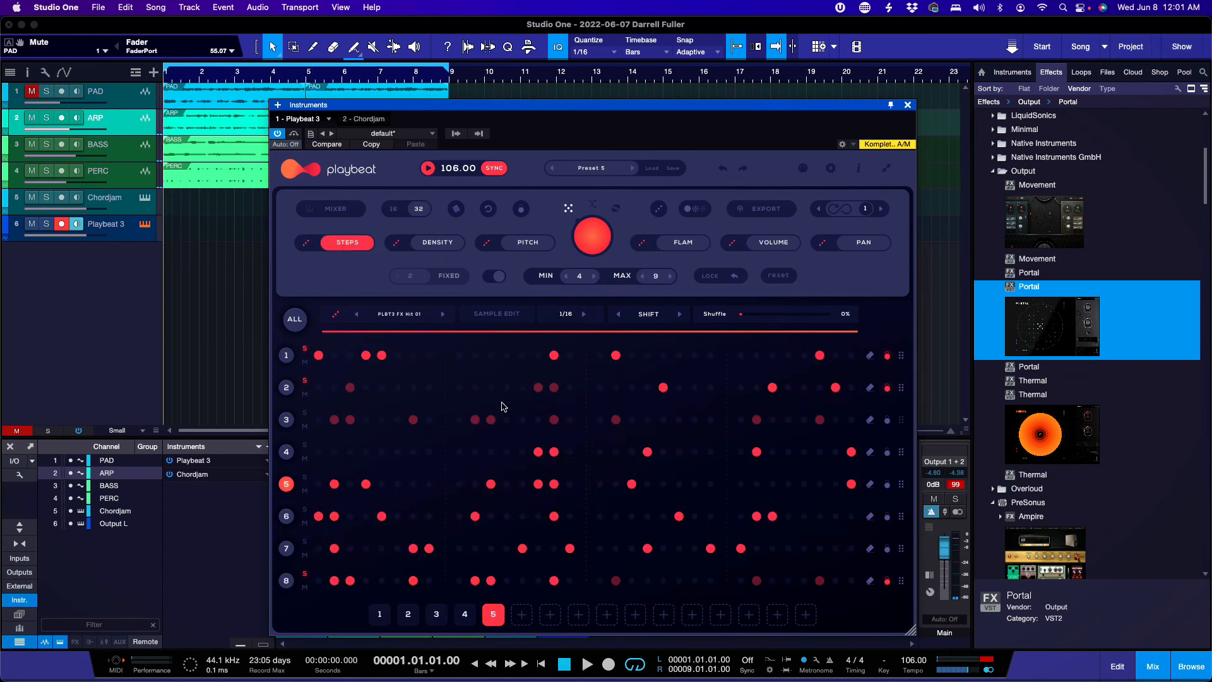
Step: Add pattern 6 after pattern 5 and audition the patterns, stopping at bar 1
click(522, 618)
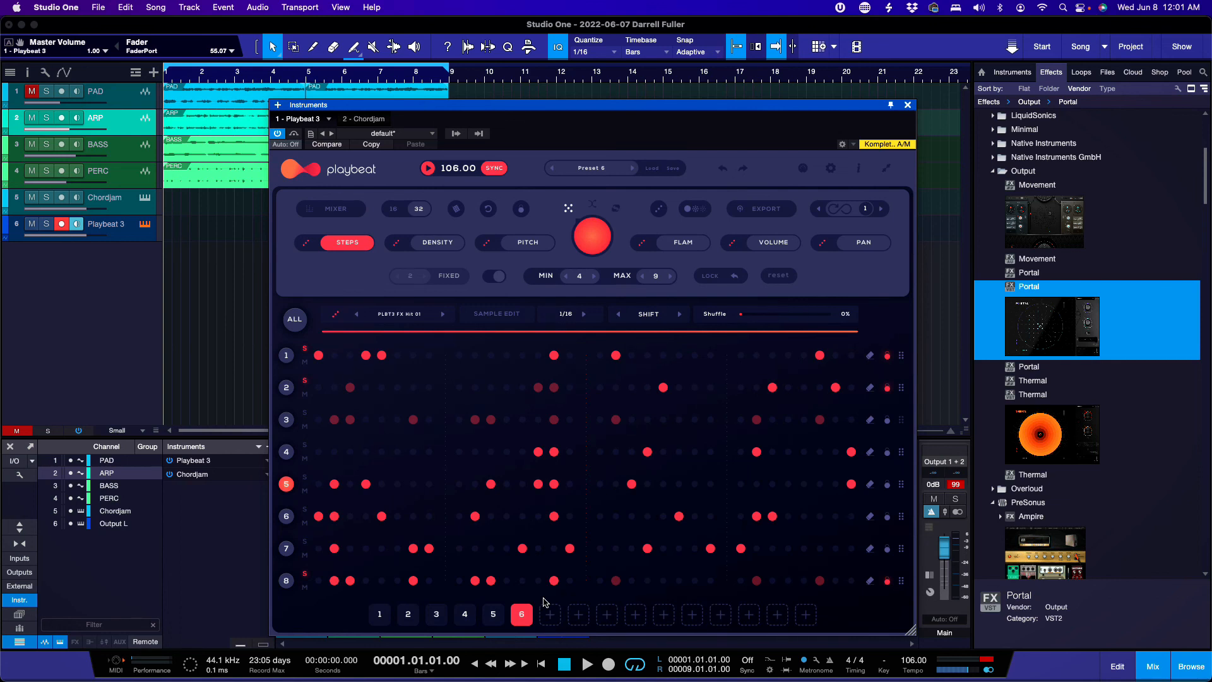
key(space)
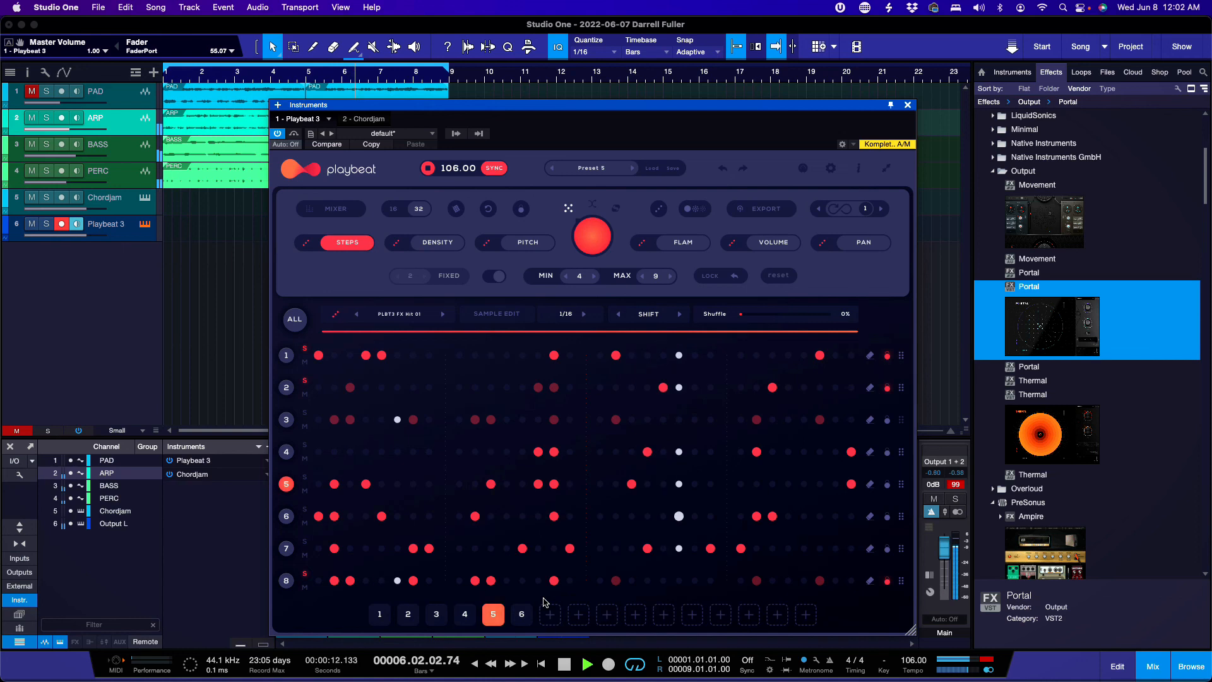
key(space)
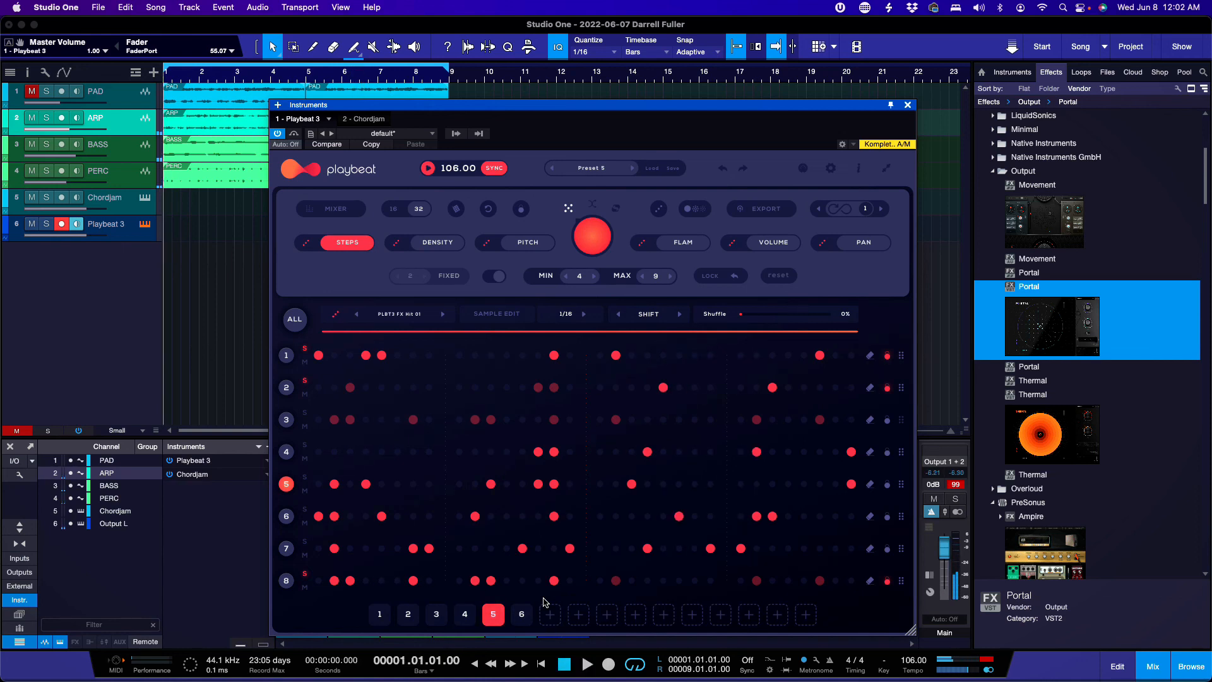